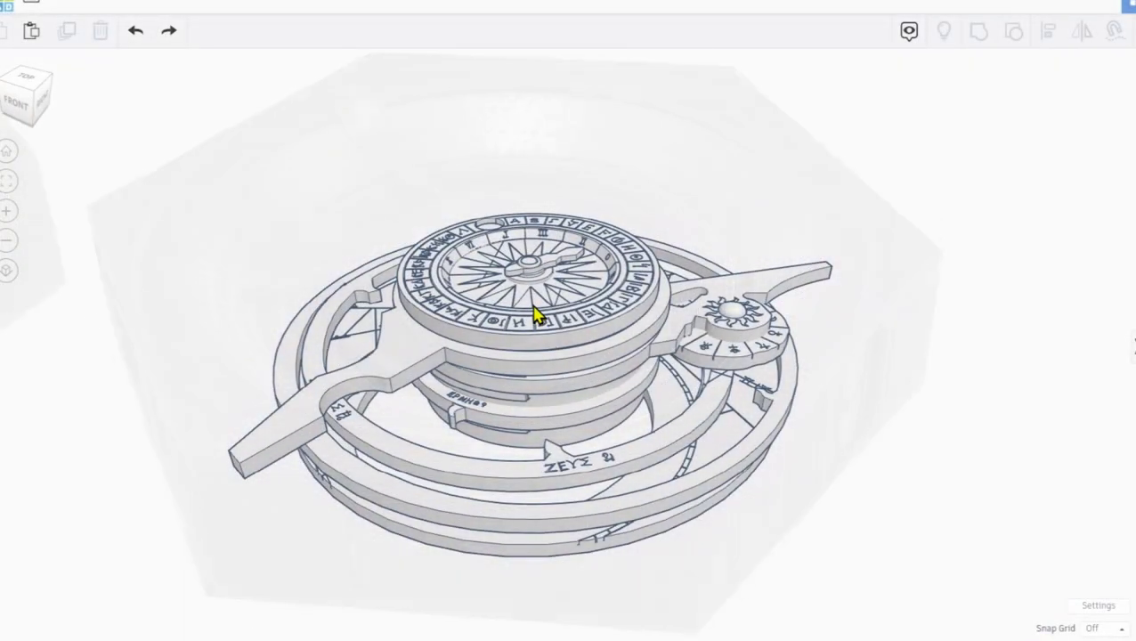
Raise the central compass-dial drum straight up out of the lettered ring to a height of about 140 mm
left_click(544, 316)
left_click_drag(528, 259, 462, 67)
left_click_drag(342, 170, 300, 302)
scroll(303, 302, "down", 2)
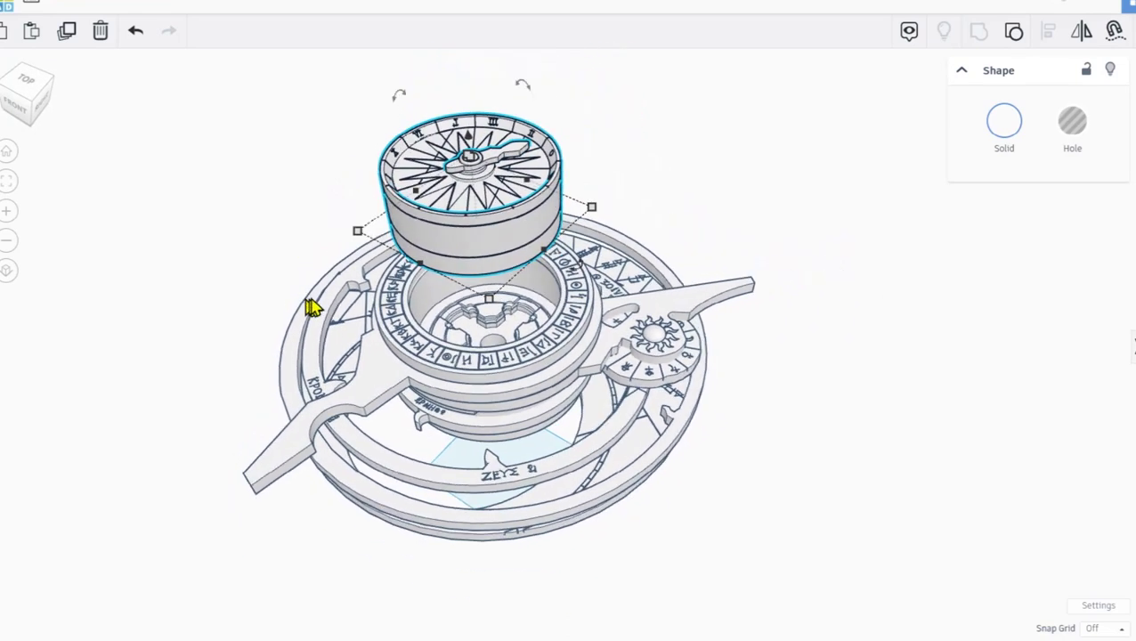
left_click_drag(453, 151, 432, 96)
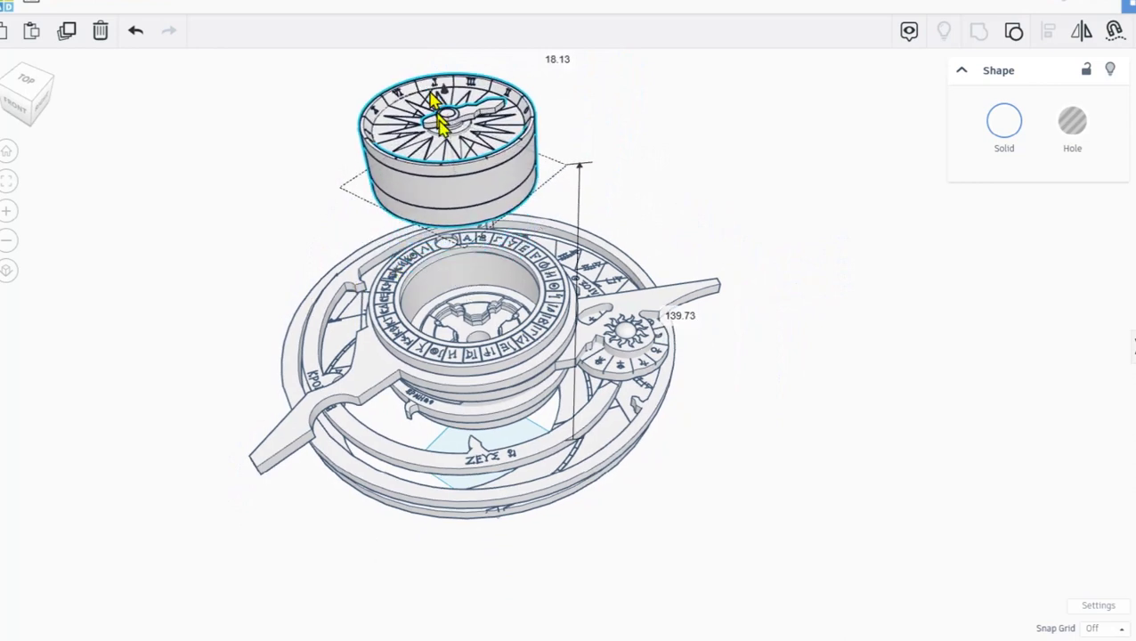
left_click_drag(474, 229, 566, 325)
scroll(478, 204, "up", 2)
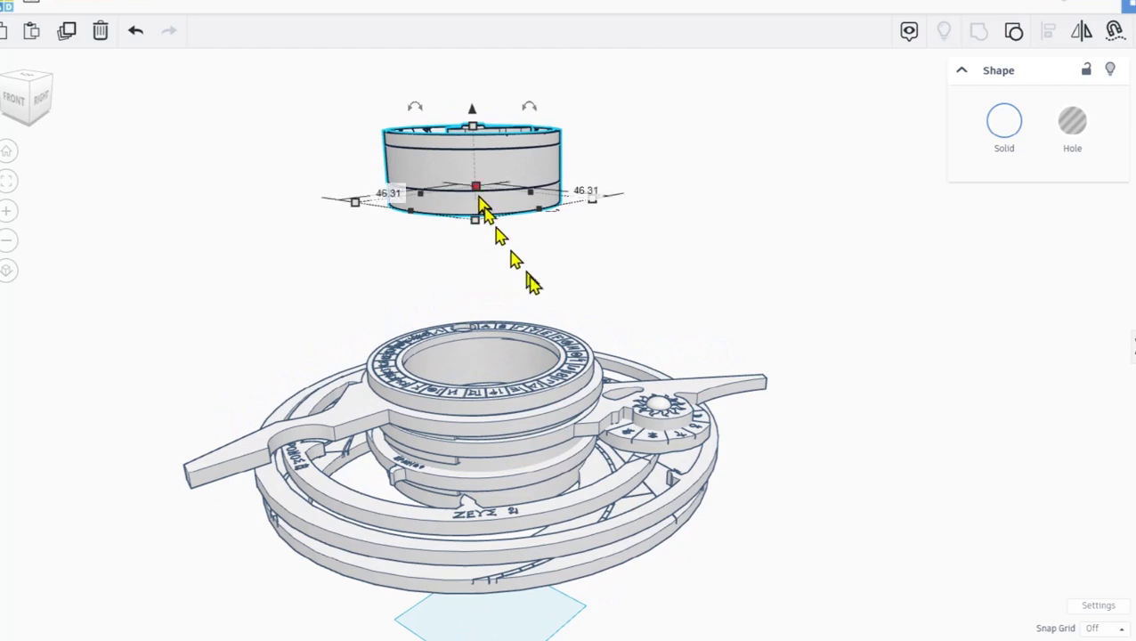
left_click_drag(532, 281, 599, 318)
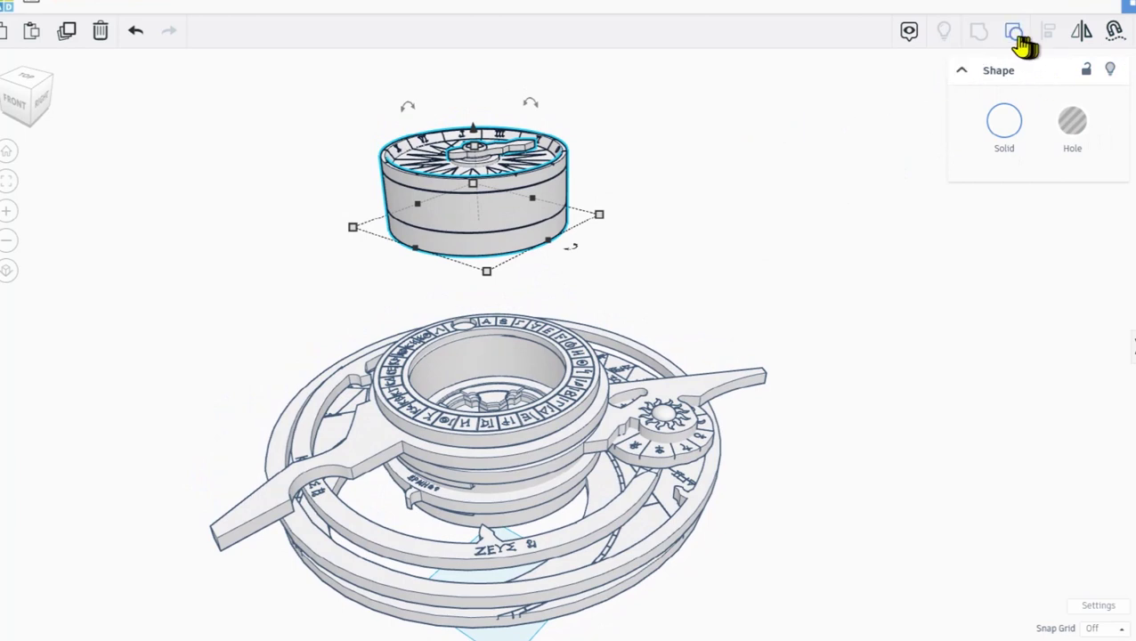
Ungroup the raised dial drum and lift its dark pointer straight up off the star-shaped plate
key("ctrl+shift+g")
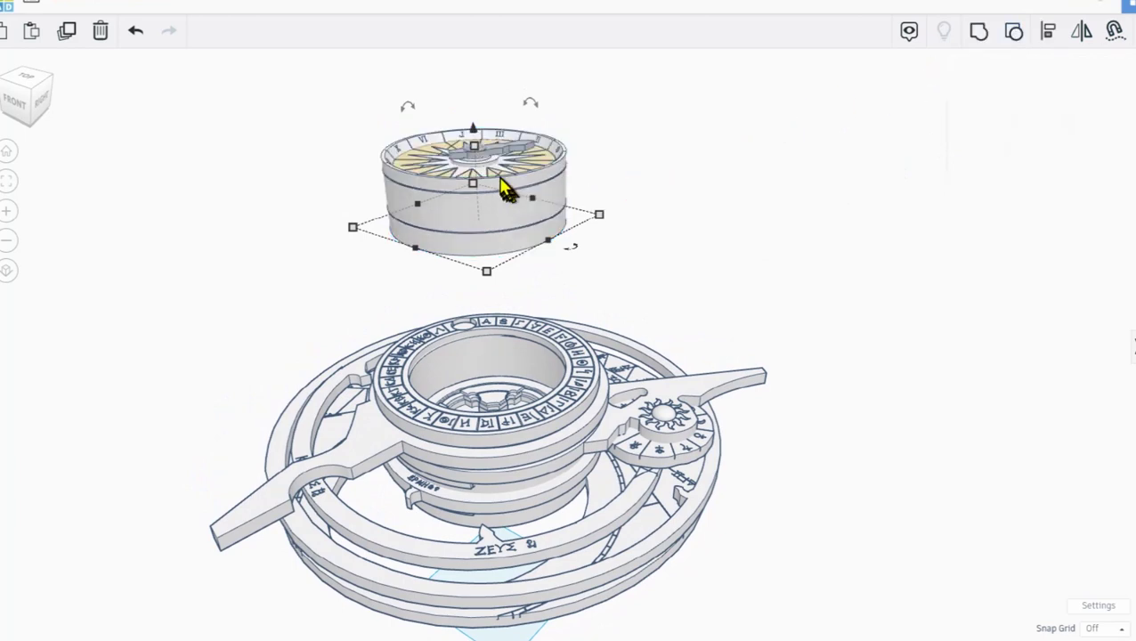
key("Escape")
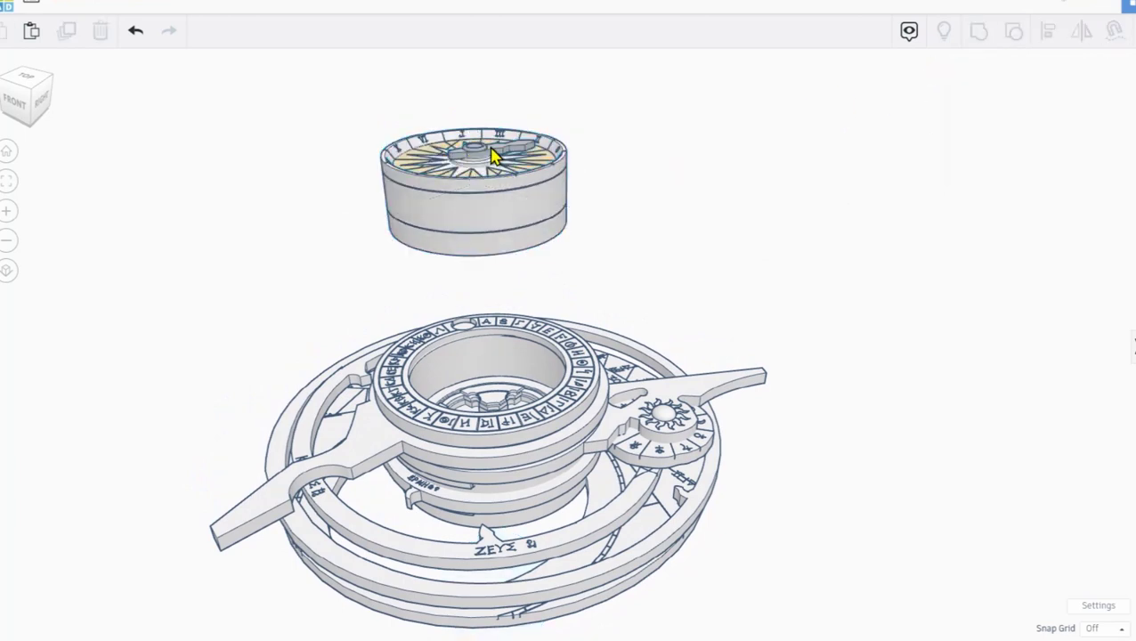
scroll(413, 133, "up", 3)
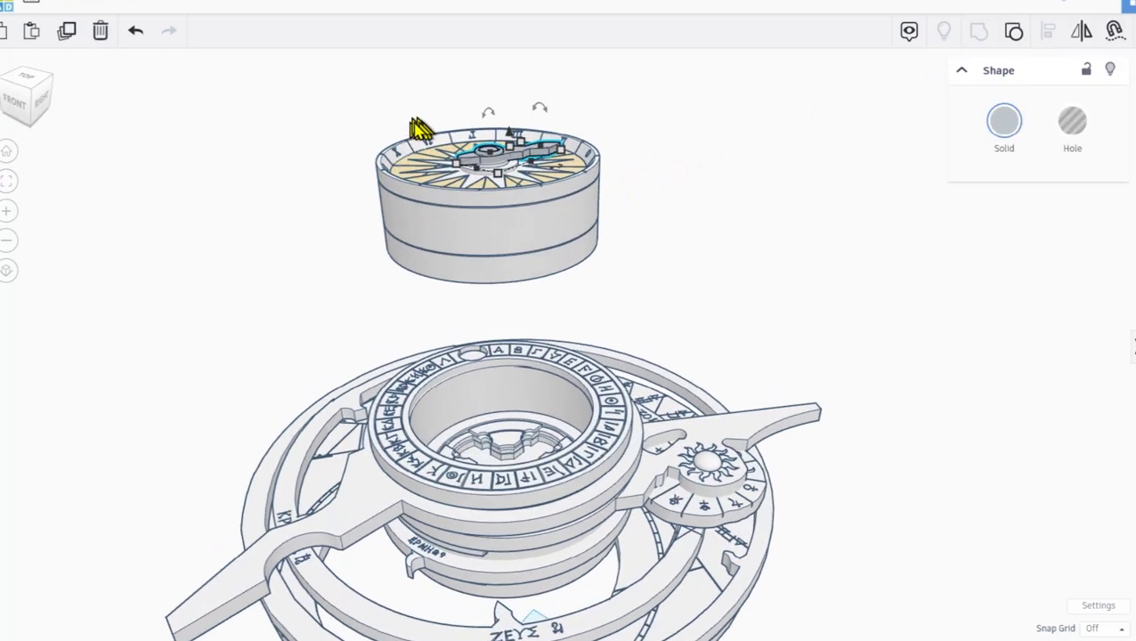
scroll(354, 258, "down", 1)
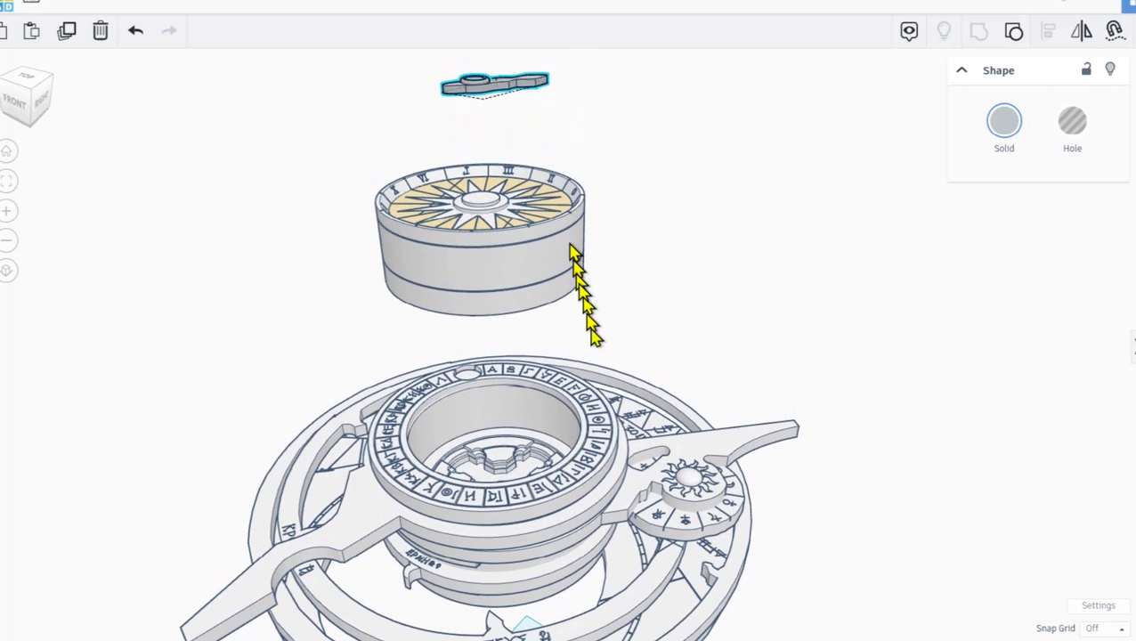
scroll(469, 170, "up", 3)
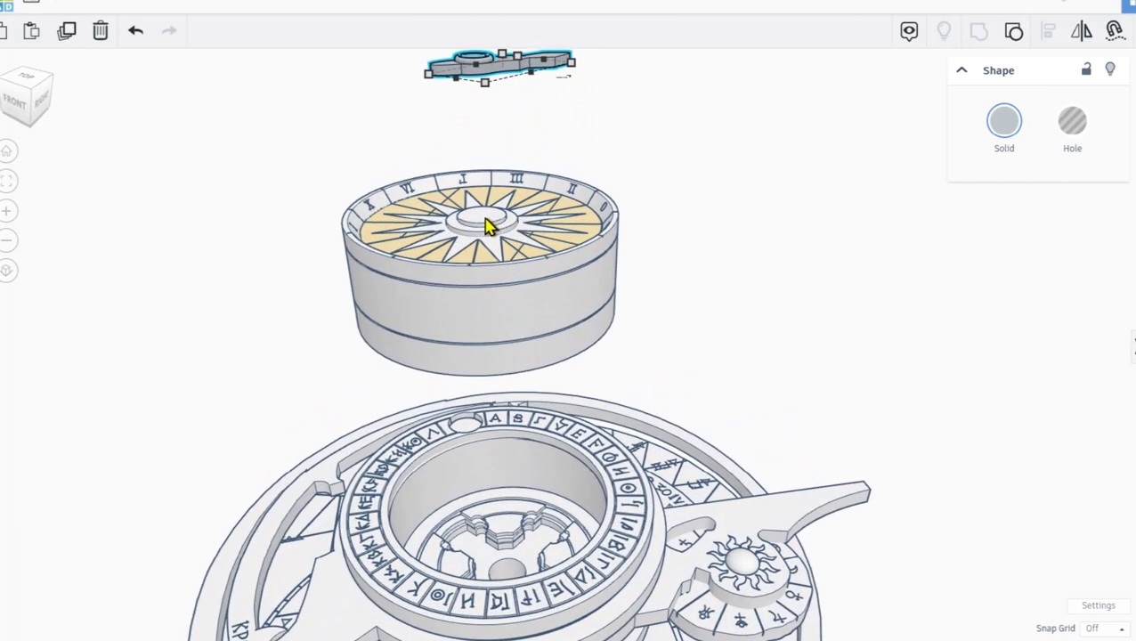
Lift the star-shaped plate about 18 mm out of the drum and raise it together with the pointer for more clearance
left_click(488, 227)
left_click_drag(481, 216, 473, 102)
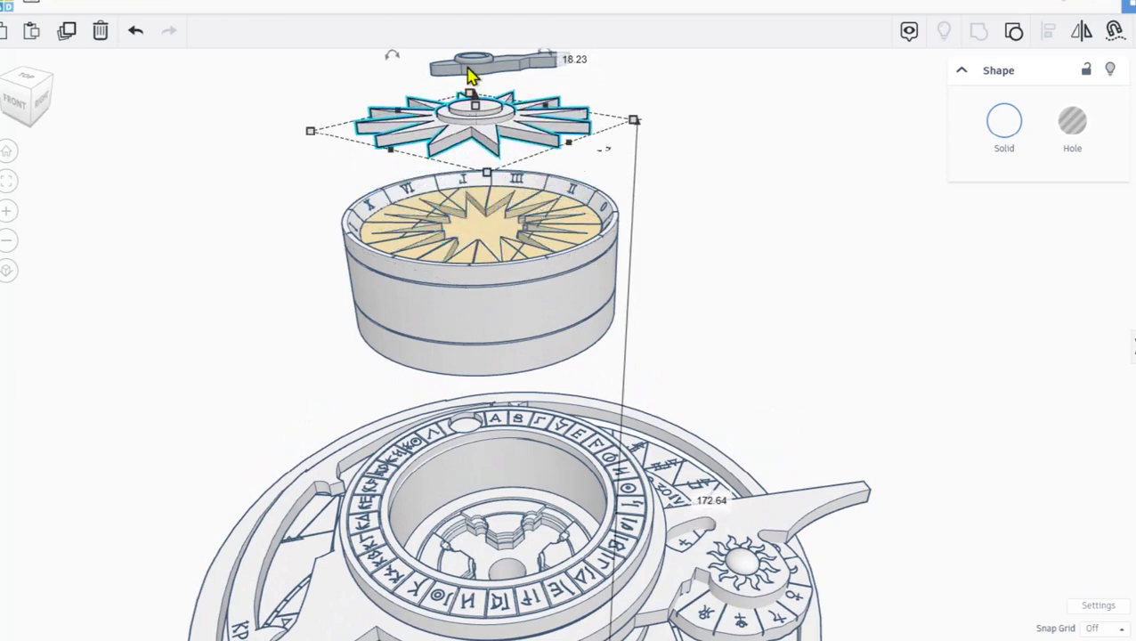
left_click_drag(469, 76, 472, 191)
left_click_drag(469, 103, 474, 50)
scroll(463, 115, "up", 2)
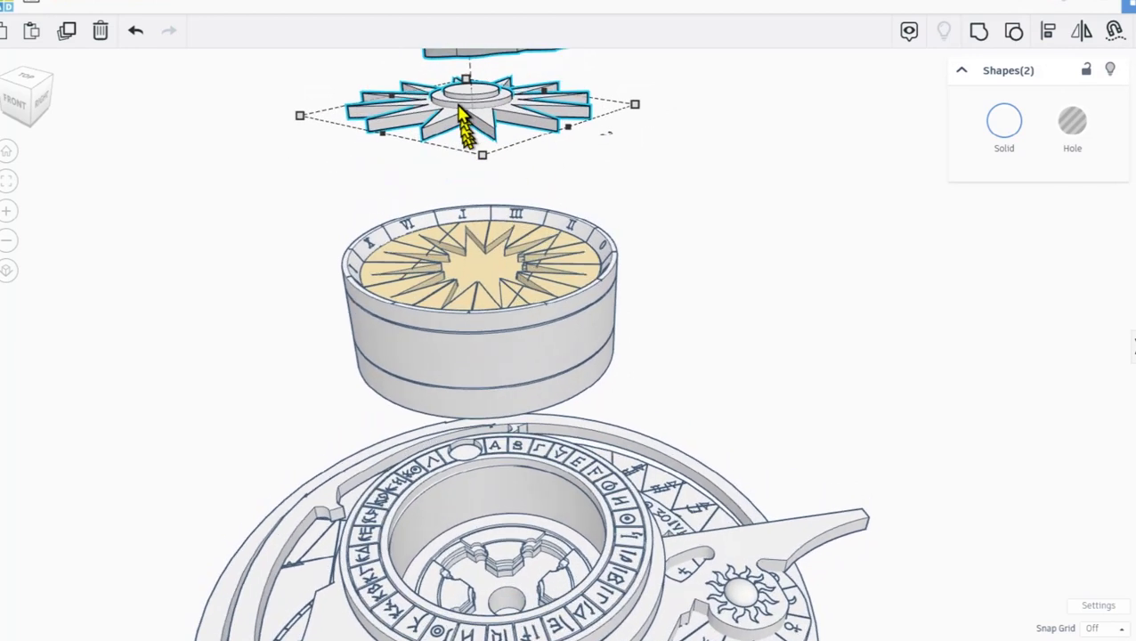
Raise the tan slotted disc out of the drum, leaving it between the drum and the star-shaped plate
left_click(479, 276)
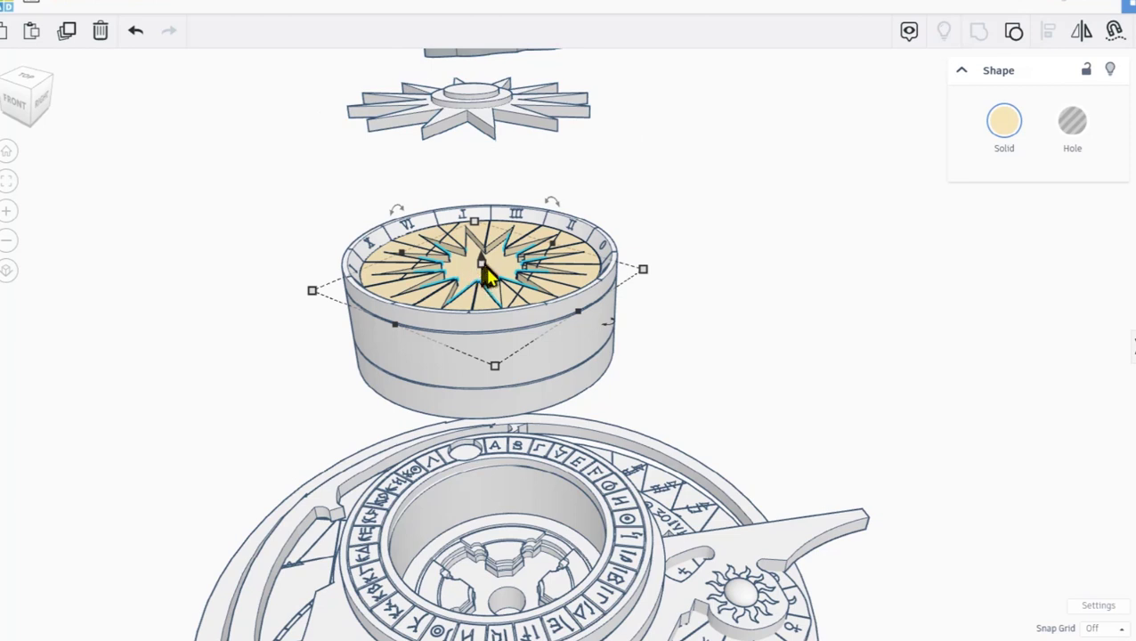
scroll(483, 276, "up", 3)
left_click_drag(477, 261, 464, 71)
left_click_drag(478, 178, 471, 186)
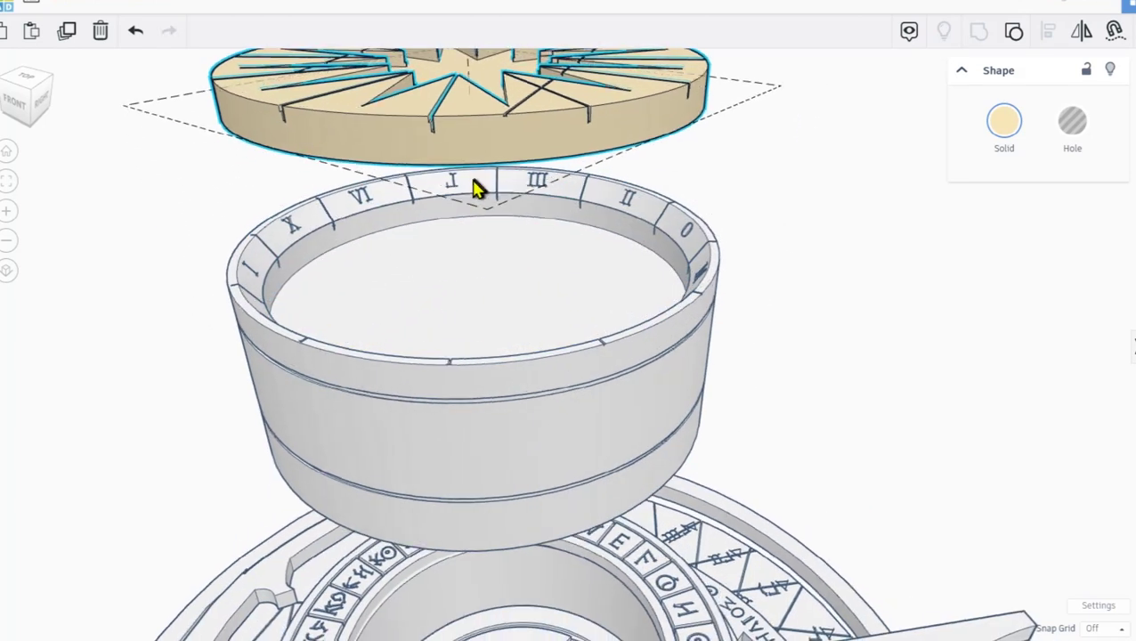
left_click_drag(418, 285, 520, 240)
scroll(523, 241, "down", 4)
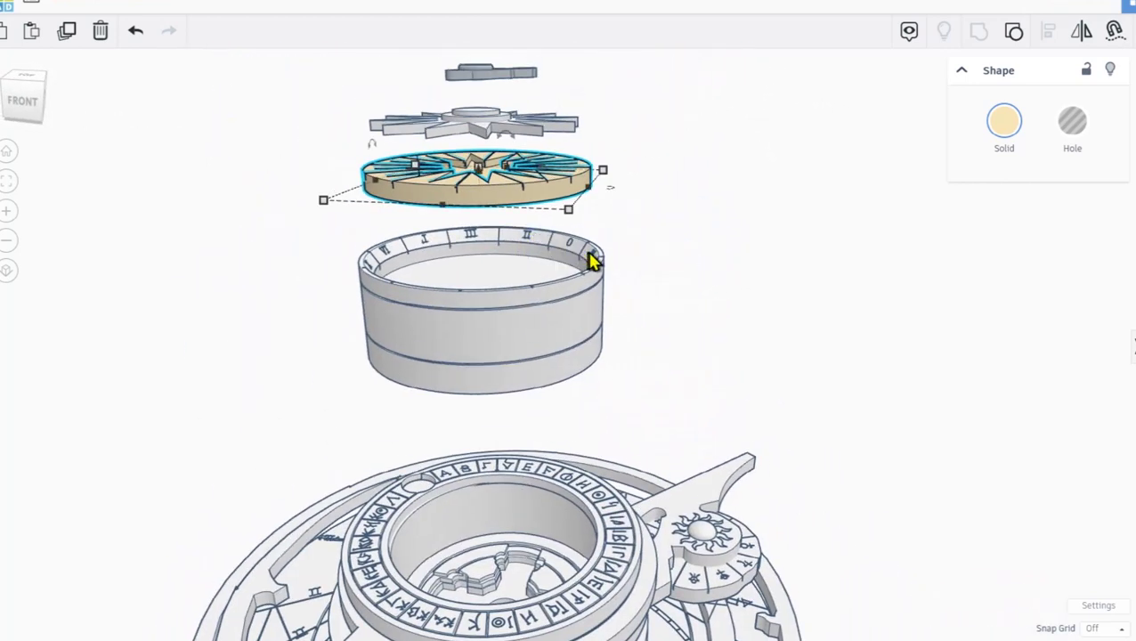
Undo the separate lifts of the tan disc, star plate and pointer, and move the drum's parts far above the lettered ring
key("ctrl+z")
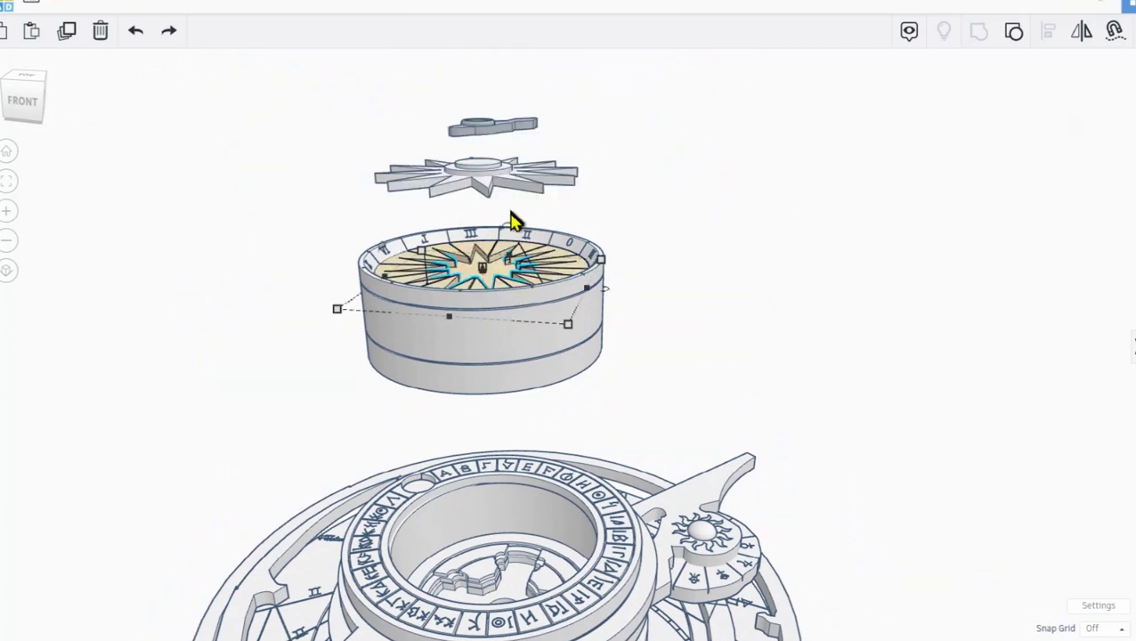
key("ctrl+z")
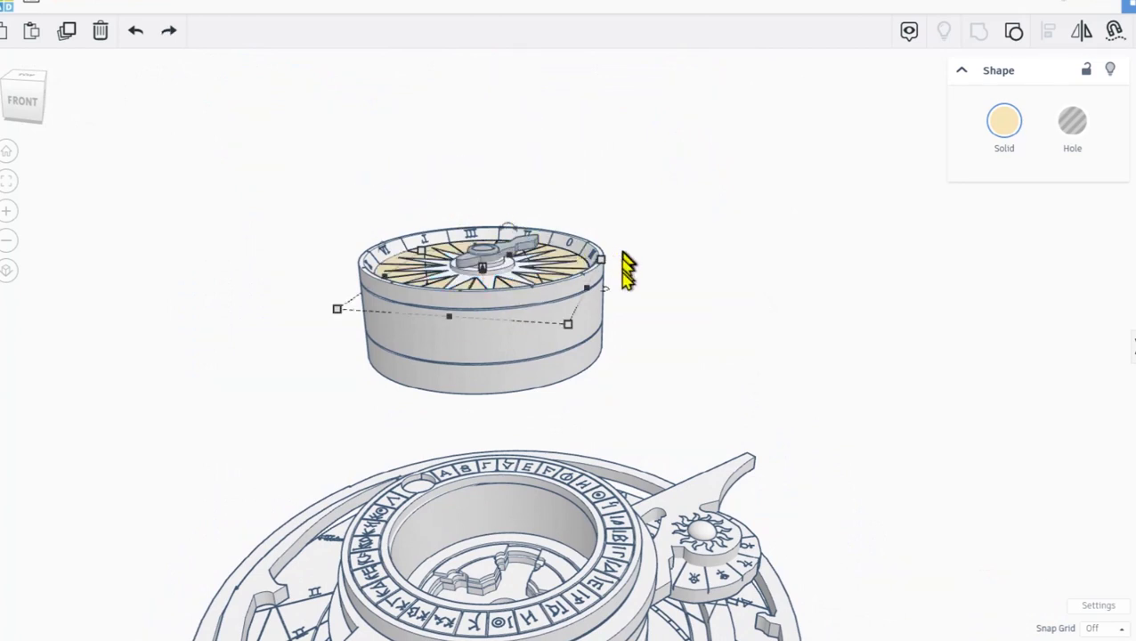
left_click_drag(481, 261, 456, 2)
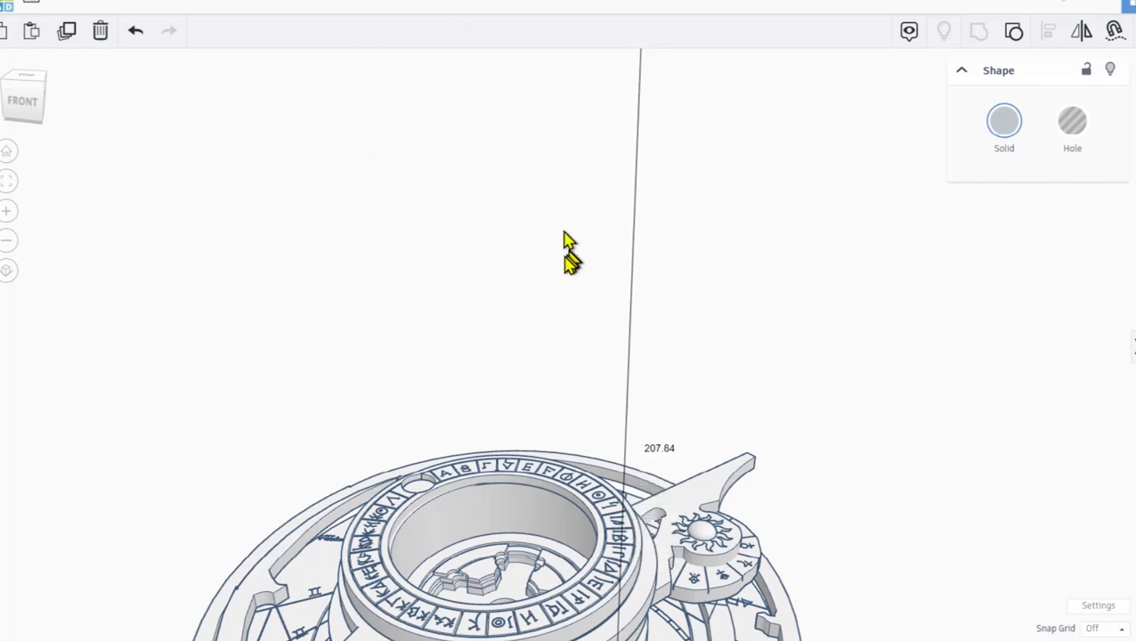
left_click_drag(538, 278, 527, 134)
Raise the lettered ring off the central hub and examine the recess on its underside
left_click_drag(612, 536, 602, 344)
scroll(493, 481, "up", 2)
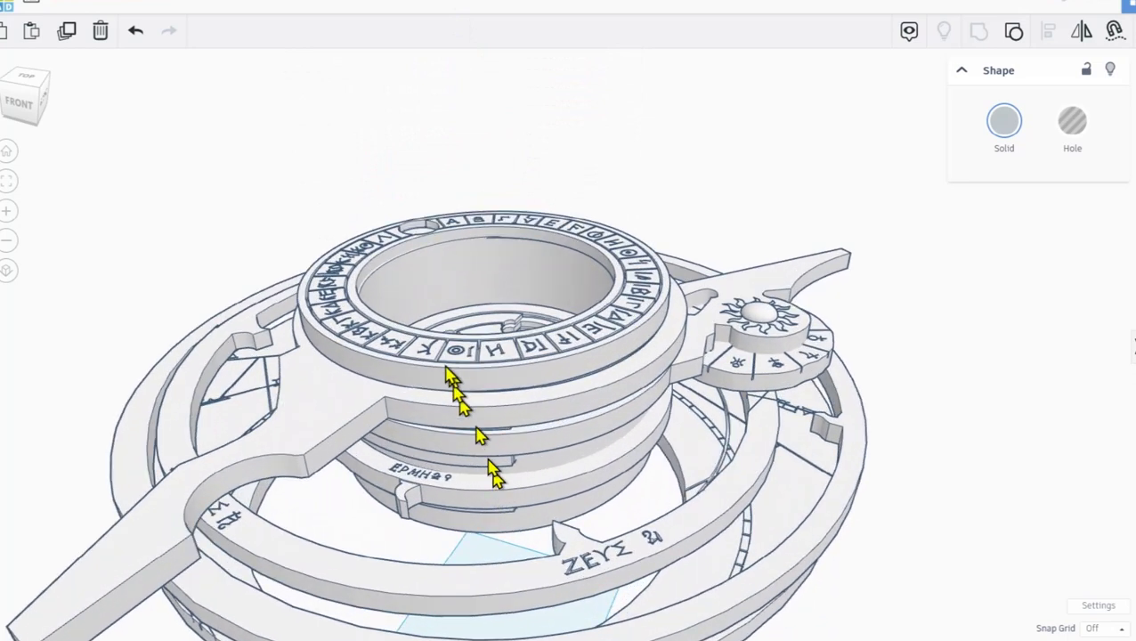
left_click(448, 374)
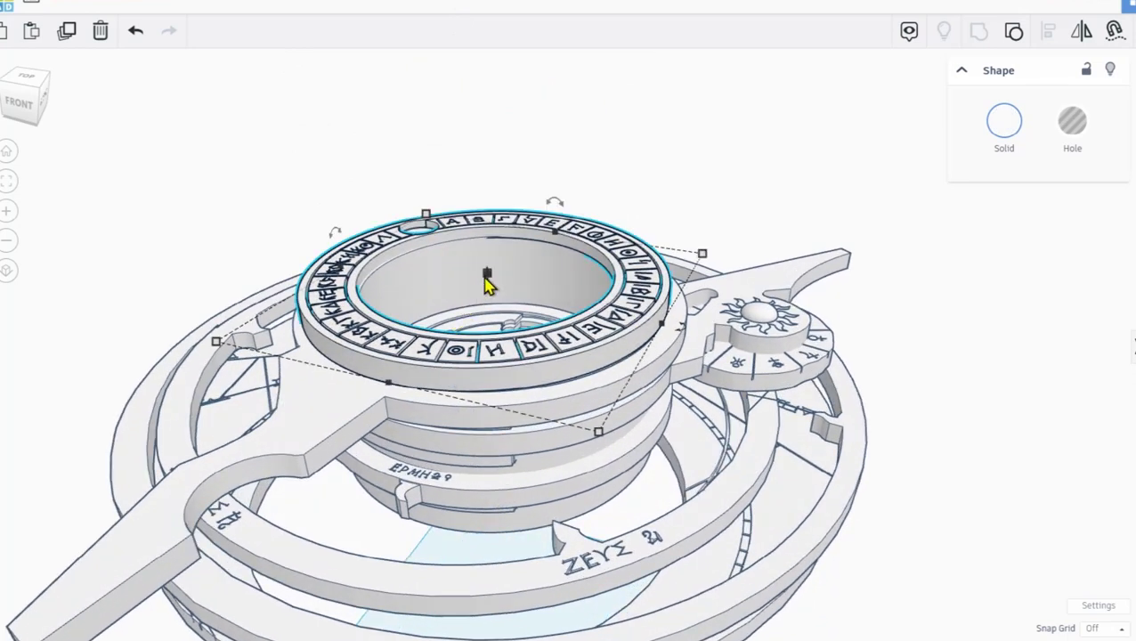
left_click_drag(487, 279, 446, 189)
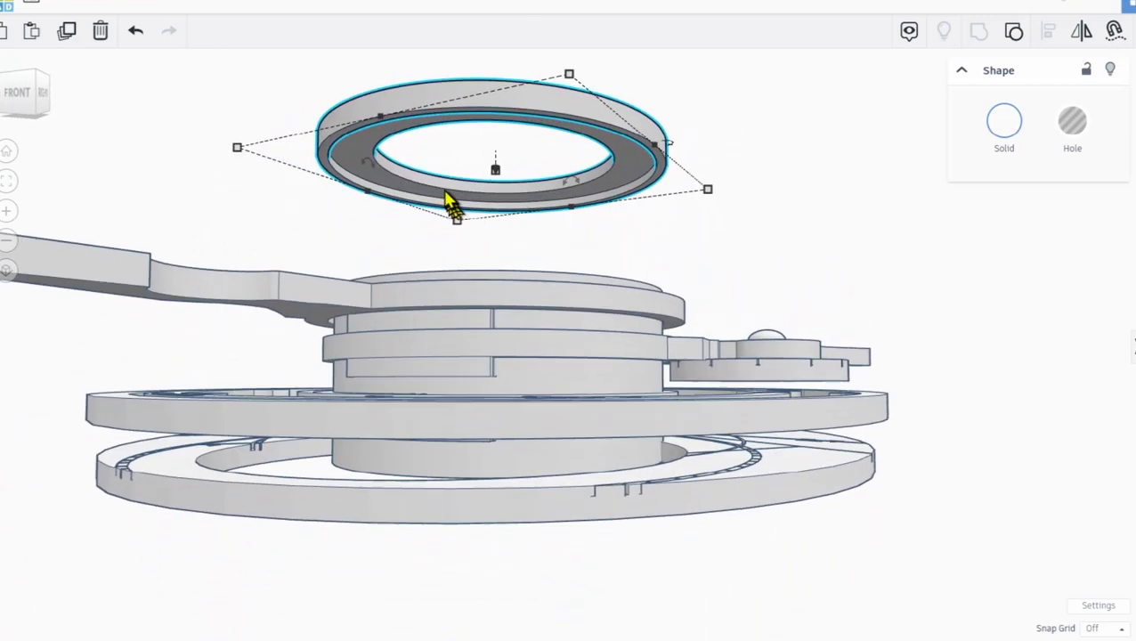
scroll(443, 187, "up", 3)
scroll(398, 227, "up", 1)
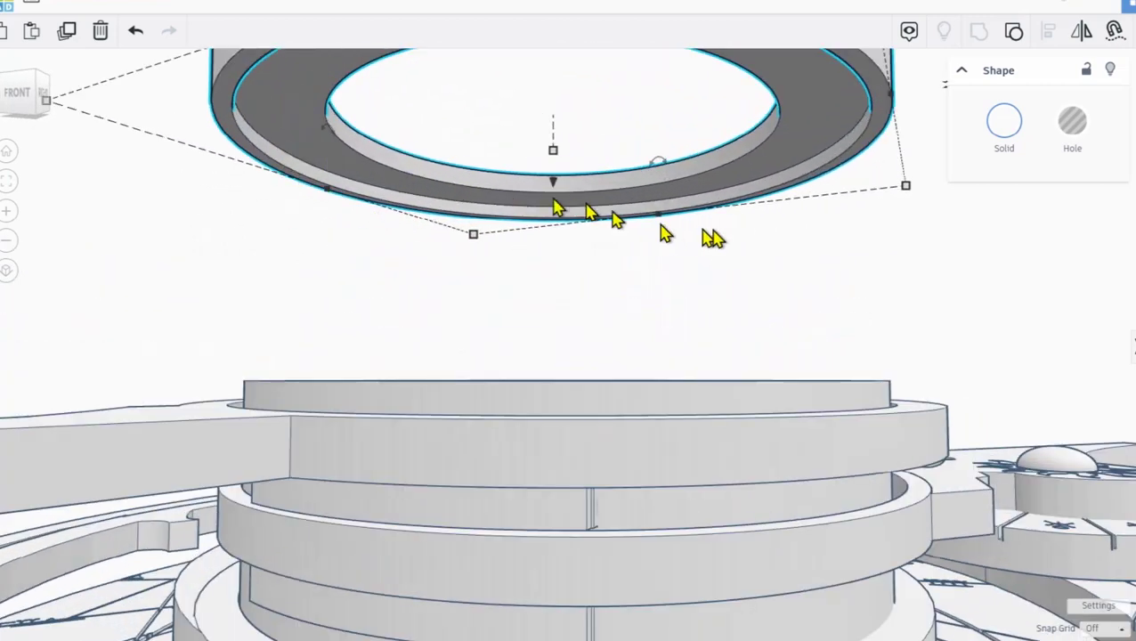
left_click_drag(655, 224, 642, 230)
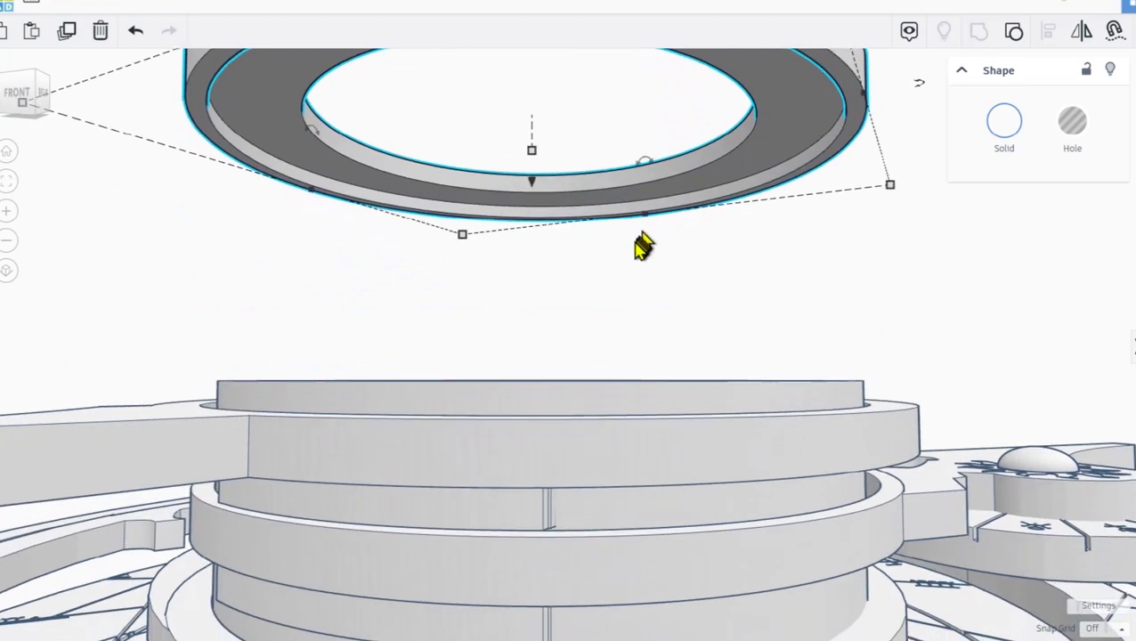
Undo the lettered ring's lift and raise it off the central hub again
key("ctrl+z")
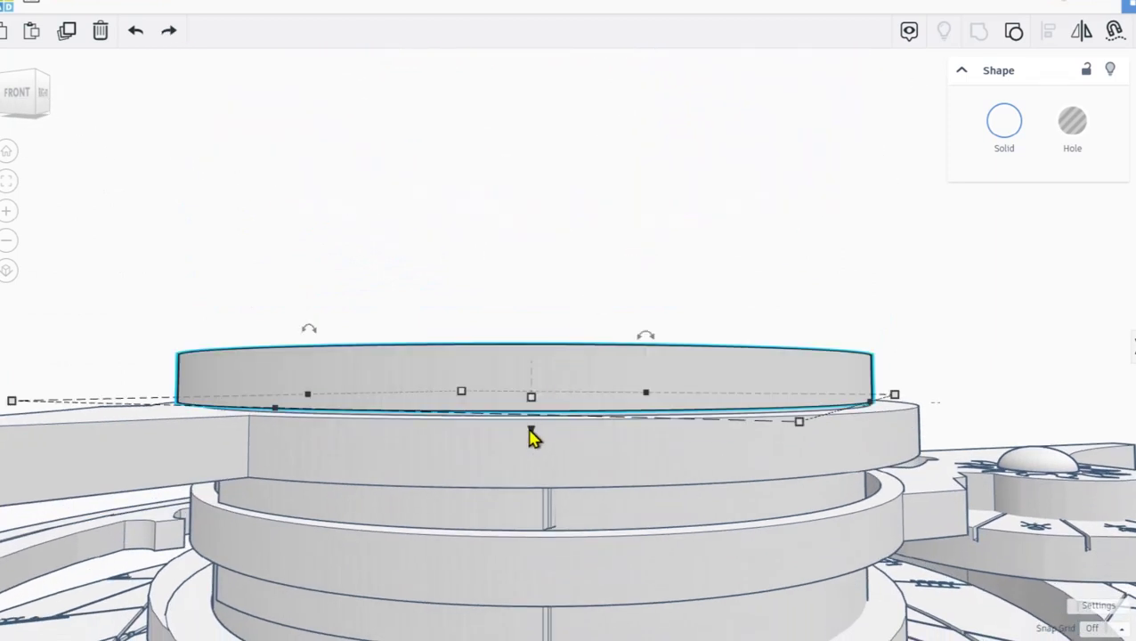
mouse_move(531, 437)
left_mouse_down()
mouse_move(535, 355)
mouse_move(525, 422)
left_mouse_up()
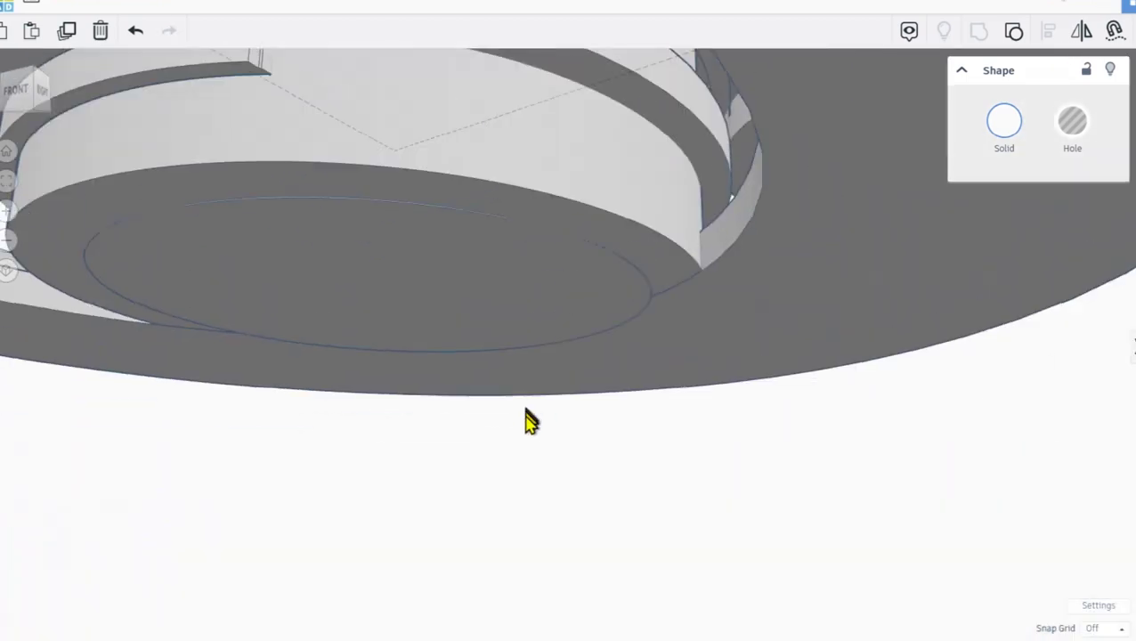
scroll(525, 422, "down", 5)
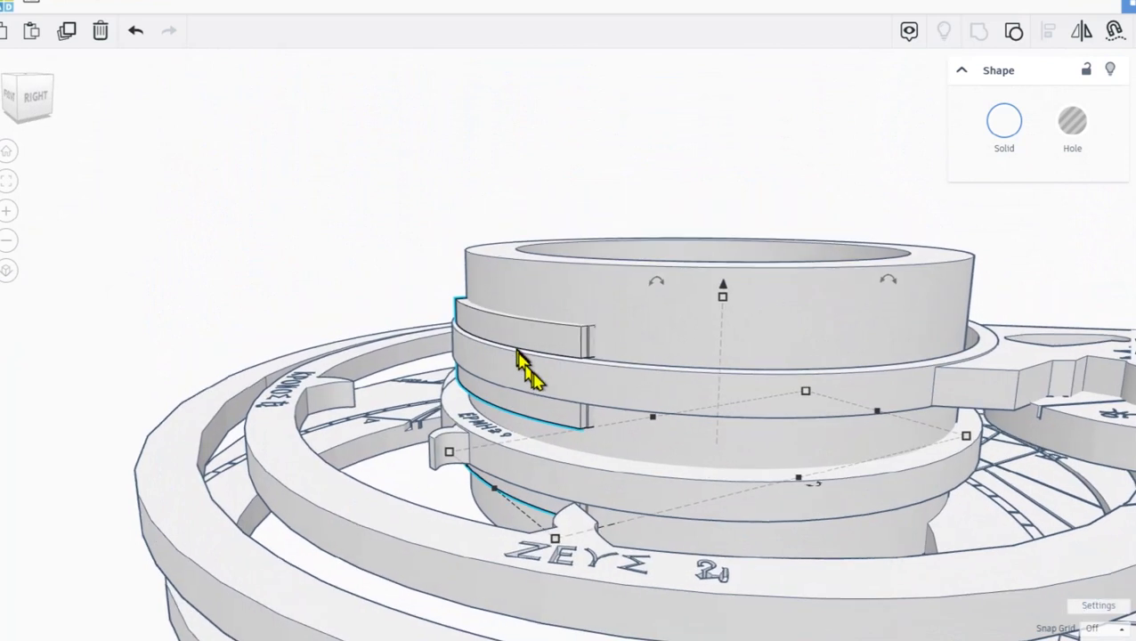
Try pulling the curved retaining clips sideways out of their hub slots, and undo the move
left_click_drag(566, 400, 589, 397)
scroll(561, 400, "up", 1)
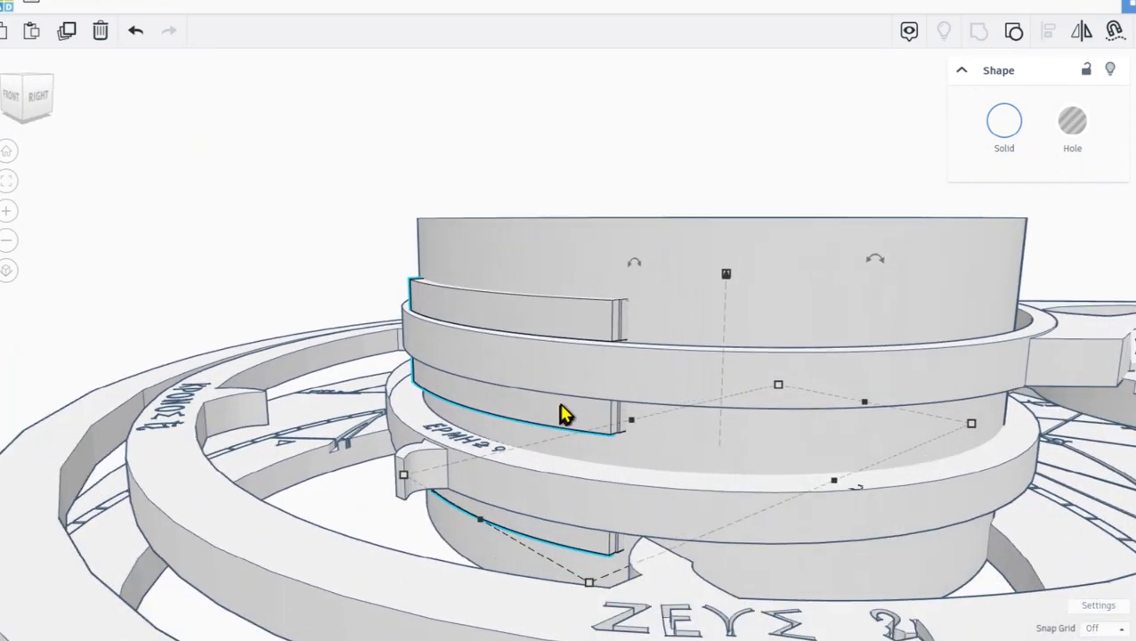
scroll(563, 414, "up", 2)
left_click_drag(487, 427, 464, 464)
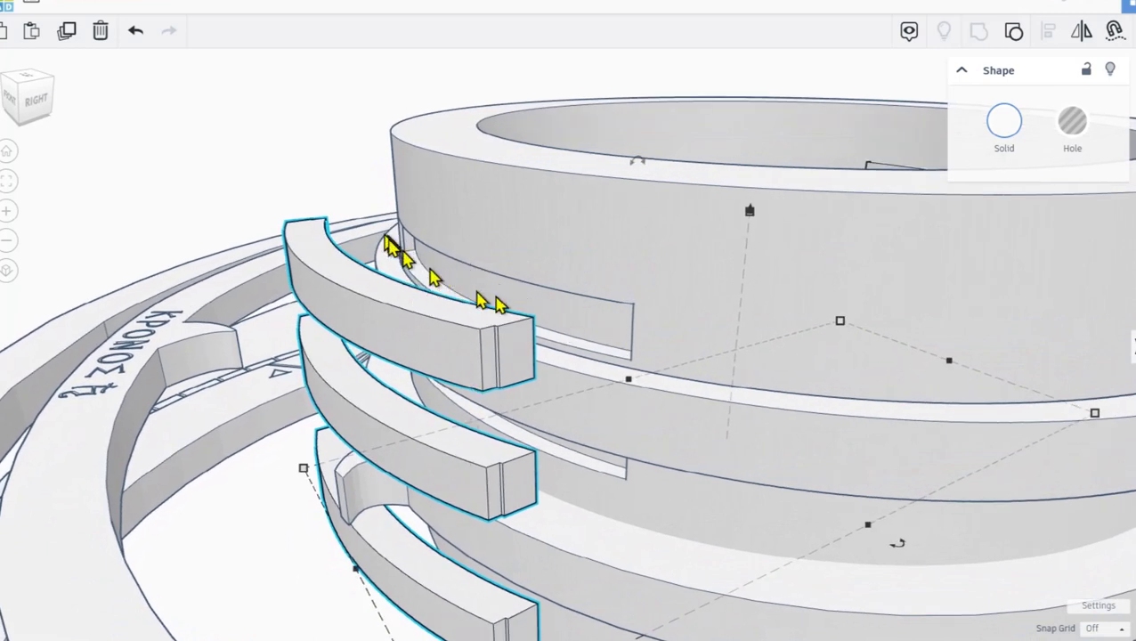
key("ctrl+z")
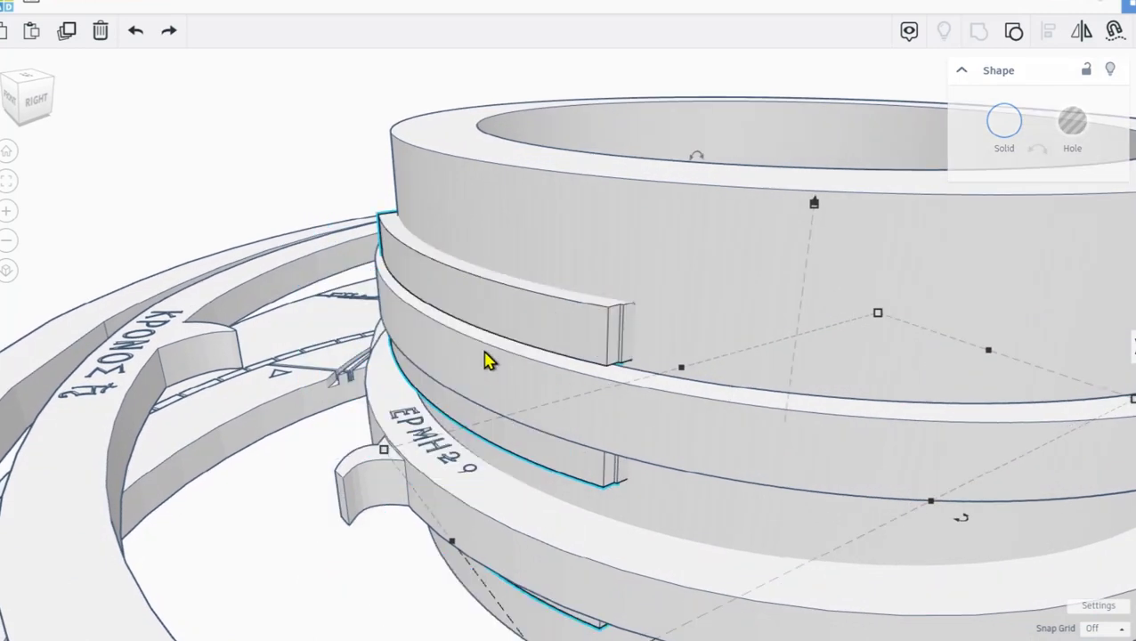
Raise the curved retaining clips straight up clear of the hub to a height of about 115 mm
left_click_drag(541, 340, 383, 392)
scroll(475, 372, "down", 3)
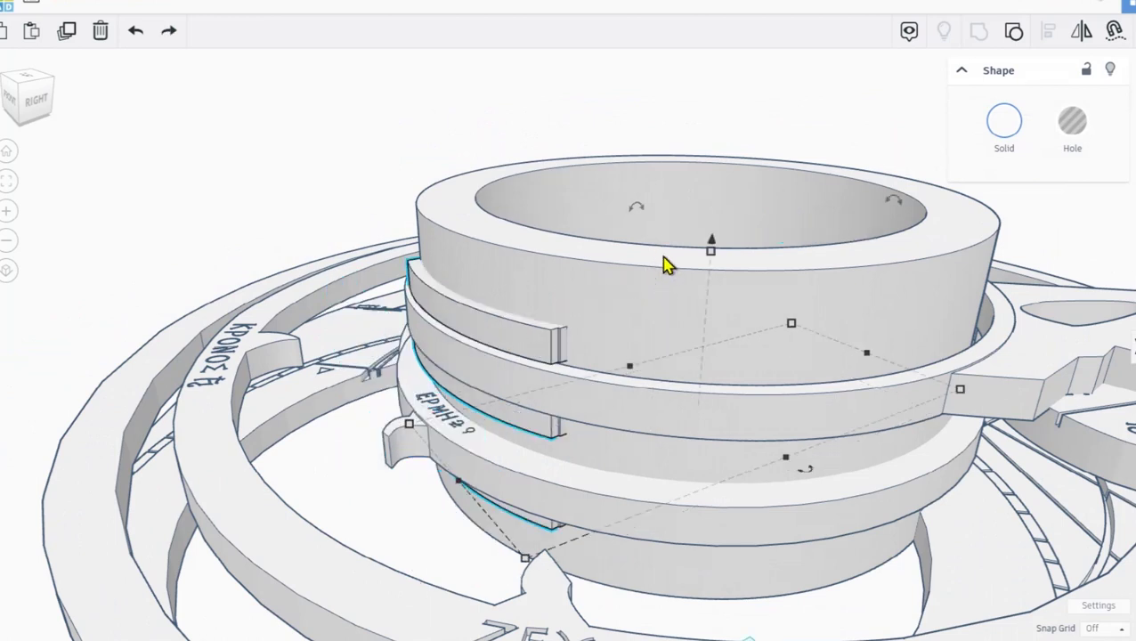
left_click_drag(712, 243, 683, 1)
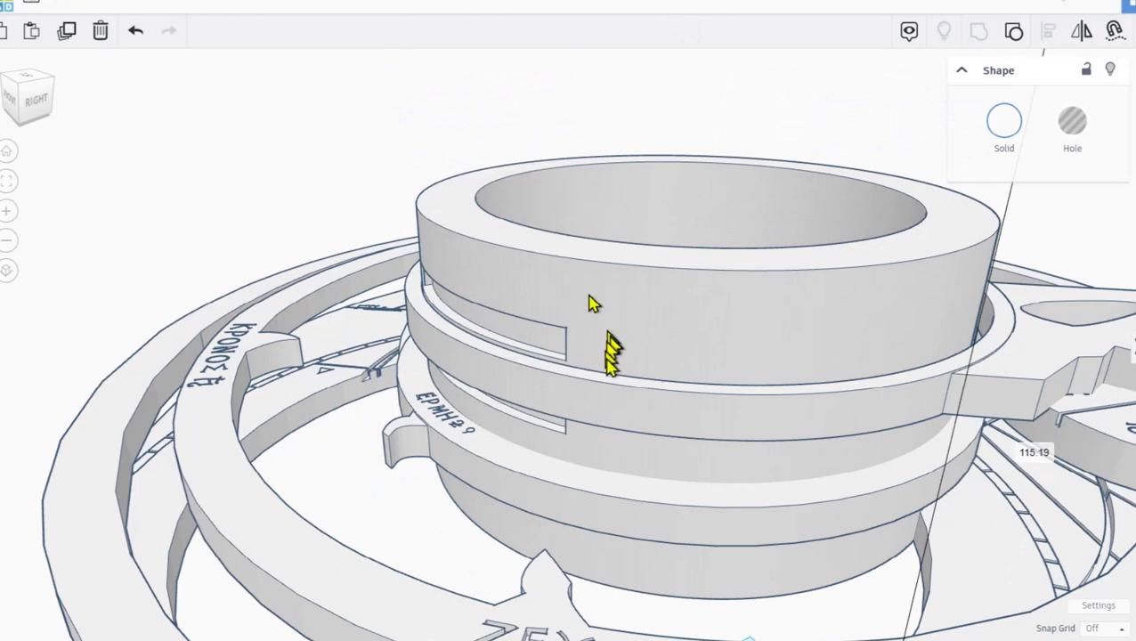
Raise the ring with the sun-disc arm about 30 mm off the hub, and undo the lift
left_click(614, 402)
scroll(614, 396, "down", 5)
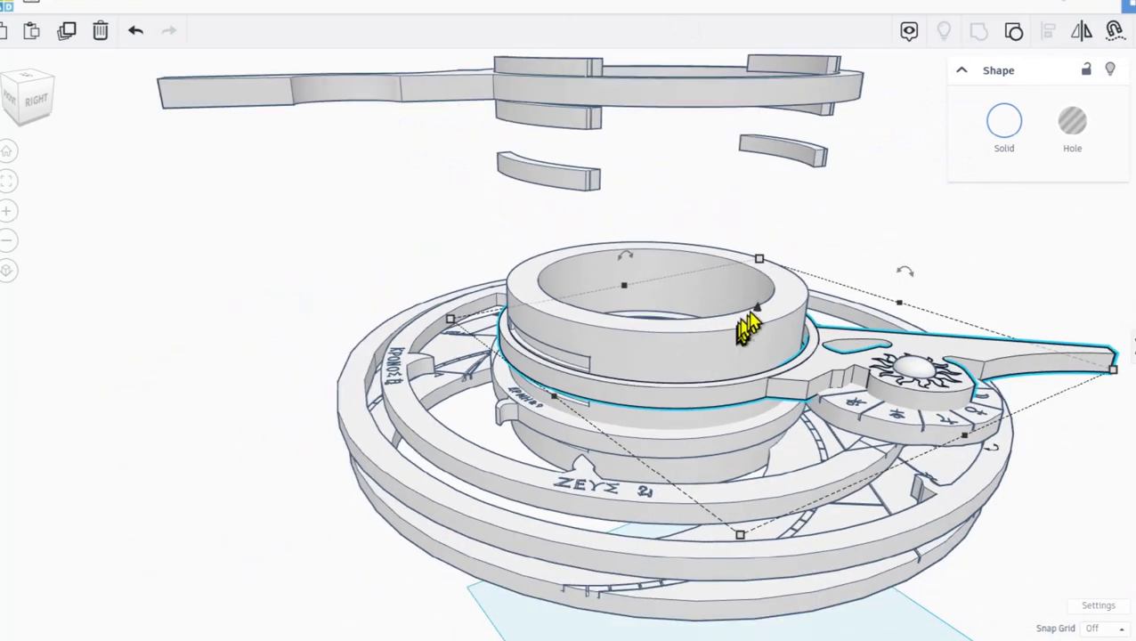
left_click_drag(757, 307, 730, 169)
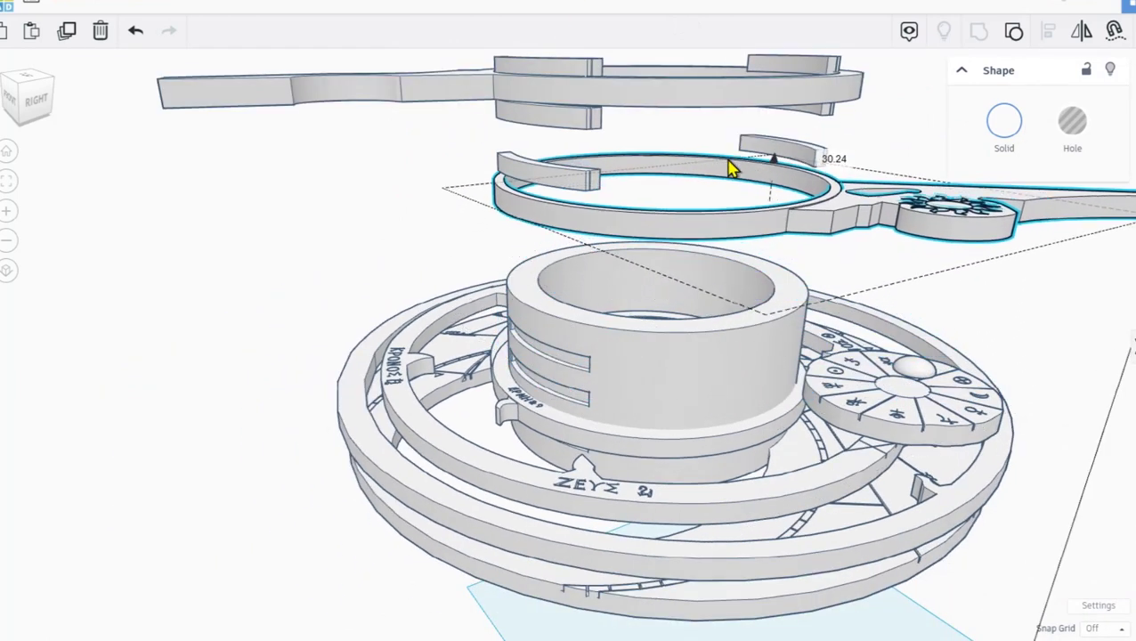
key("ctrl+z")
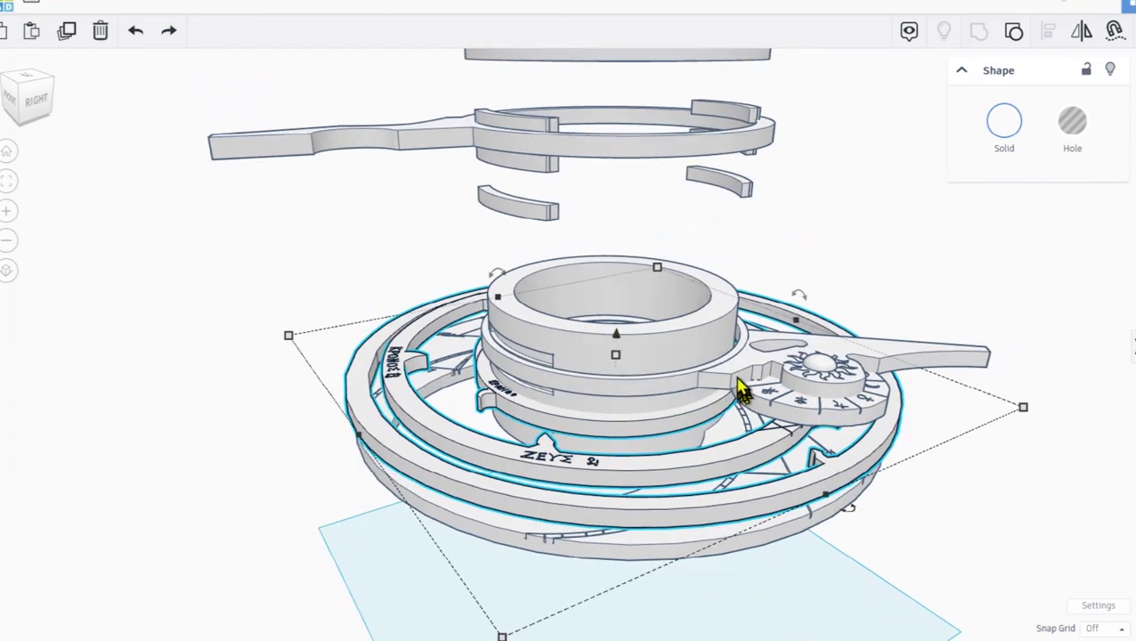
Raise the long-armed ring above the hub by about 6.5 mm, away from the curved clips
left_click(740, 377)
mouse_move(741, 377)
left_mouse_down()
mouse_move(718, 389)
mouse_move(740, 394)
left_mouse_up()
left_click(433, 189)
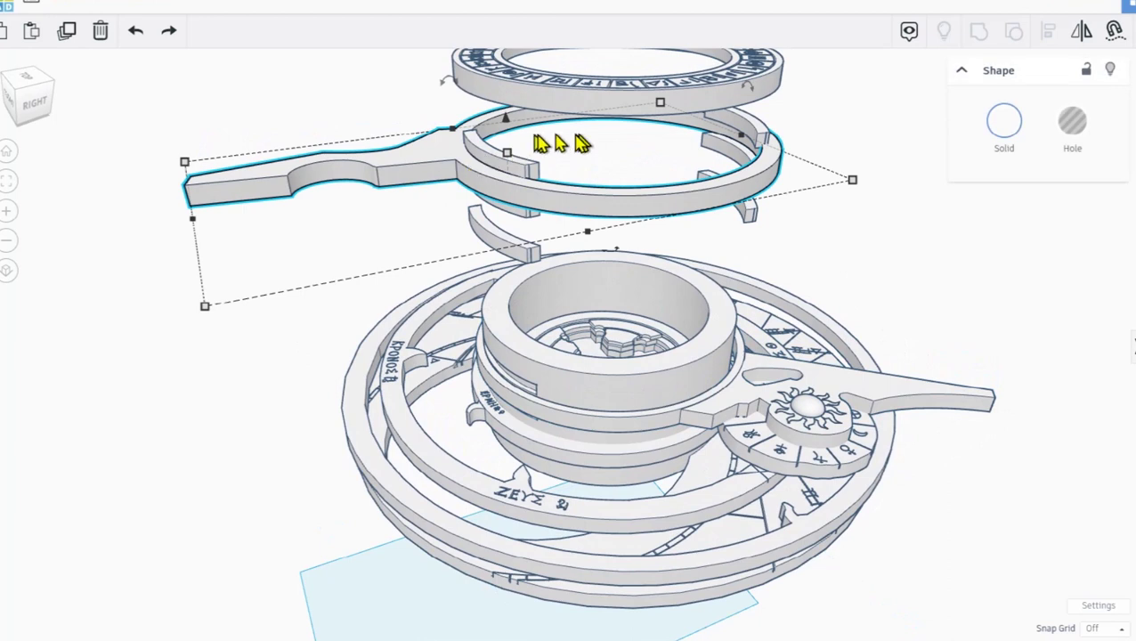
left_click_drag(505, 125, 502, 94)
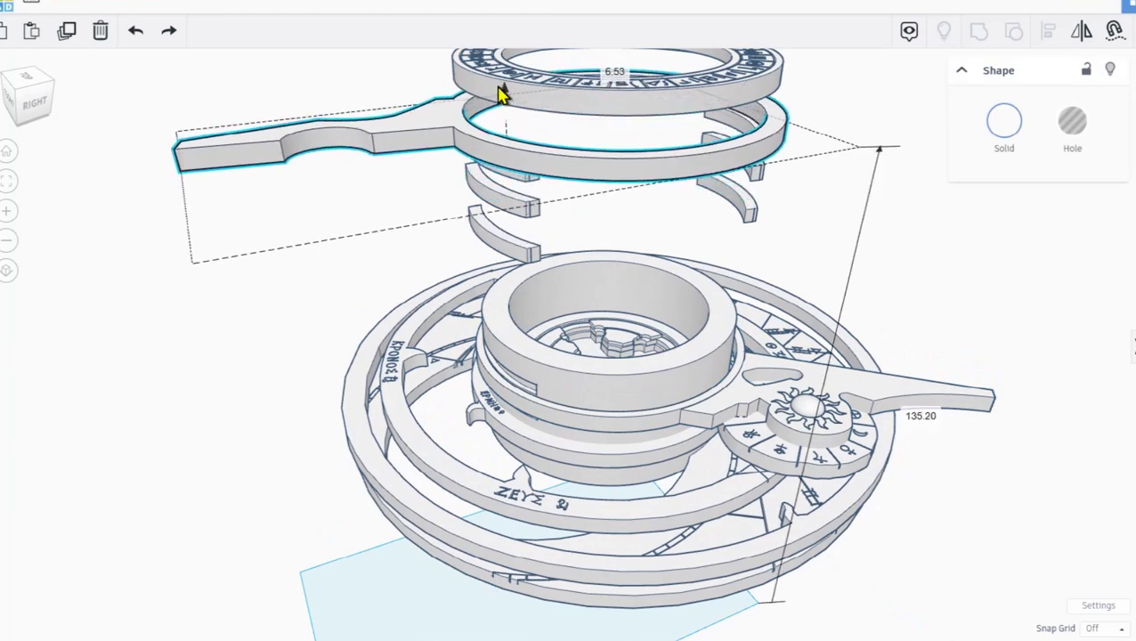
Lift the ring with the sun-disc arm about 14.5 mm up along the hub, and undo the lift
scroll(717, 375, "up", 3)
left_click(773, 406)
left_click_drag(731, 389, 607, 346)
scroll(735, 393, "up", 5)
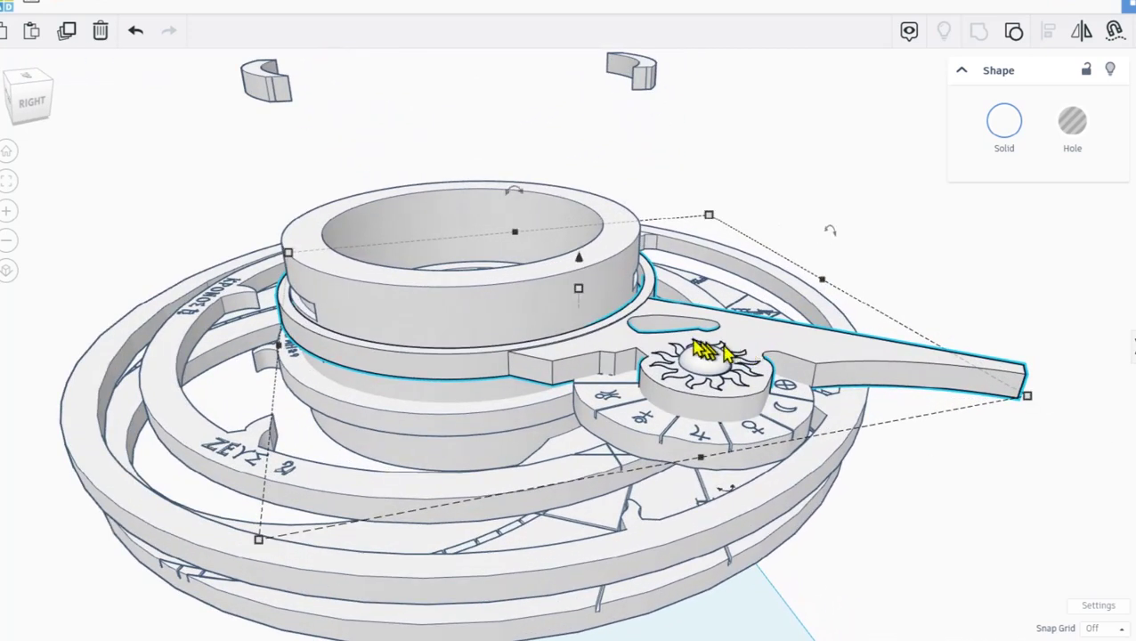
left_click_drag(578, 263, 567, 176)
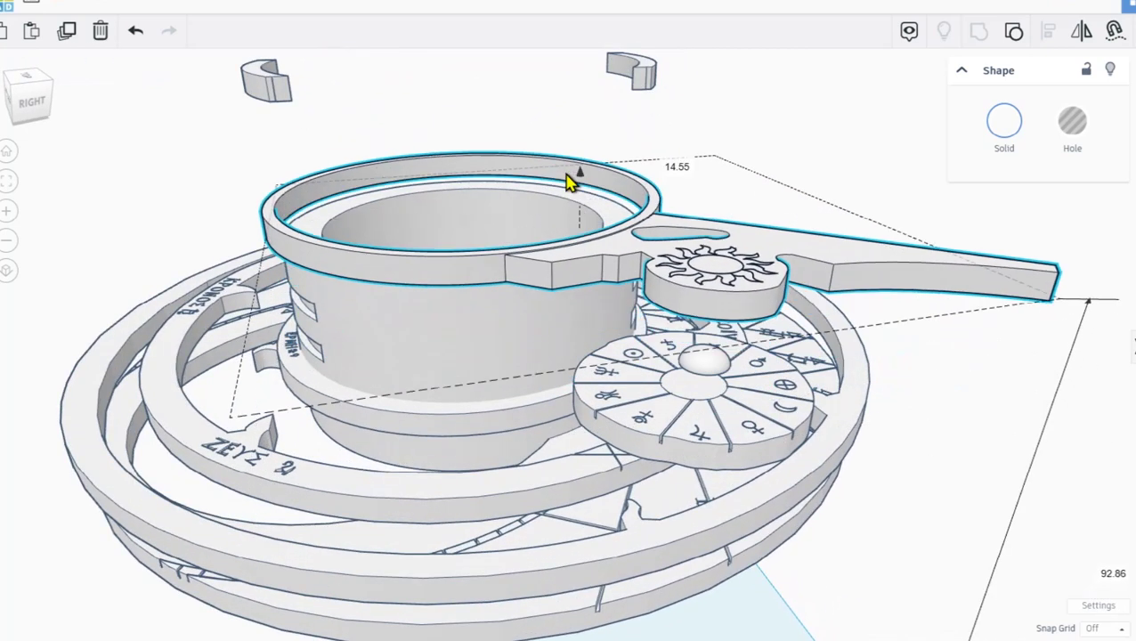
key("ctrl+z")
Raise the half sphere about 15 mm straight up off the centre of the sun disc
left_click(699, 358)
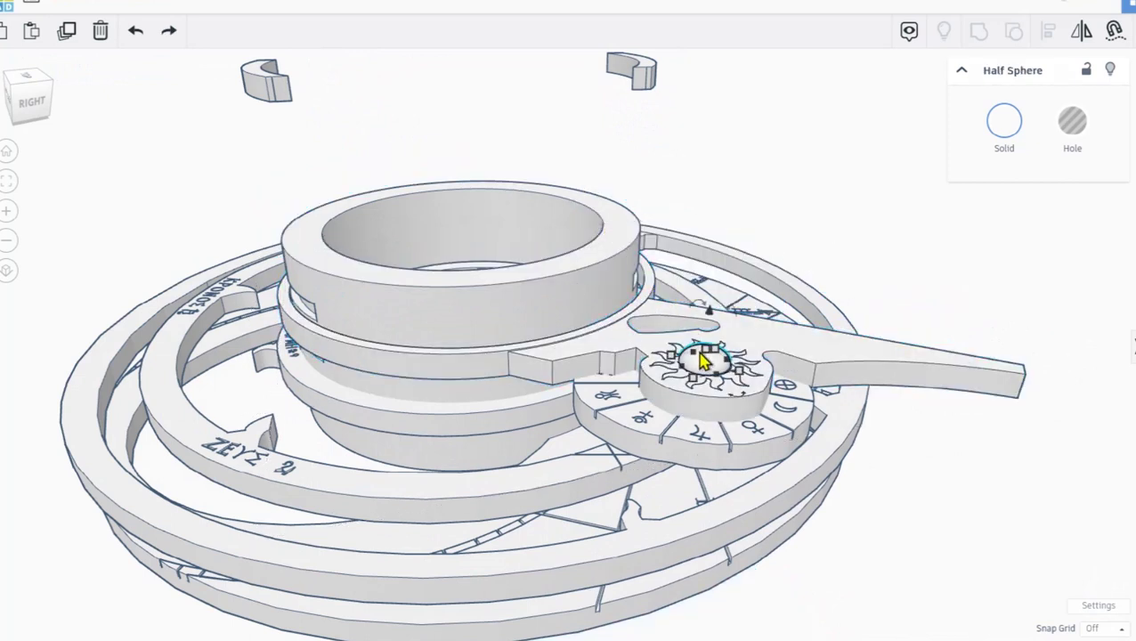
scroll(703, 360, "up", 2)
scroll(709, 354, "up", 1)
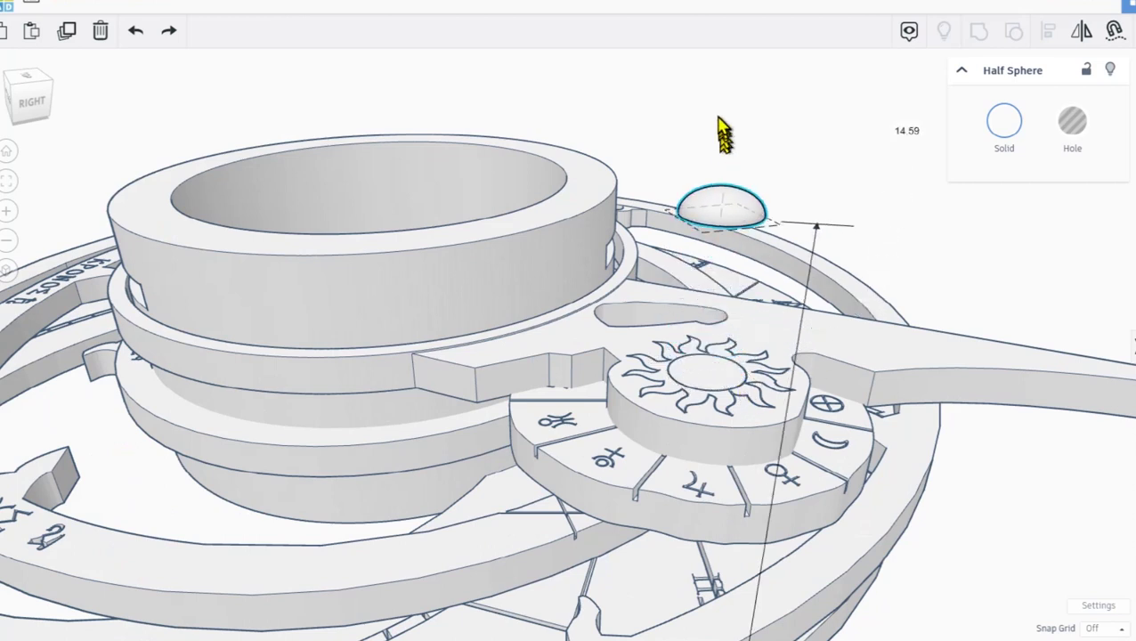
Try turning the planet-symbol disc about its centre beneath the sun disc, and undo the rotation
left_click(657, 483)
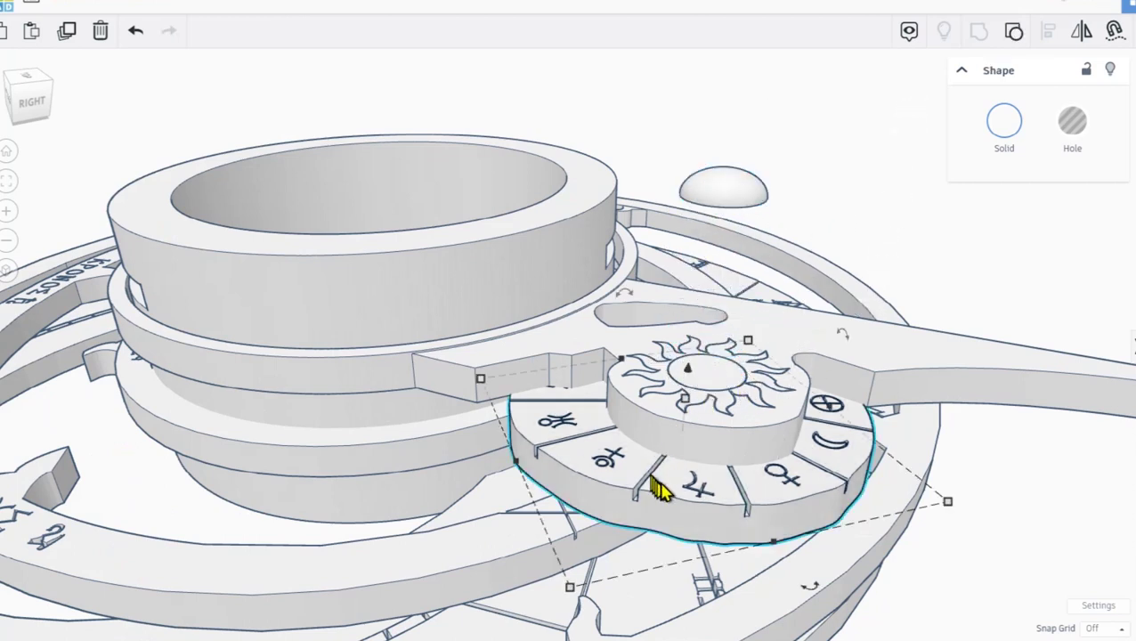
left_click_drag(792, 592, 641, 638)
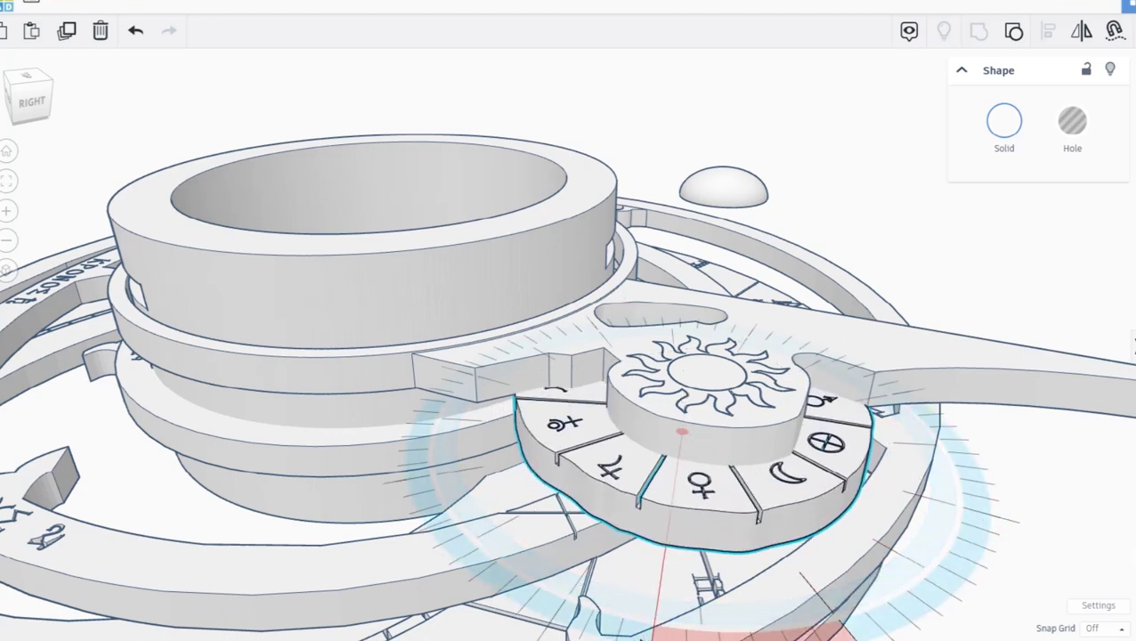
left_click_drag(641, 635, 644, 632)
key("ctrl+z")
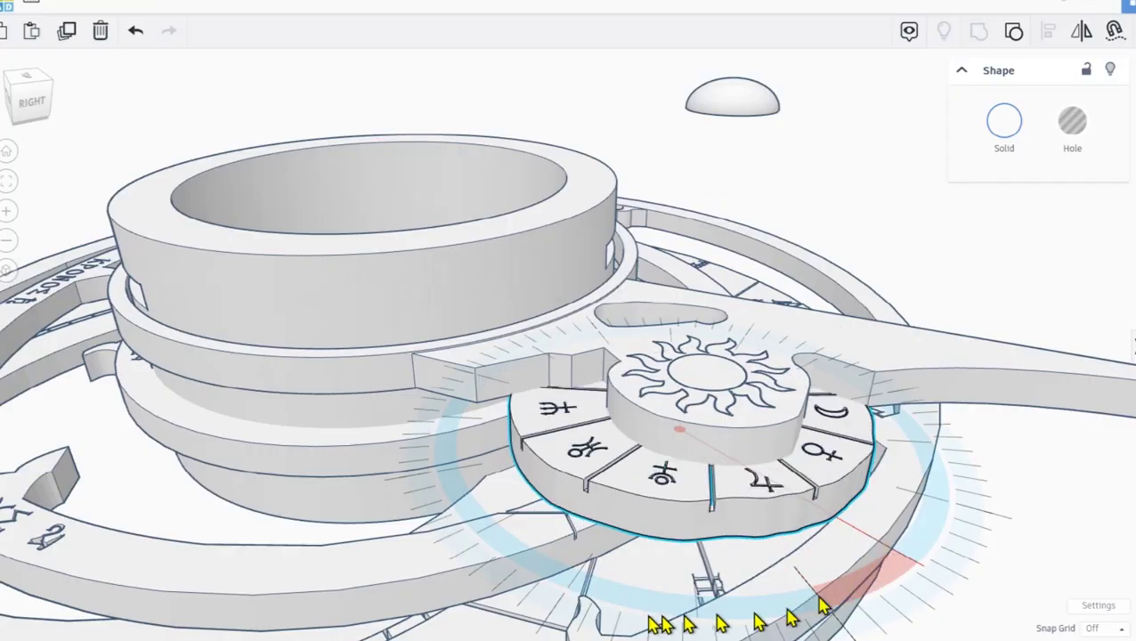
Rotate the planet-symbol disc back and forth beneath the sun disc, ending at a turn of about 51°
left_click_drag(860, 608, 1087, 523)
left_click_drag(1091, 427, 717, 580)
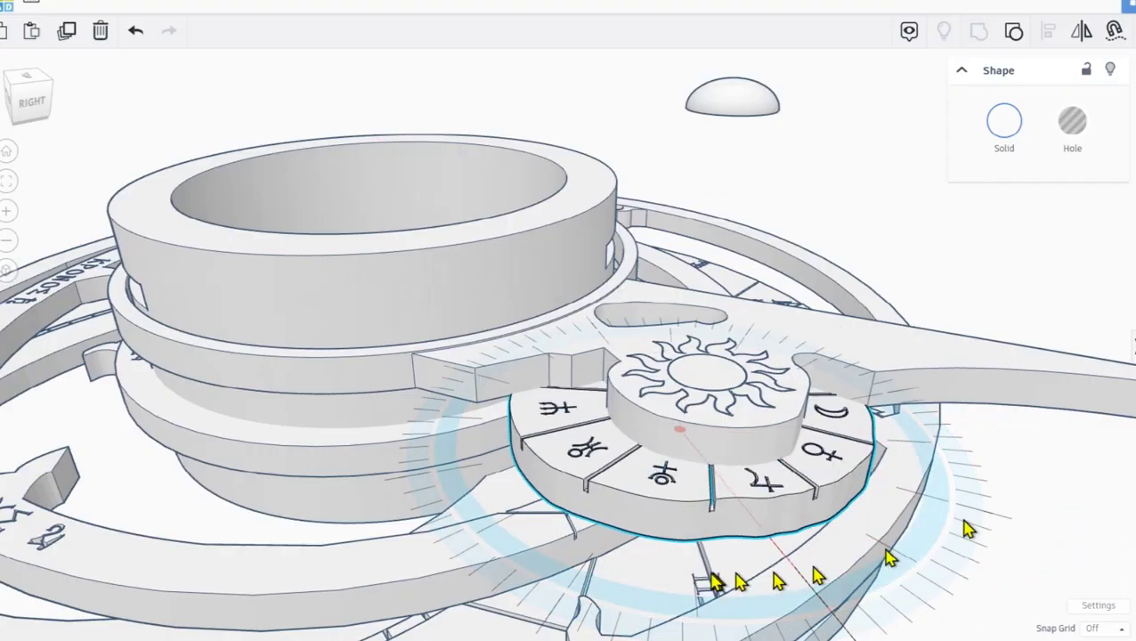
left_click_drag(908, 538, 1004, 483)
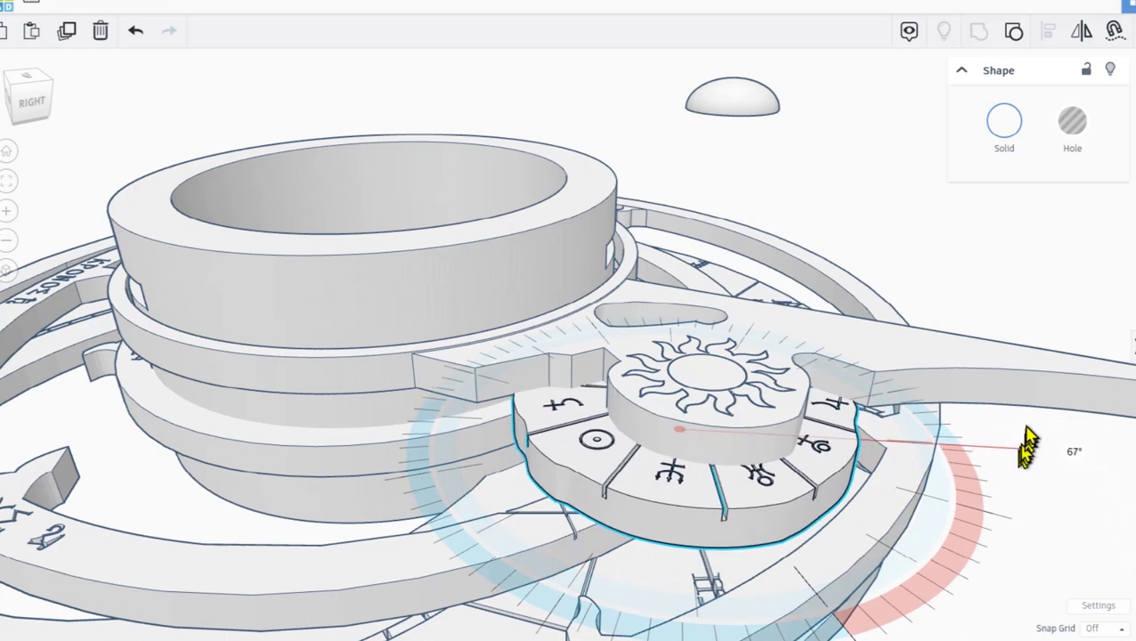
left_click_drag(1031, 420, 958, 496)
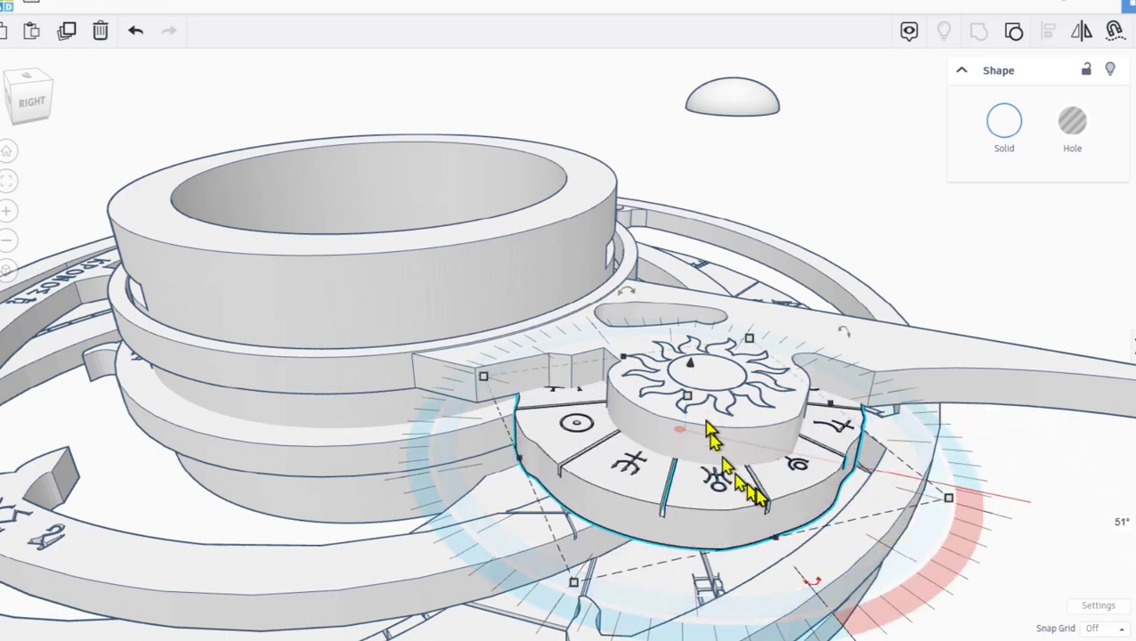
Raise the ring with the sun-disc arm clear above the hub, and lift the planet-symbol disc up towards it
left_click_drag(665, 455, 679, 485)
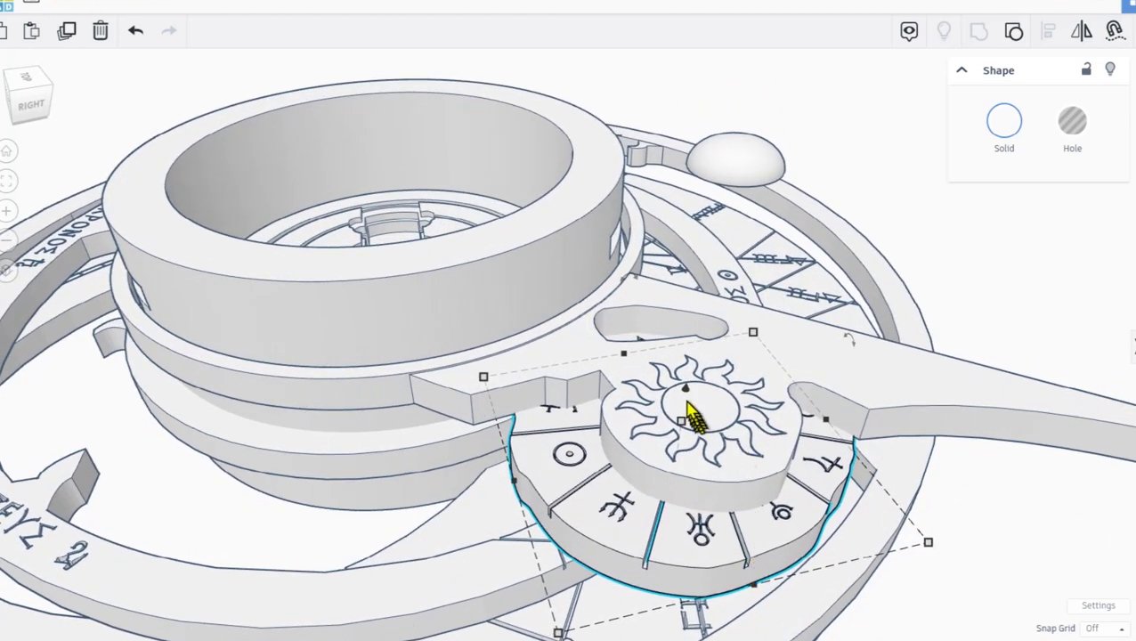
left_click_drag(686, 398, 689, 358)
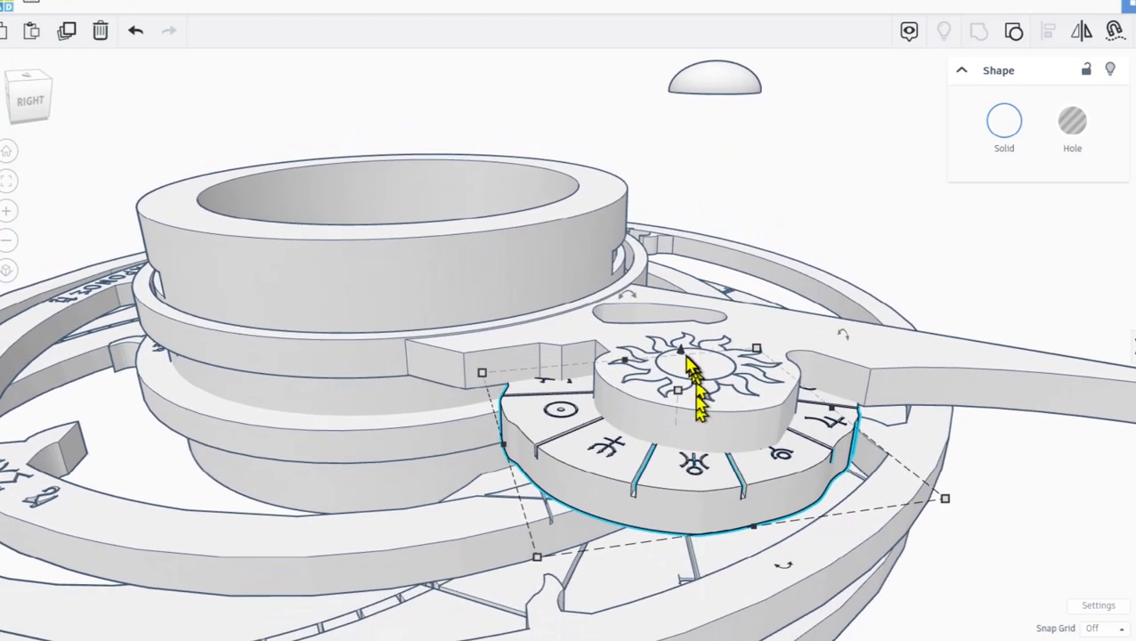
left_click(663, 392)
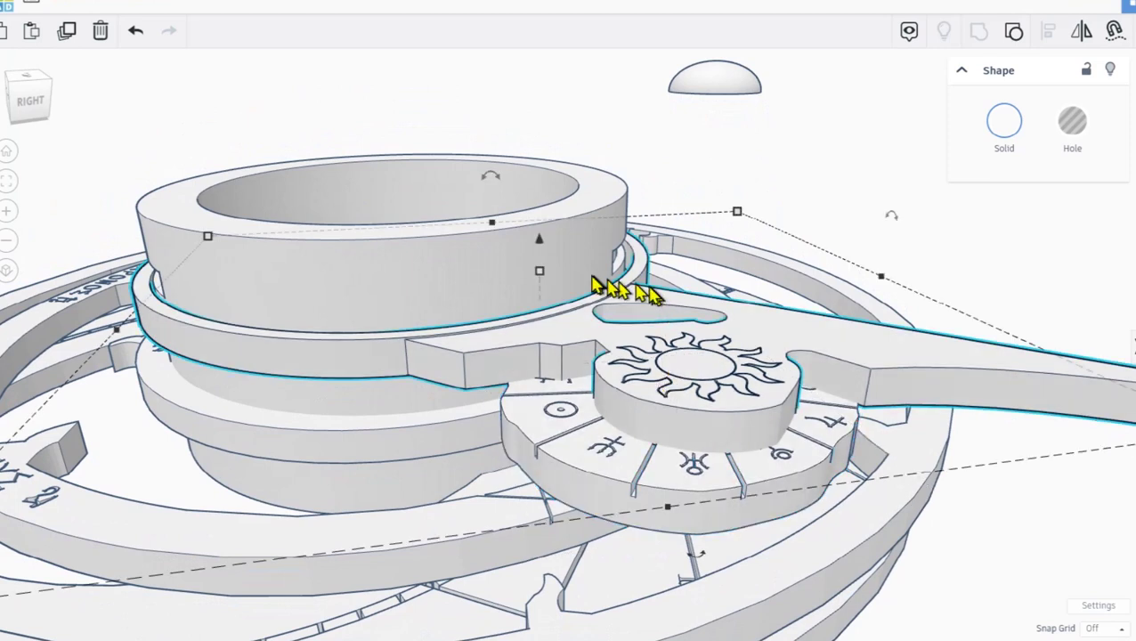
left_click_drag(514, 178, 503, 64)
left_click(643, 389)
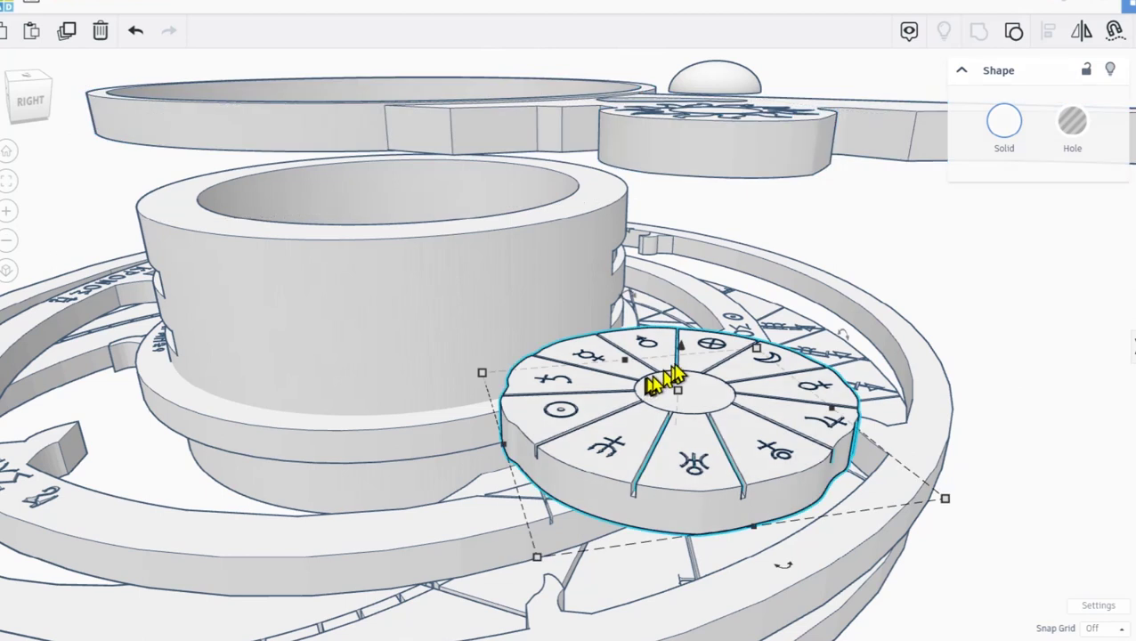
left_click_drag(681, 349, 666, 176)
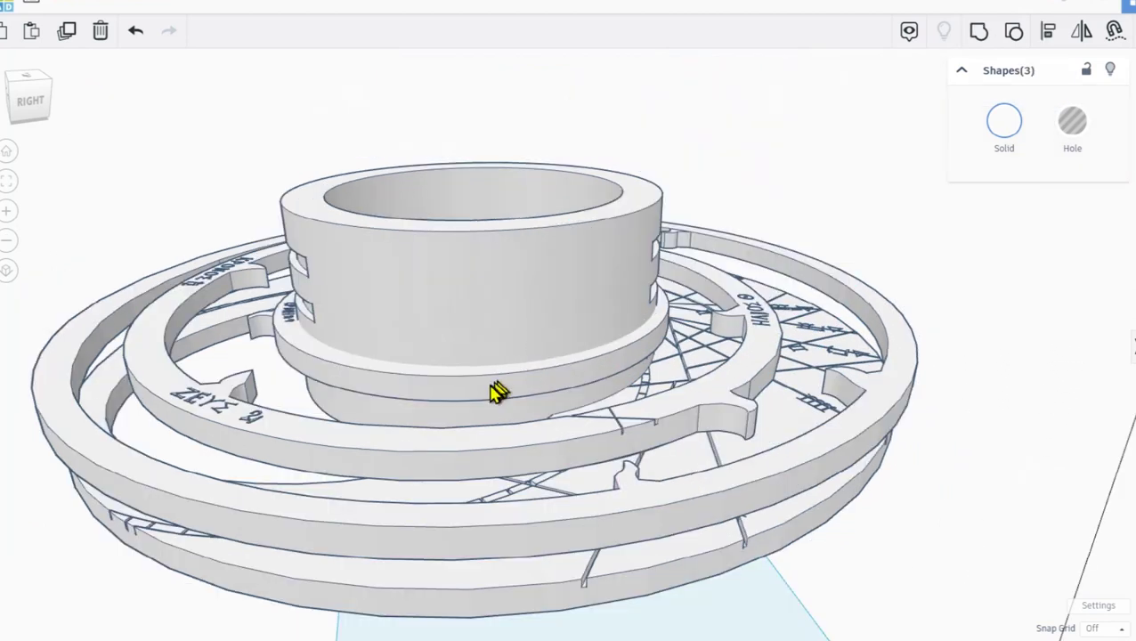
Examine how the nested planet-name rings sit around the slotted hub above the star-map base, from beneath, close up and from the front
left_click(501, 388)
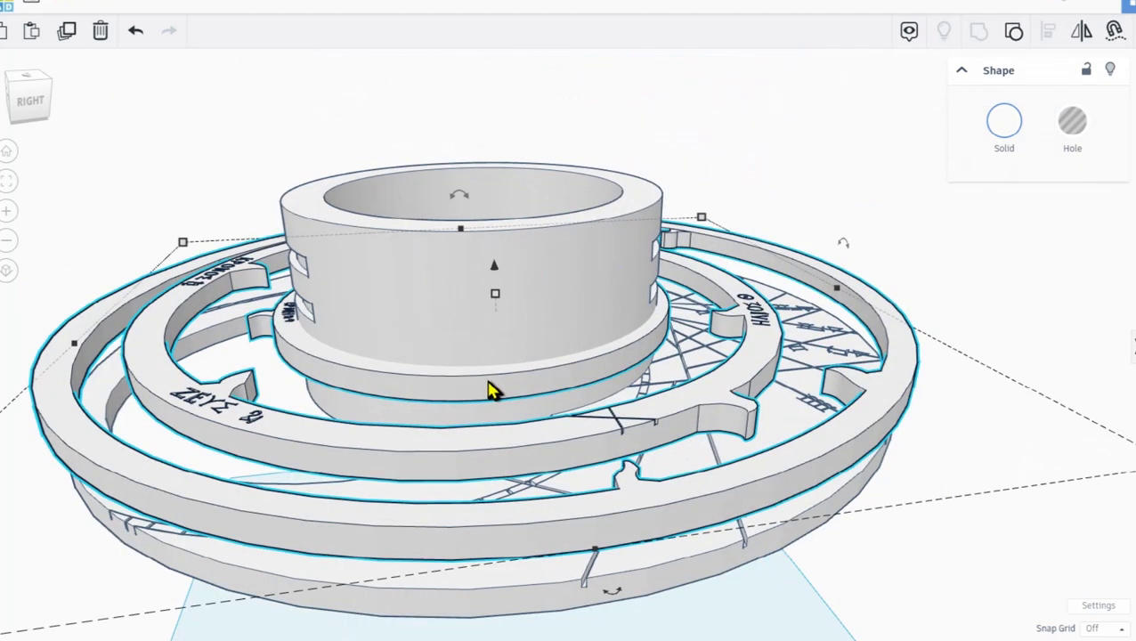
left_click_drag(489, 383, 535, 378)
left_click_drag(465, 380, 425, 328)
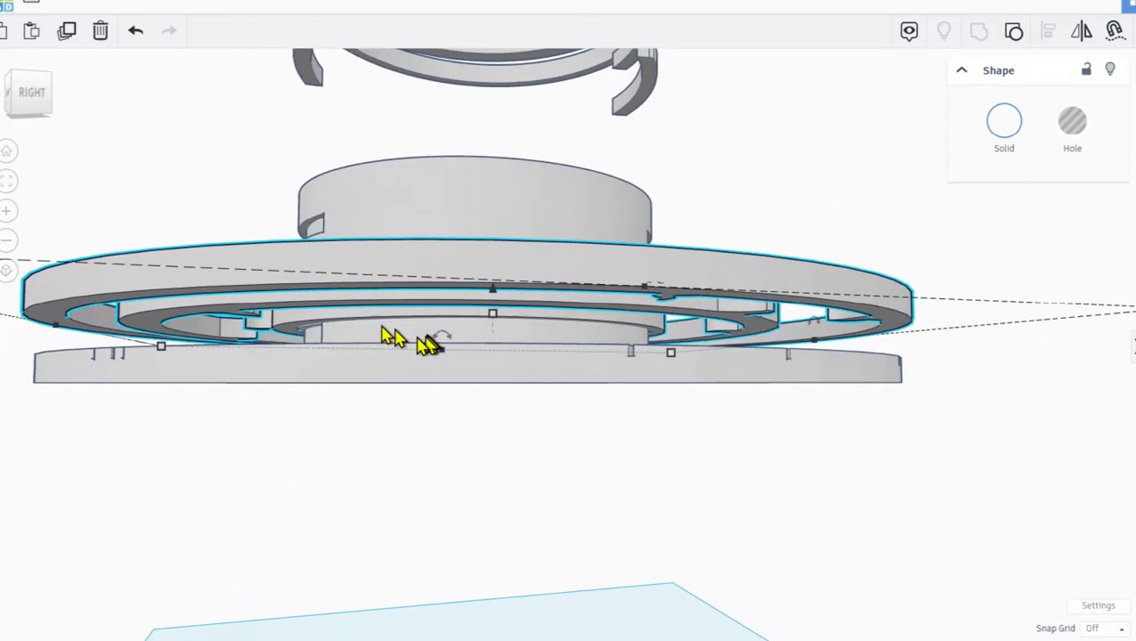
scroll(373, 334, "up", 5)
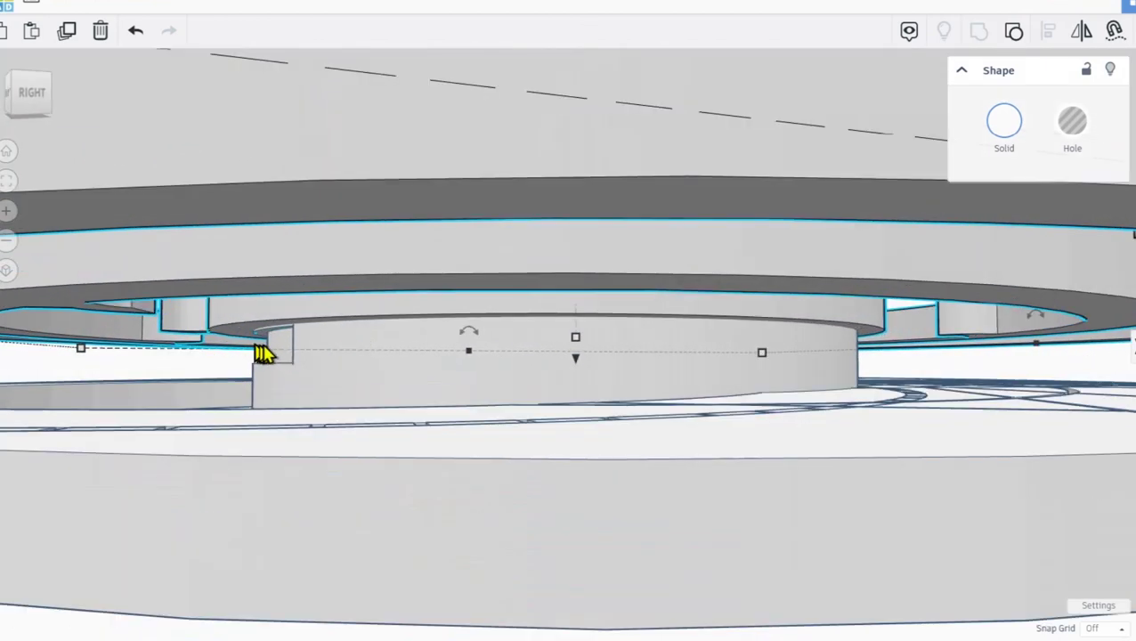
left_click_drag(264, 347, 296, 347)
left_click_drag(488, 346, 755, 430)
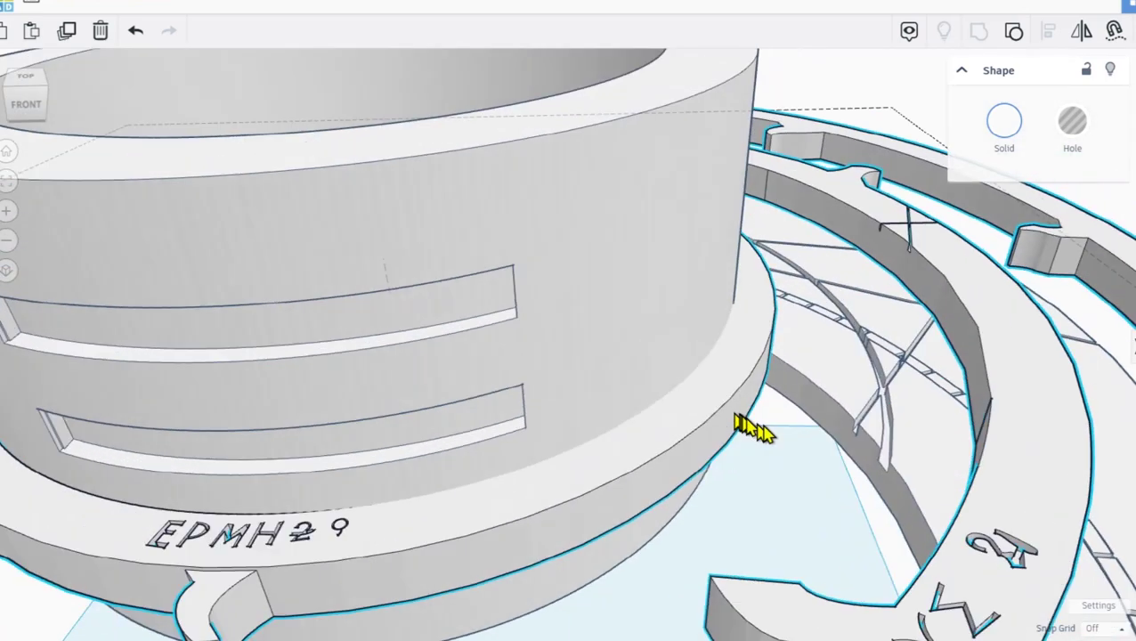
scroll(755, 430, "down", 10)
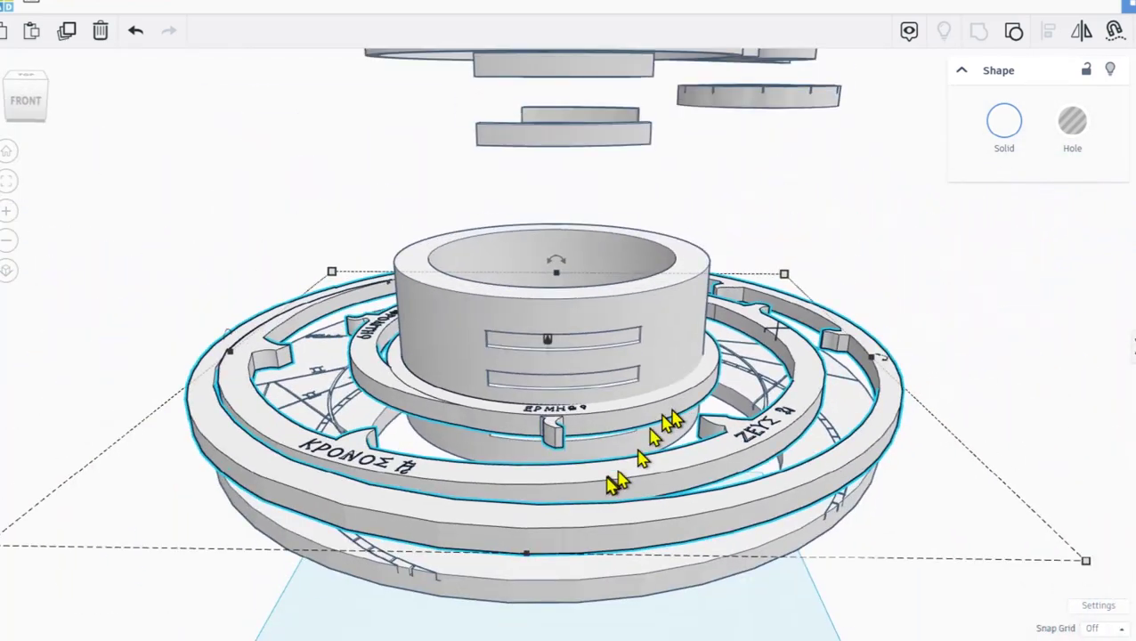
left_click_drag(614, 481, 501, 492)
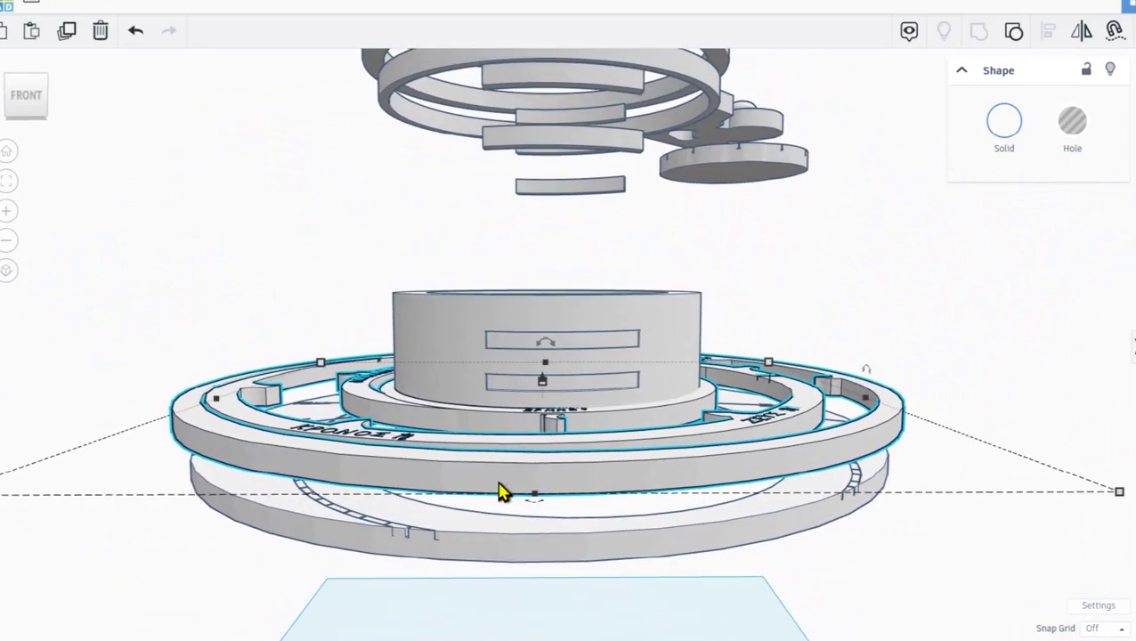
scroll(501, 492, "up", 8)
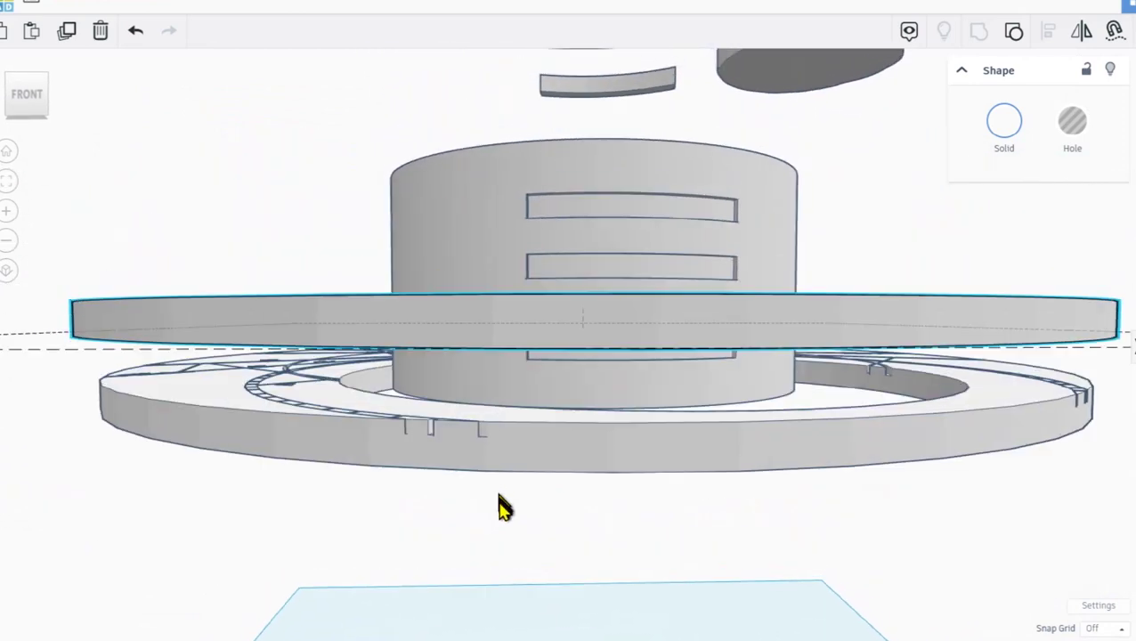
Raise the nested planet-name rings clear of the hub, and slide the slotted hub with its star-map base out sideways from under them
left_click_drag(500, 508, 525, 301)
left_click_drag(519, 323, 510, 335)
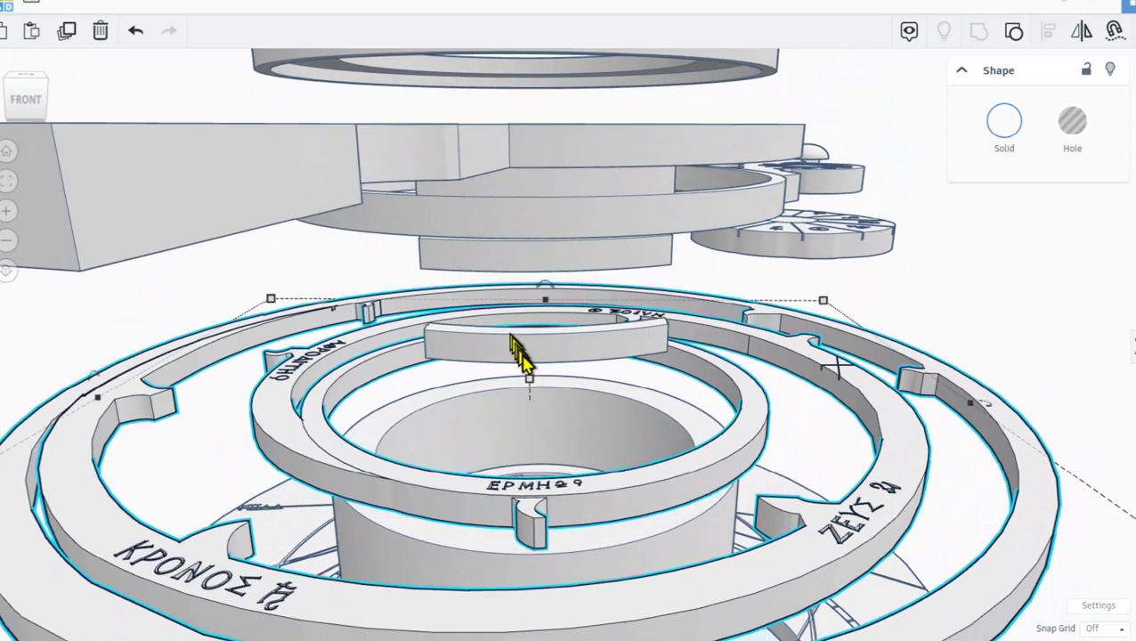
scroll(528, 372, "down", 5)
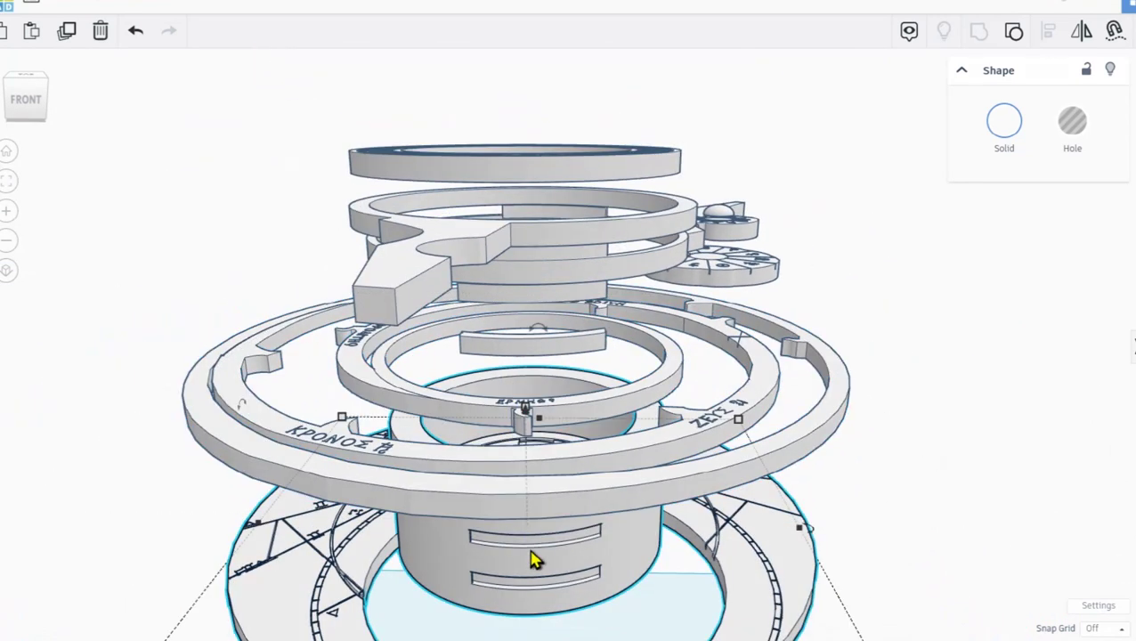
left_click_drag(230, 384, 100, 389)
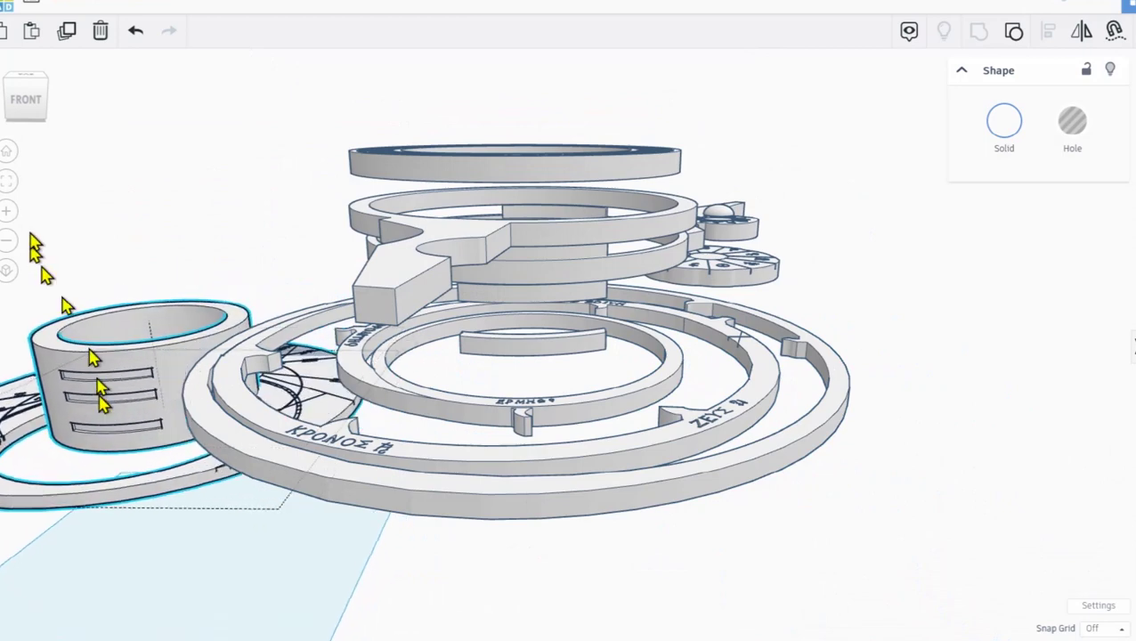
left_click(9, 181)
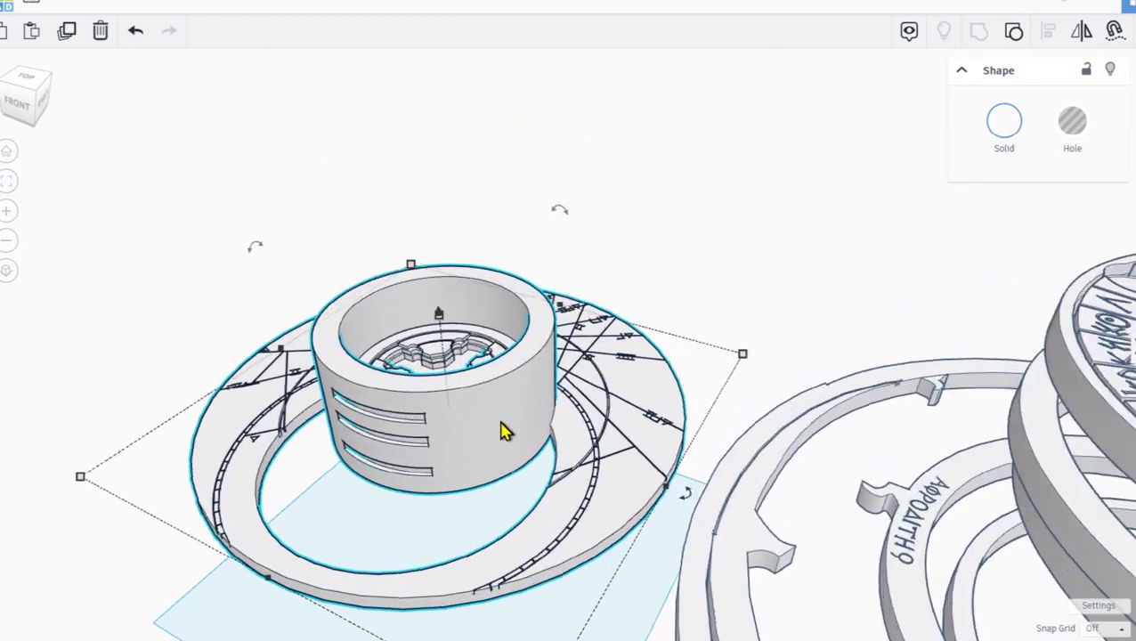
Examine the hub's three rows of retaining slots, its inner recess and the star-map base from several angles
left_click_drag(449, 422, 609, 429)
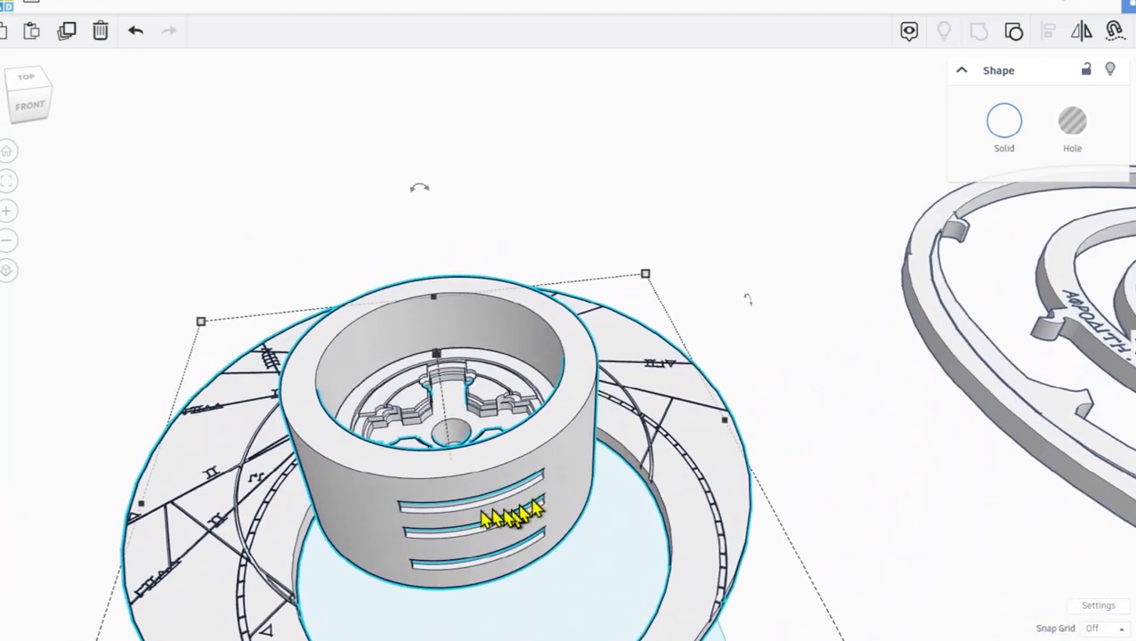
left_click_drag(485, 517, 334, 518)
left_click_drag(372, 456, 488, 485)
scroll(489, 476, "down", 5)
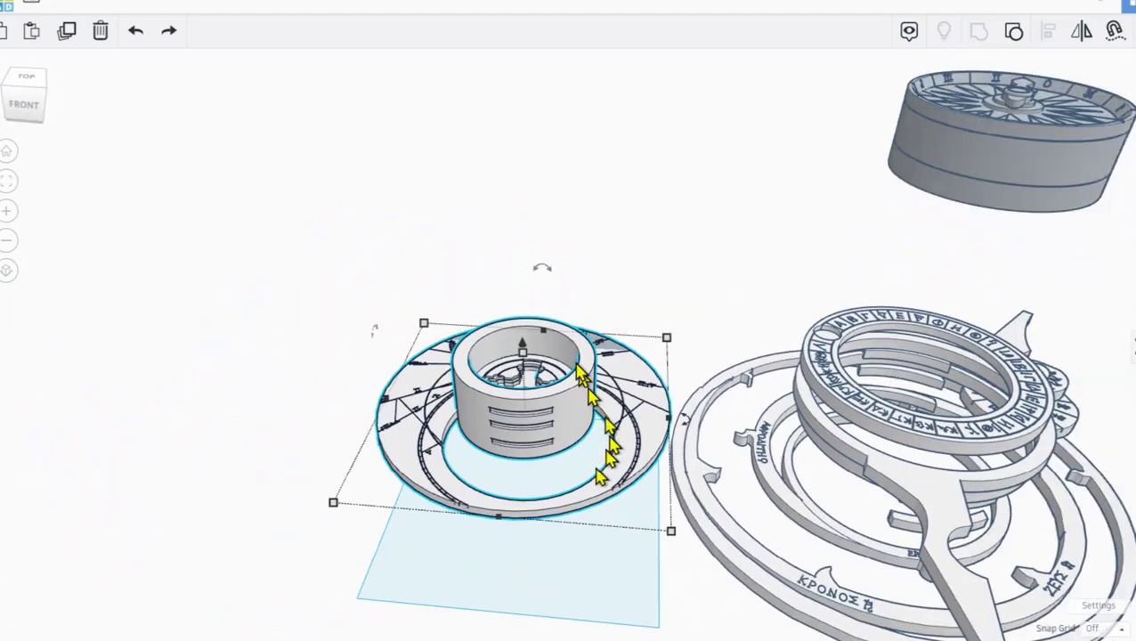
scroll(453, 283, "down", 5)
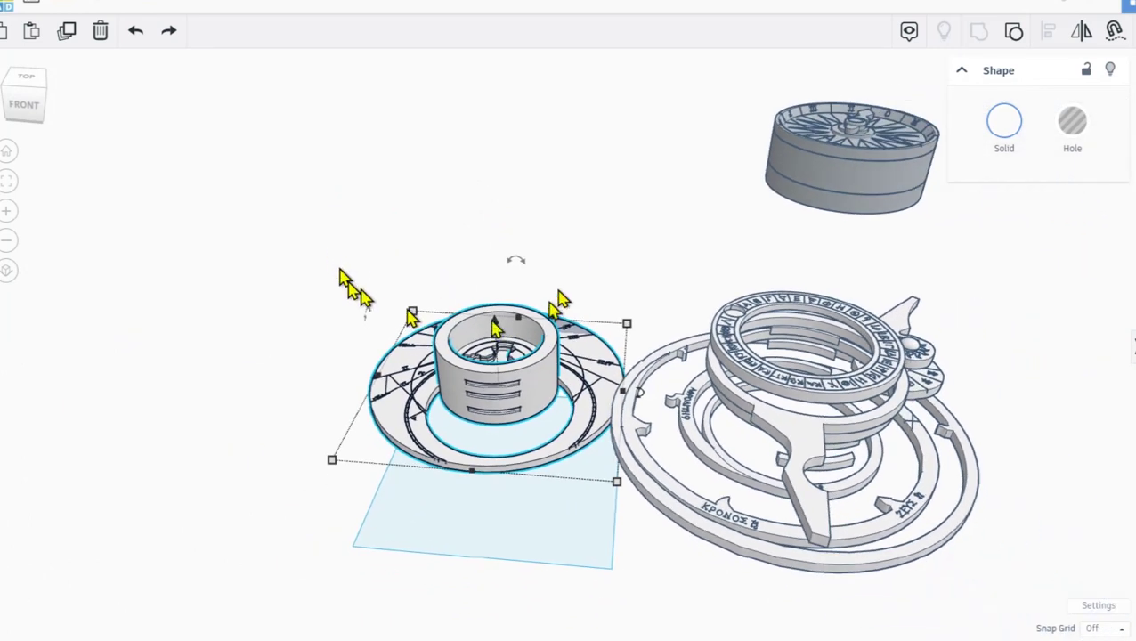
Undo the moves of the hub, planet-name rings, planet-symbol disc, sun-disc arm and retaining clips to put the parts back together
left_click_drag(745, 497, 790, 454)
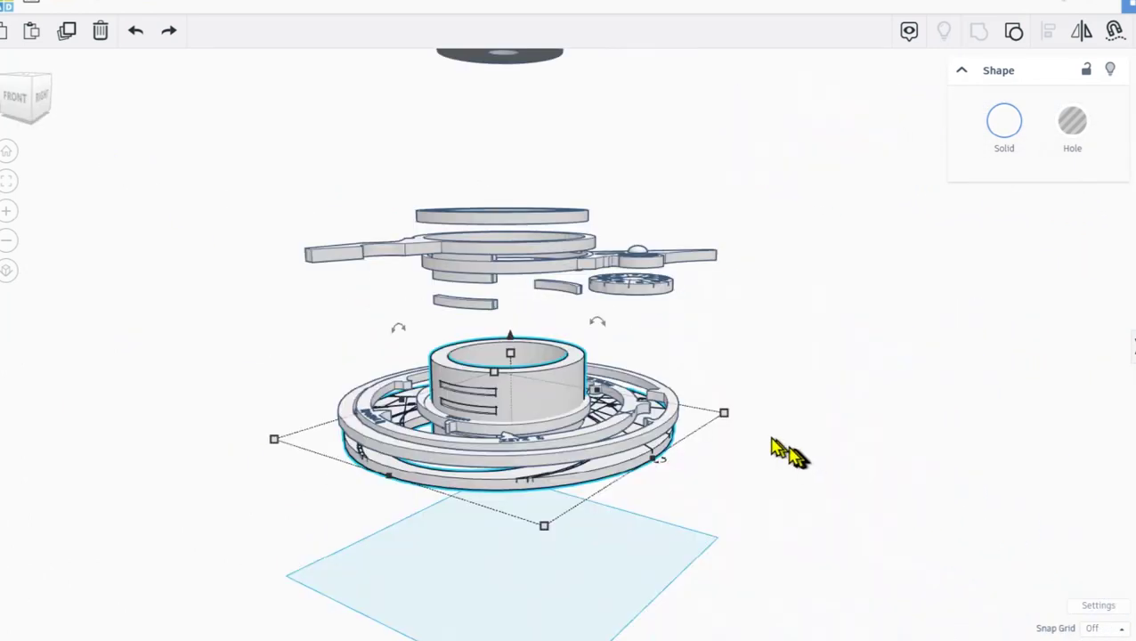
key("ctrl+z")
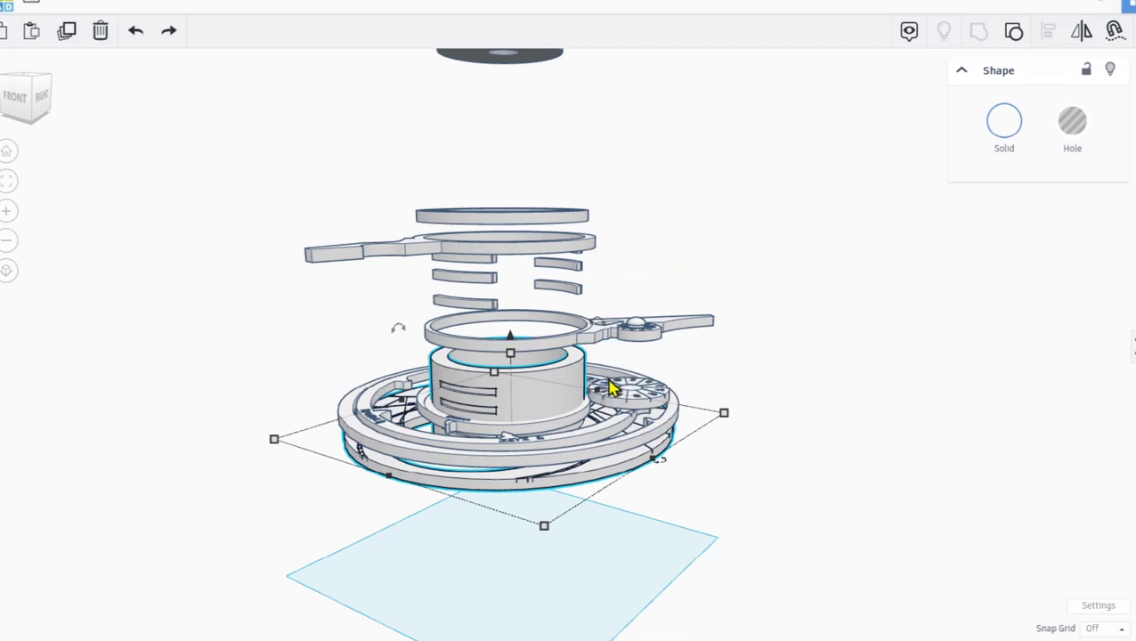
scroll(648, 397, "up", 1)
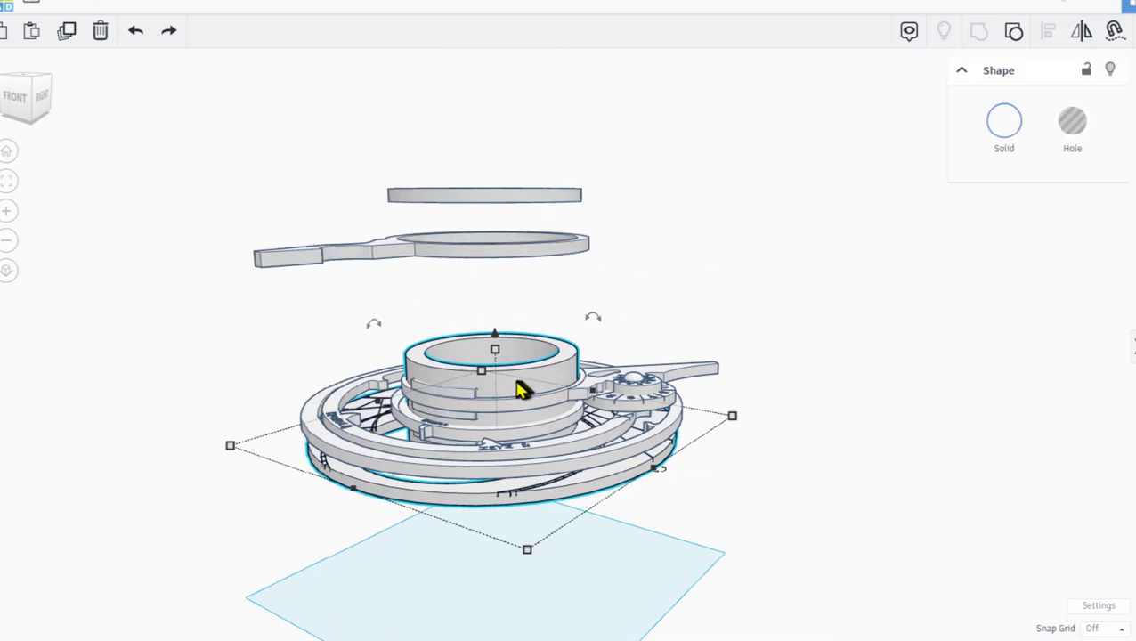
scroll(516, 393, "up", 3)
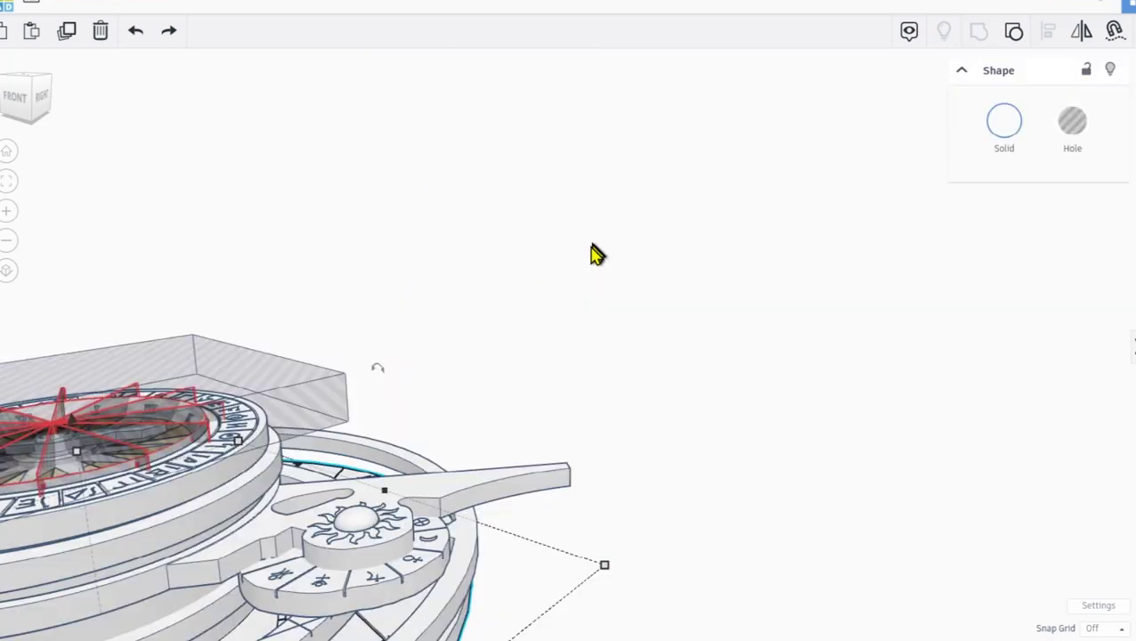
Undo the remaining changes around the compass dial, and select all the parts of the reassembled model together
left_click_drag(574, 287, 566, 309)
scroll(566, 310, "down", 5)
left_click(392, 466)
scroll(414, 467, "up", 2)
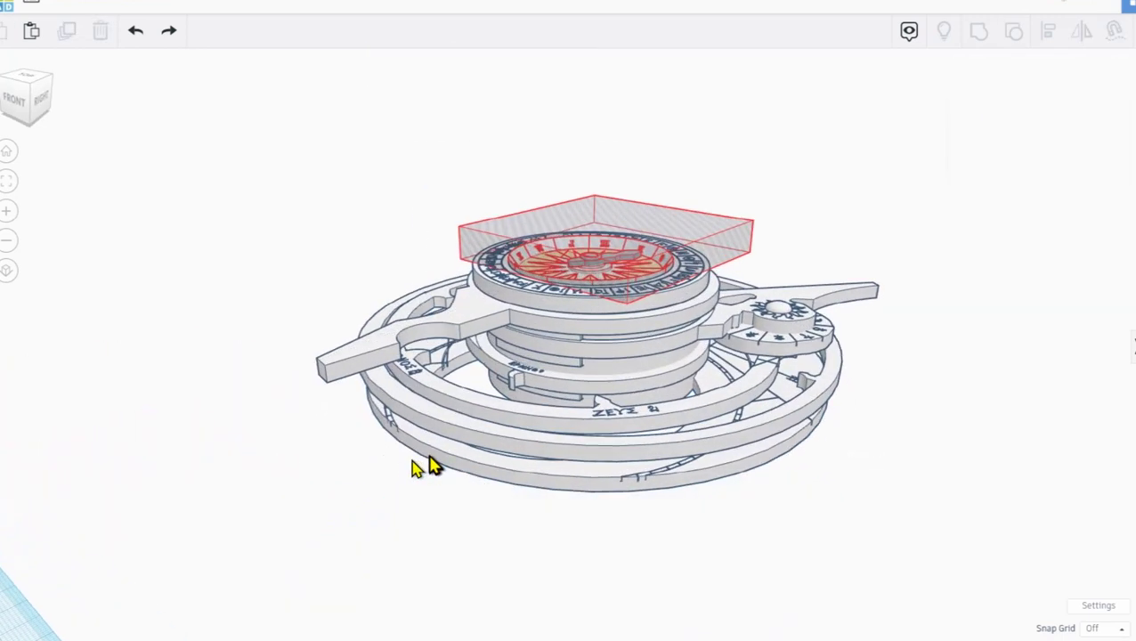
scroll(414, 469, "up", 2)
scroll(399, 453, "down", 4)
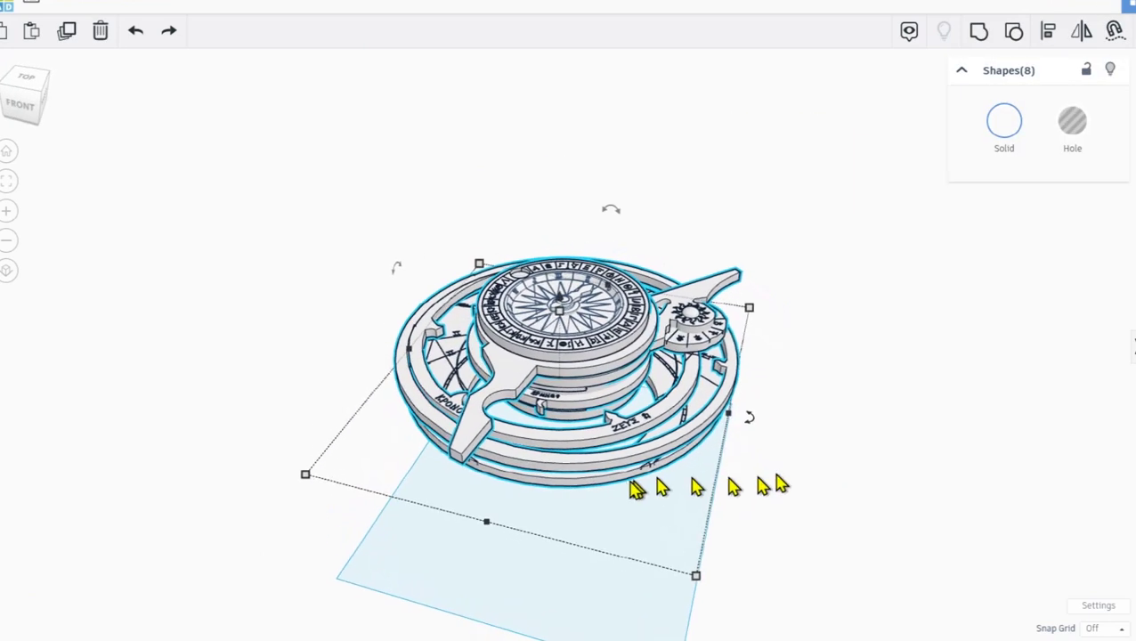
Examine the raised compass drum, its needle recess and the rows of retaining tabs beneath it from several sides
left_click_drag(755, 468, 783, 465)
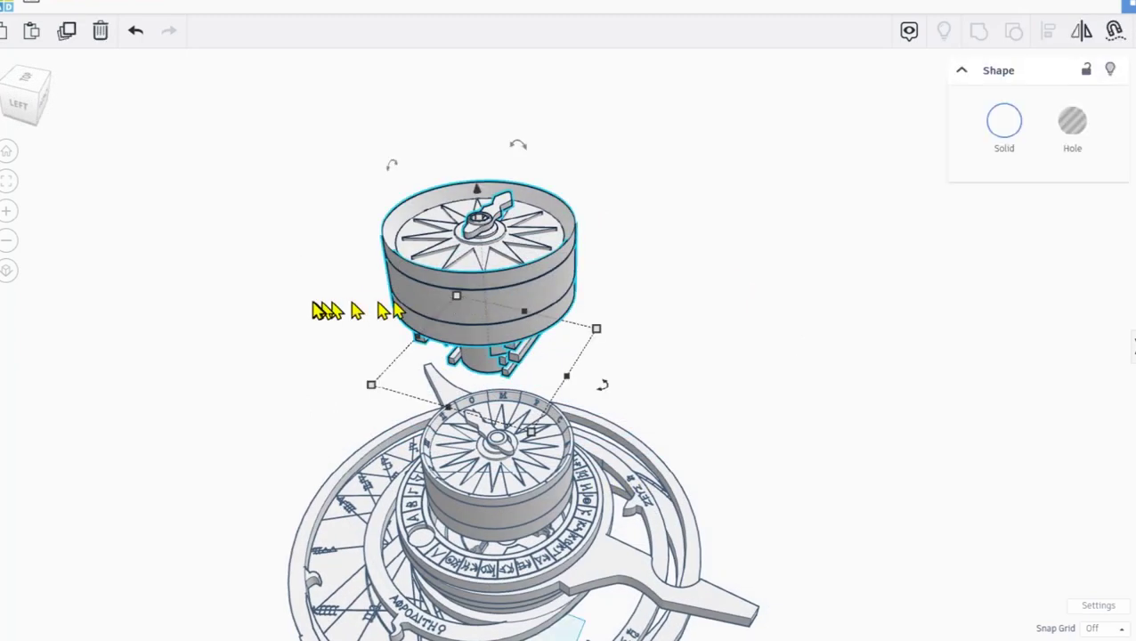
left_click_drag(313, 304, 459, 194)
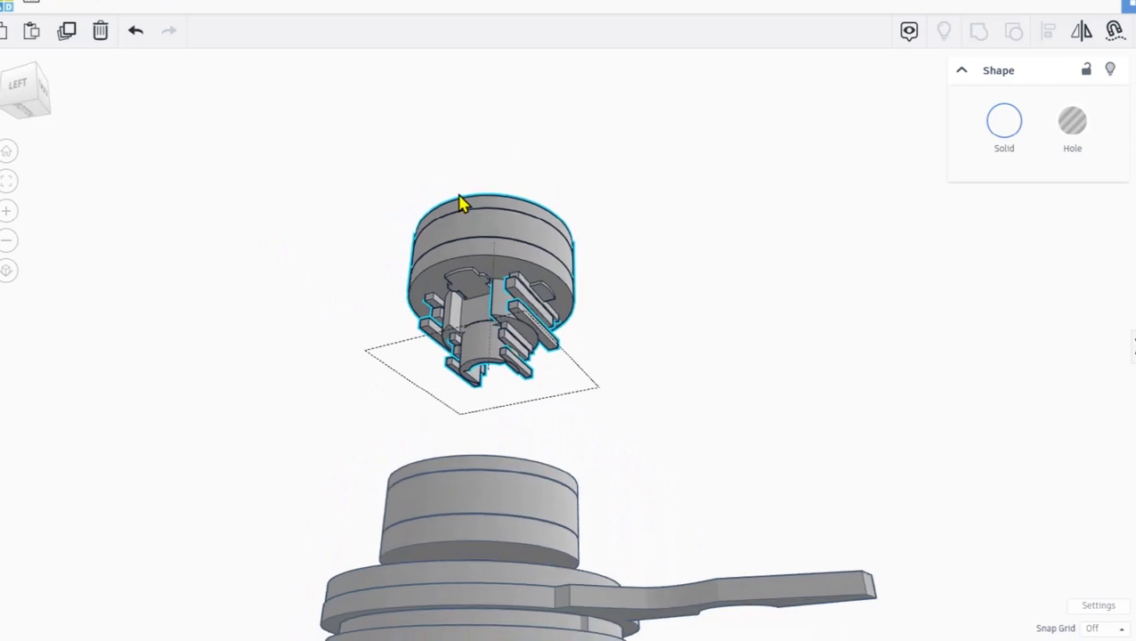
left_click_drag(544, 258, 425, 265)
scroll(531, 342, "up", 3)
left_click_drag(544, 334, 295, 351)
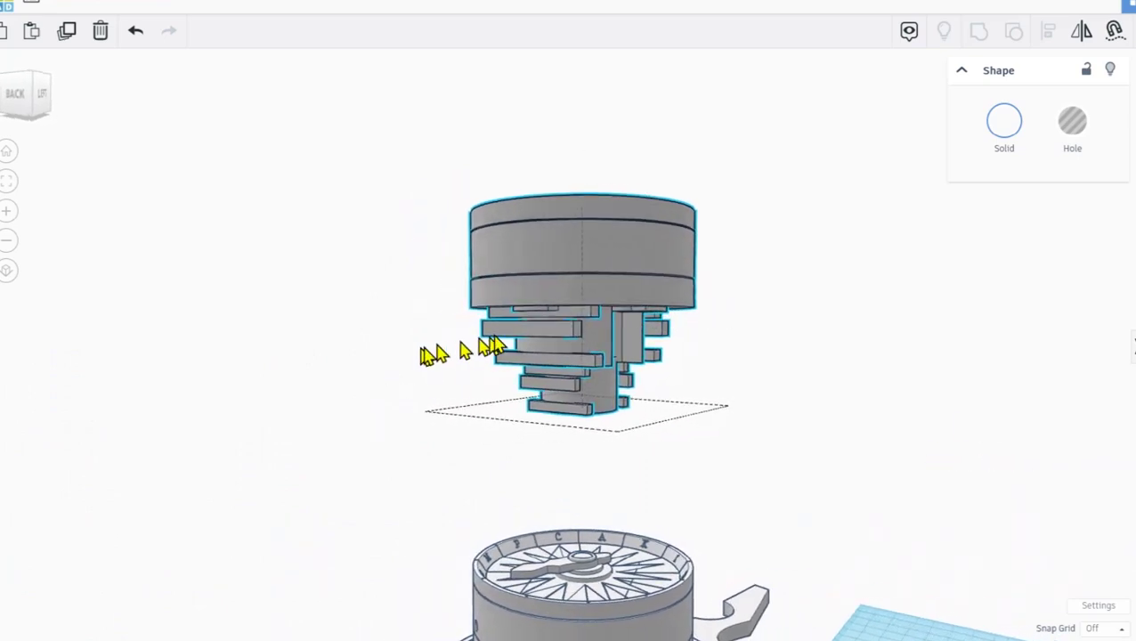
left_click_drag(581, 328, 267, 350)
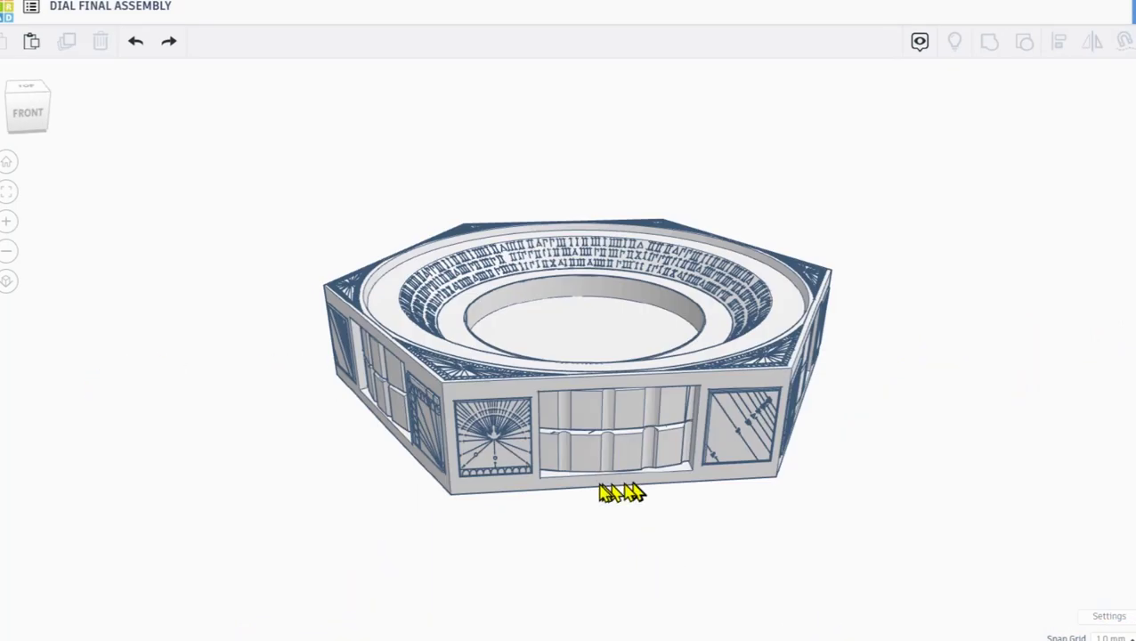
Turn the hexagonal case about its vertical axis to show its sundial faces, and return it to its starting orientation
left_click_drag(600, 484, 478, 493)
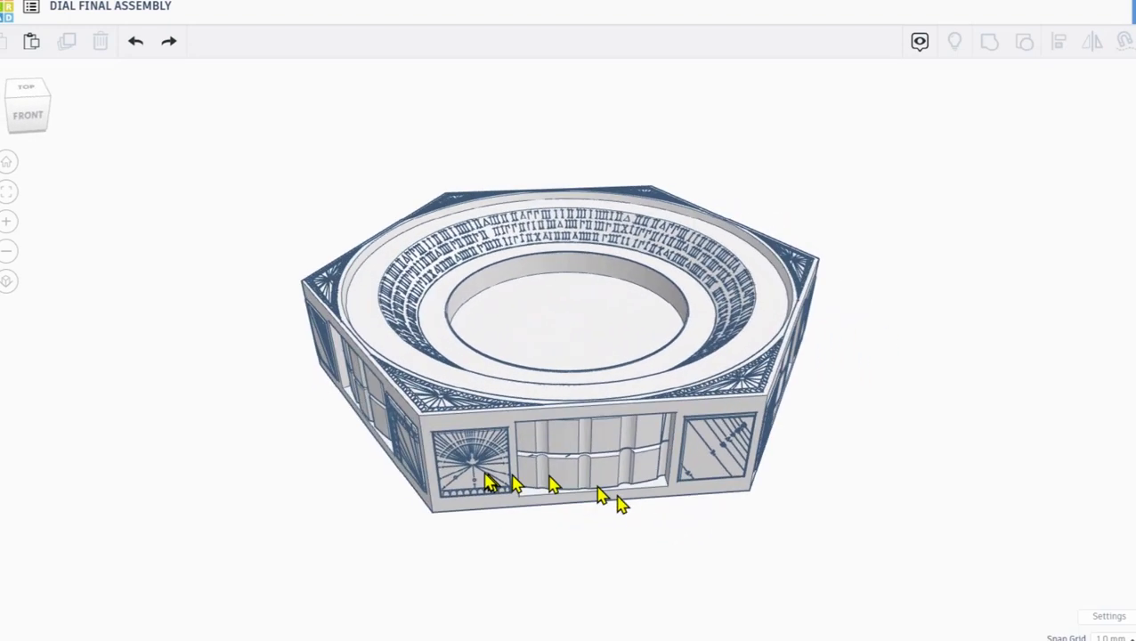
left_click(486, 481)
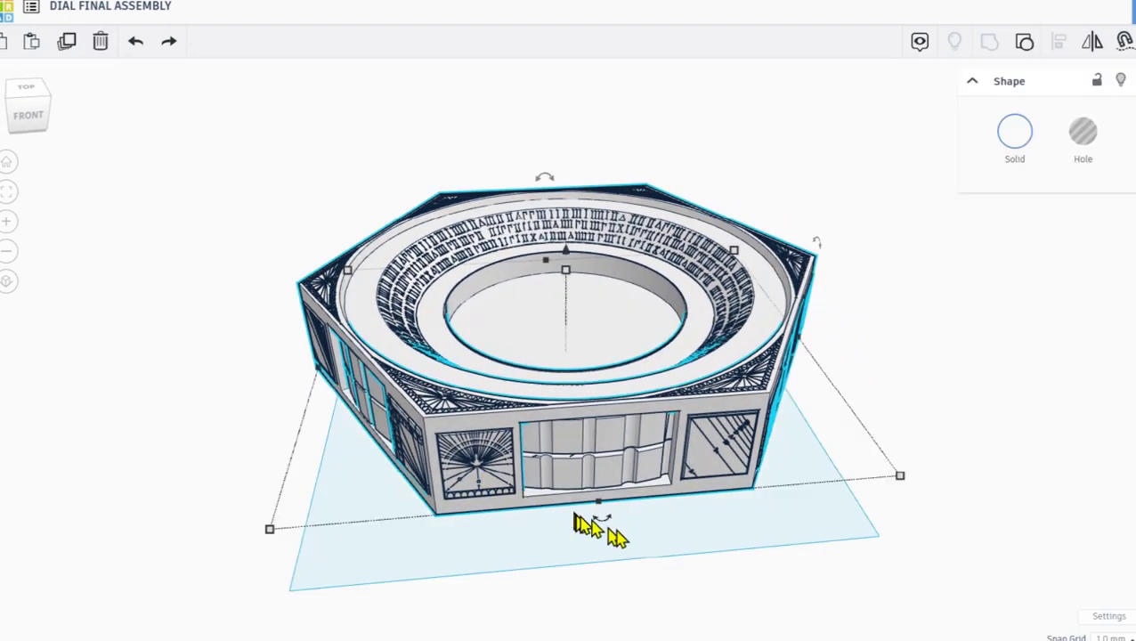
mouse_move(602, 520)
left_click_drag(589, 529, 442, 255)
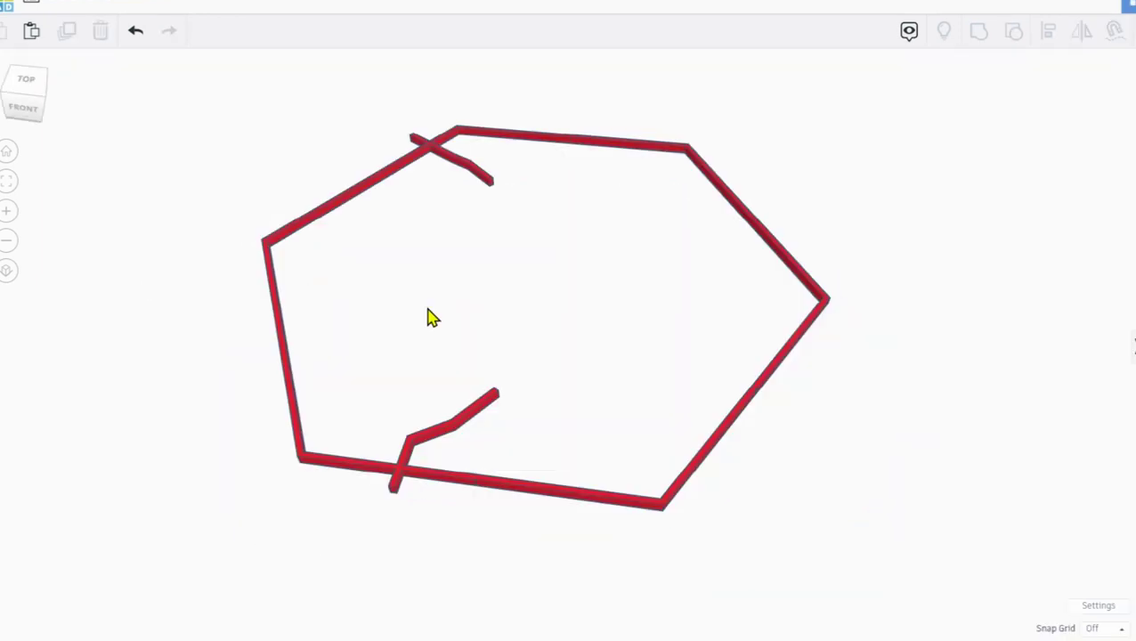
left_click_drag(429, 317, 430, 290)
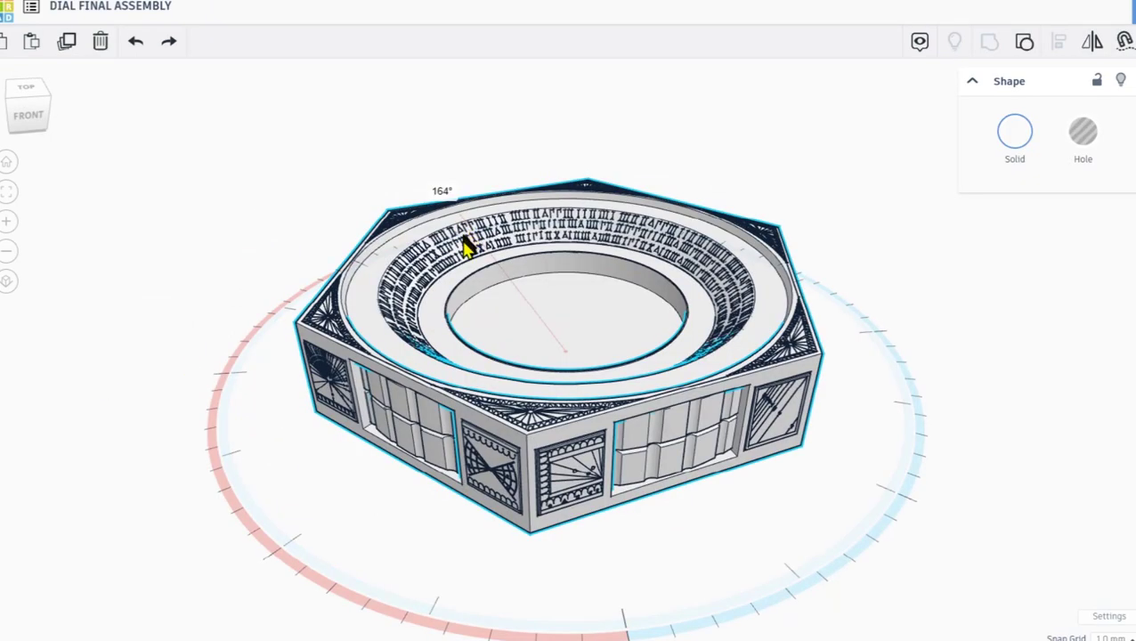
left_click_drag(465, 248, 503, 320)
Lower the red hexagonal pointer frame 226 mm onto the top rim of the case
scroll(510, 313, "down", 1)
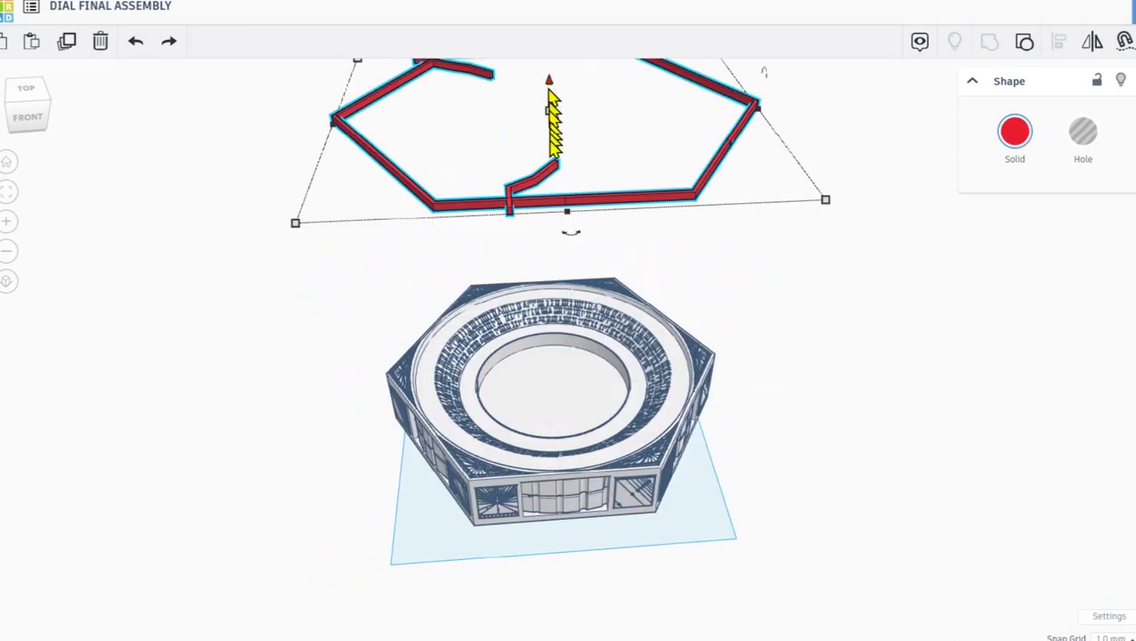
left_click_drag(551, 93, 505, 331)
scroll(507, 325, "up", 5)
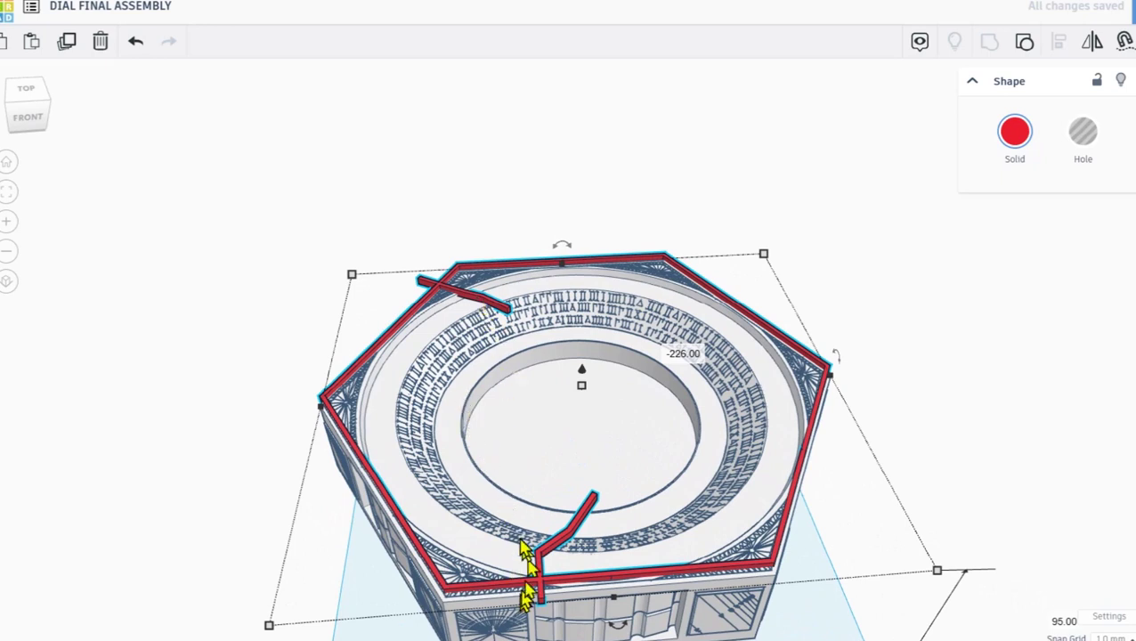
Examine how the red frame sits on the case rim and how its two bent pointers reach over the inscribed rows
left_click_drag(502, 526, 483, 451)
left_click_drag(529, 488, 525, 483)
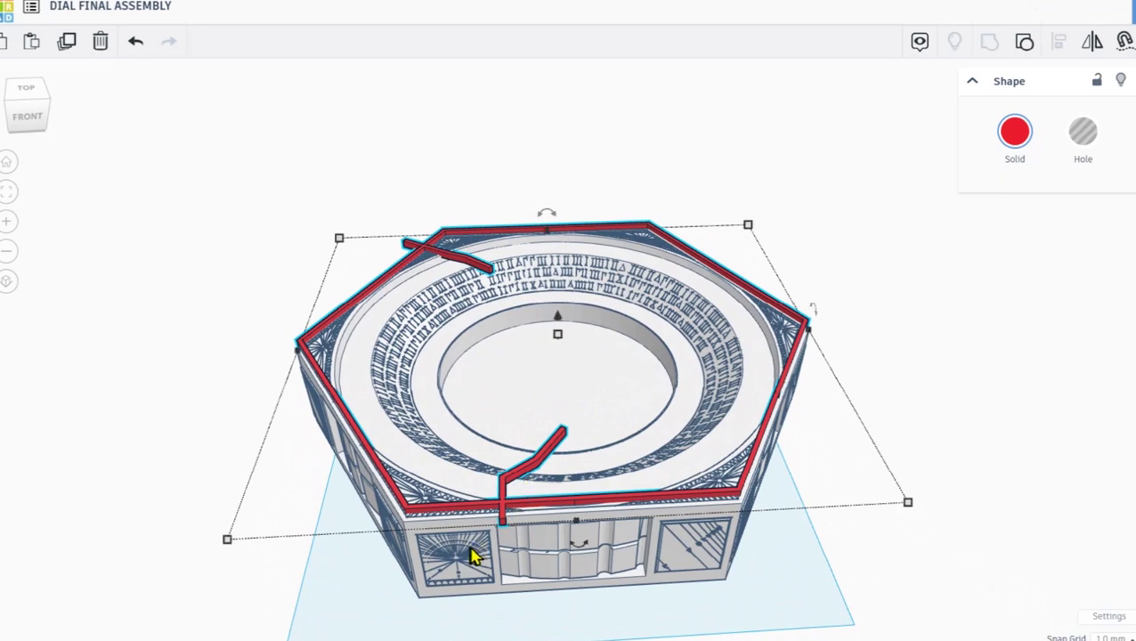
scroll(472, 555, "up", 4)
scroll(476, 559, "up", 2)
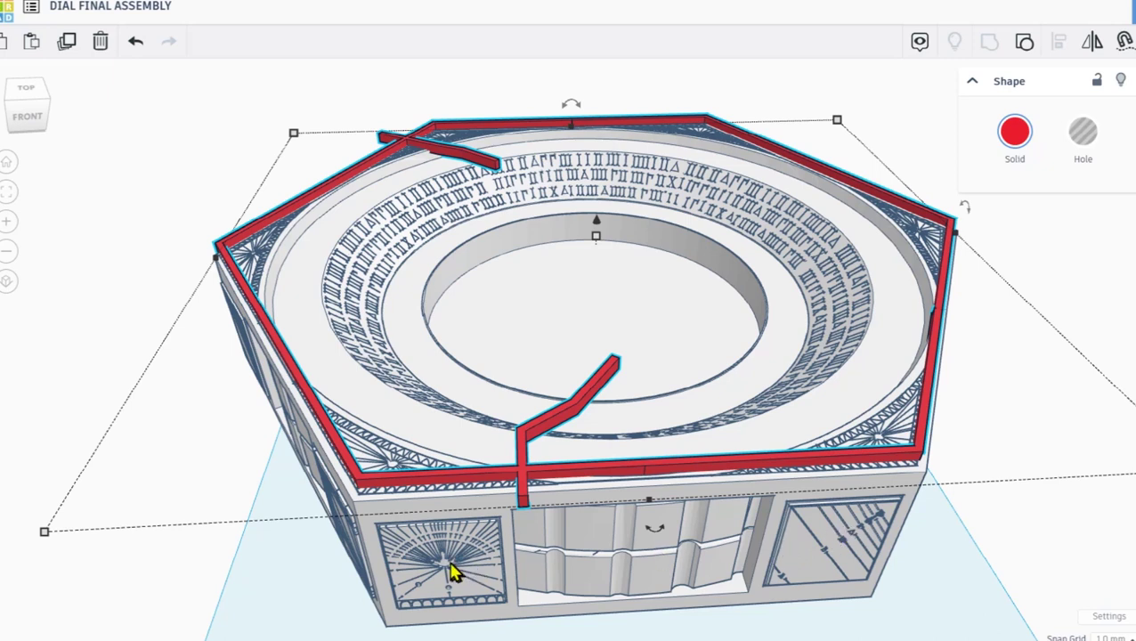
scroll(448, 570, "up", 2)
scroll(450, 569, "down", 4)
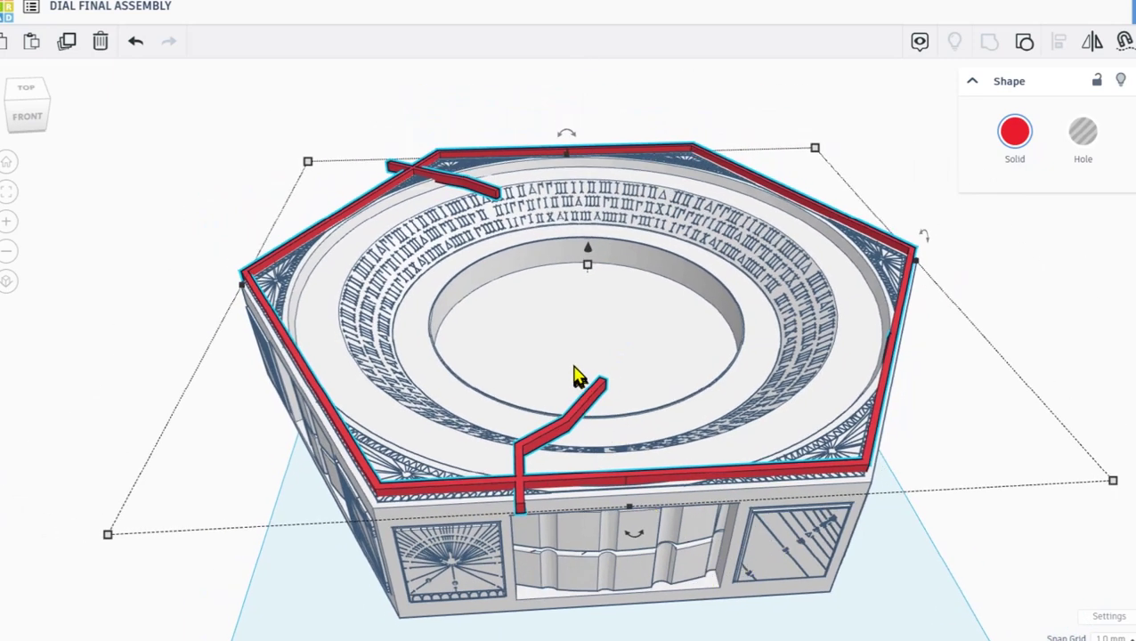
left_click_drag(562, 380, 557, 389)
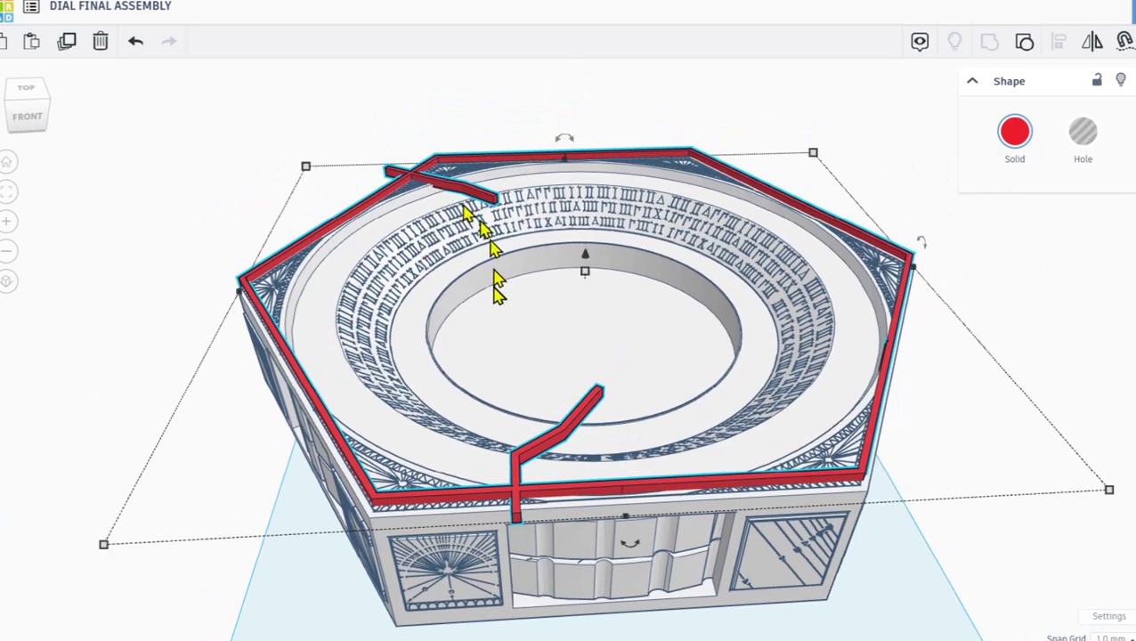
scroll(495, 286, "down", 1)
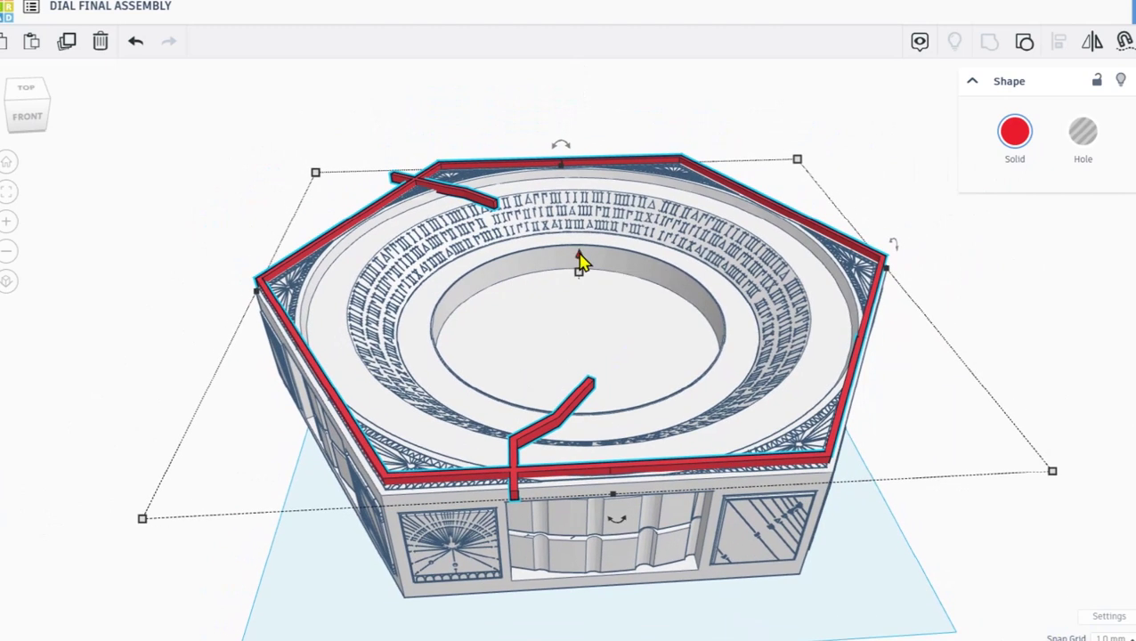
Raise the red pointer frame well clear of the case, and select the hexagonal case
left_click_drag(579, 261, 487, 0)
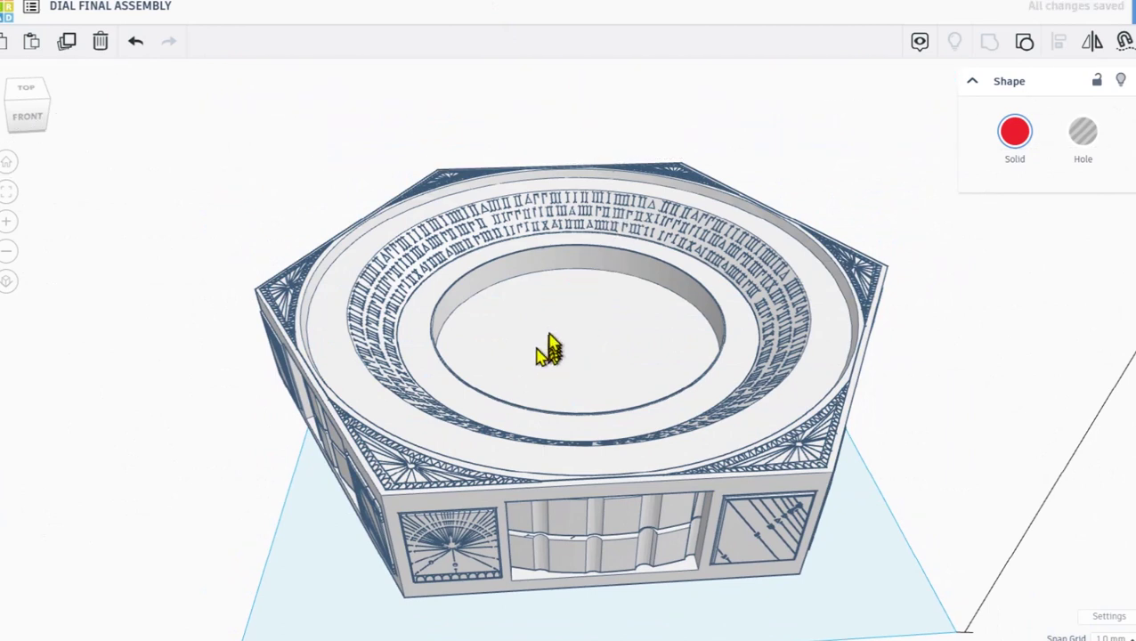
left_click_drag(527, 289, 519, 265)
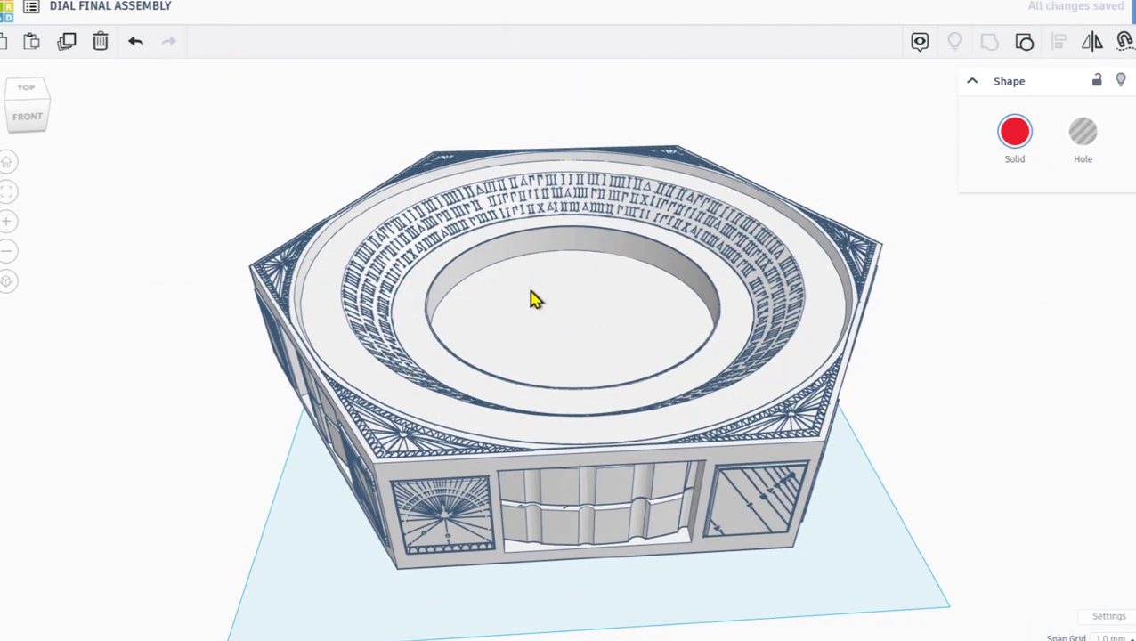
left_click(529, 300)
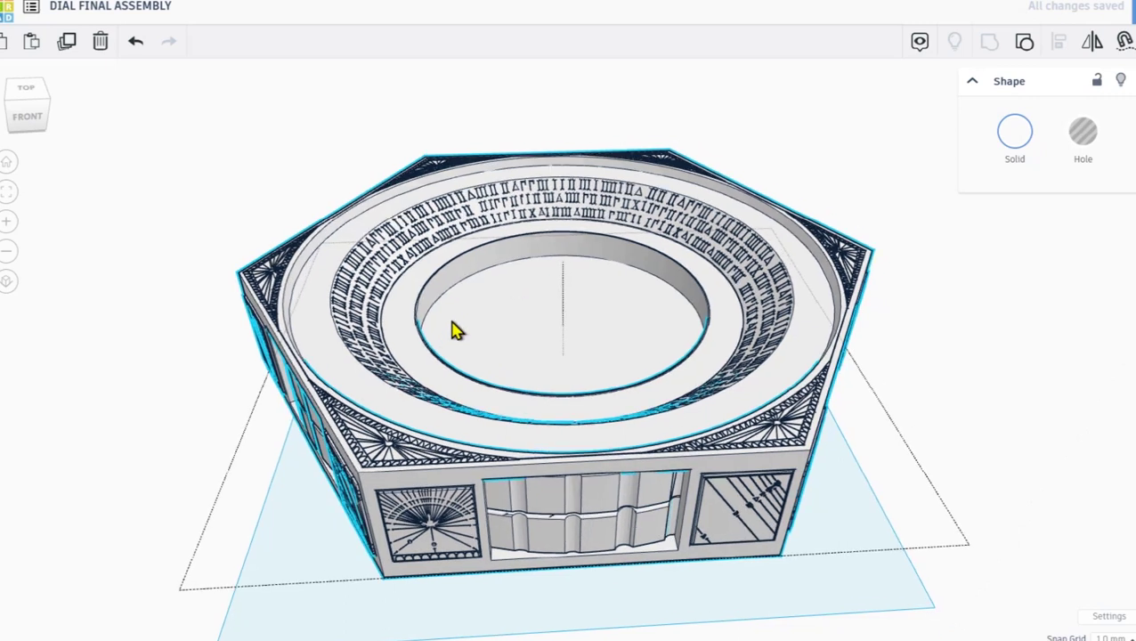
Examine the concentric rows of inscribed characters on the sloping inner ring of the case
scroll(277, 298, "up", 3)
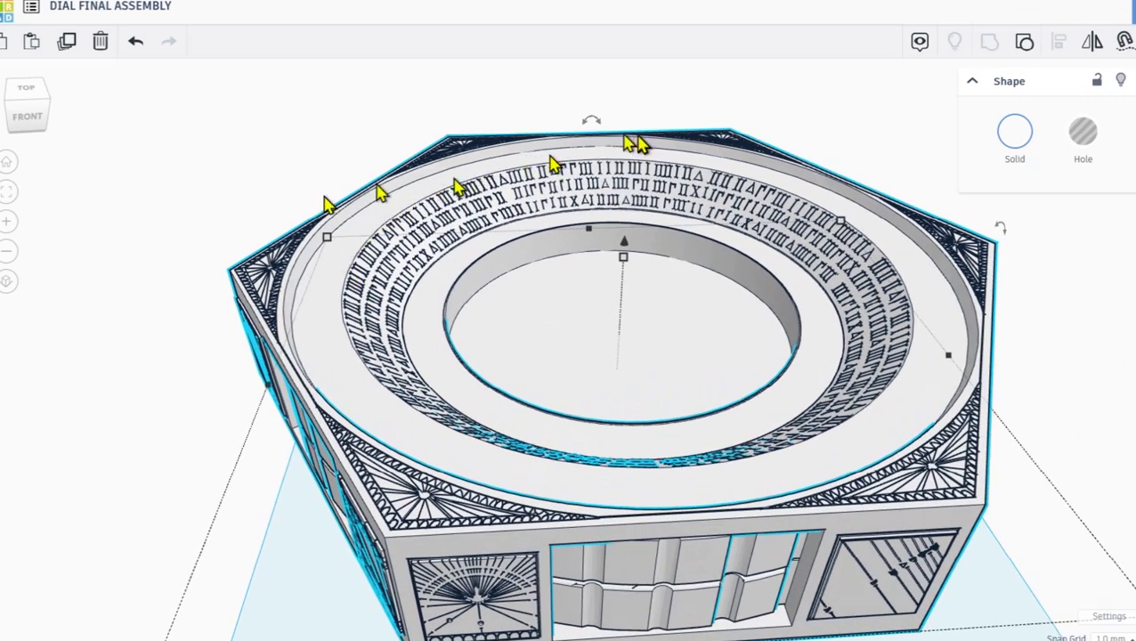
scroll(535, 469, "down", 1)
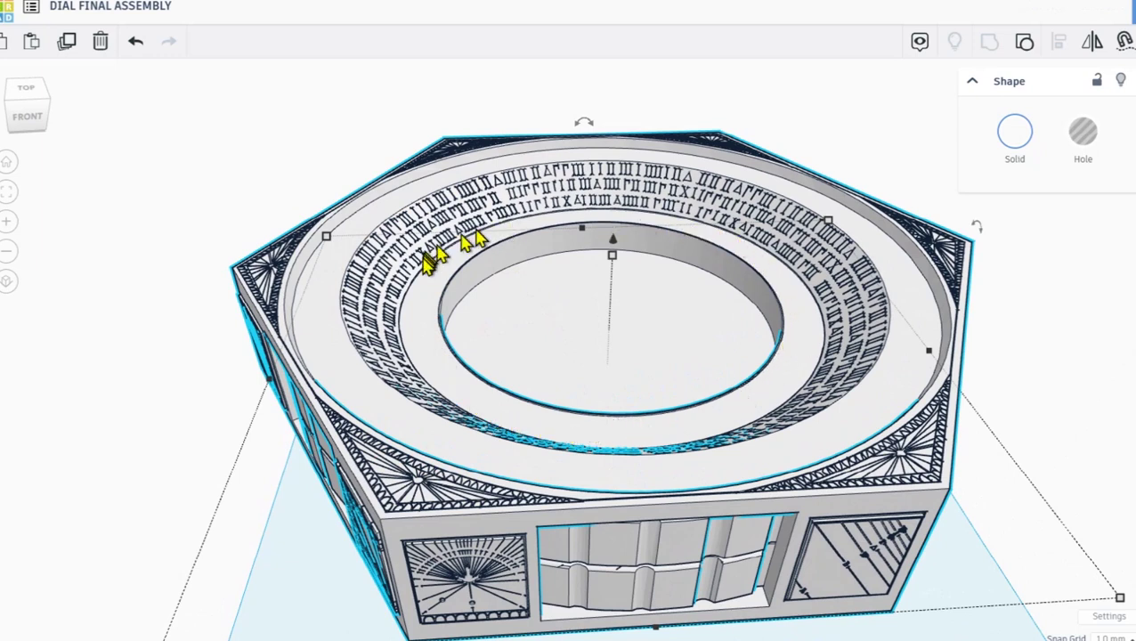
scroll(806, 321, "up", 2)
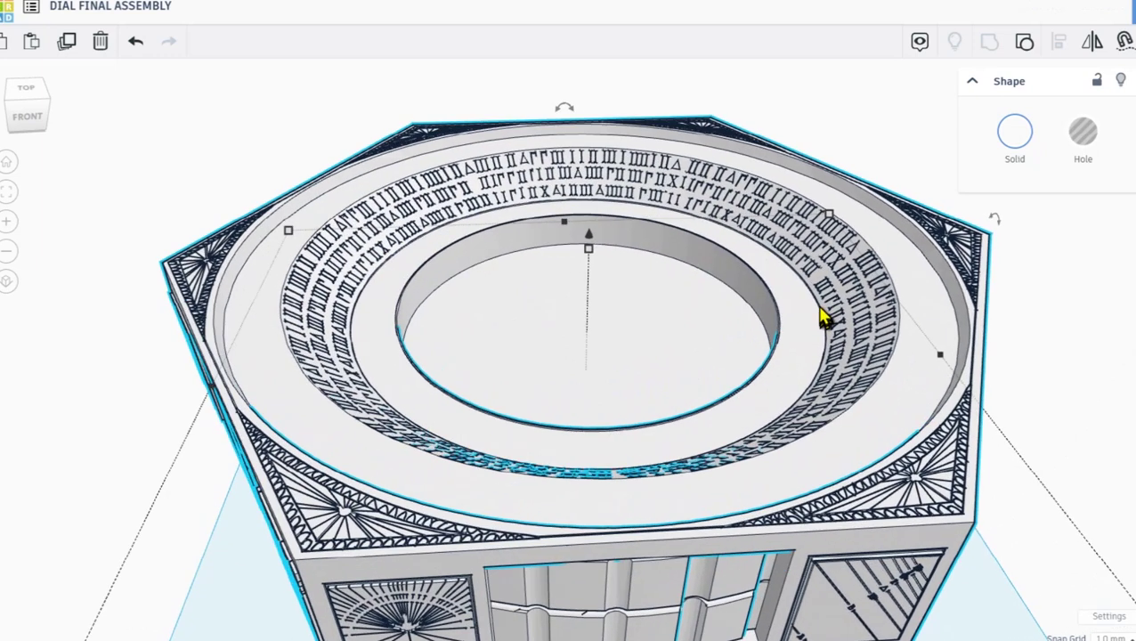
scroll(772, 330, "down", 2)
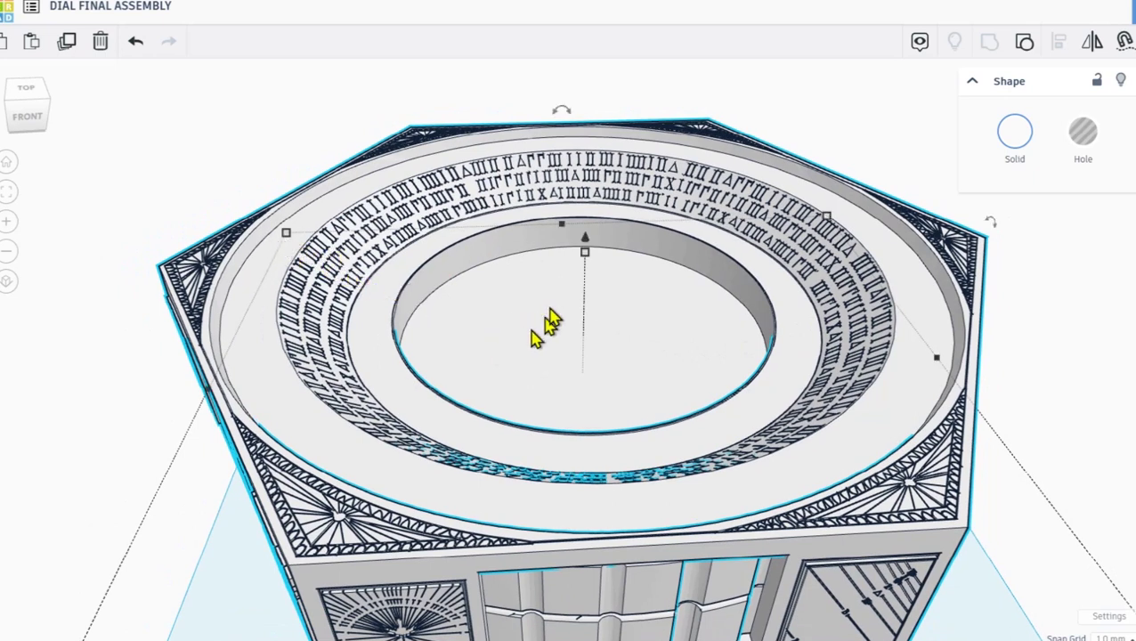
scroll(571, 271, "down", 3)
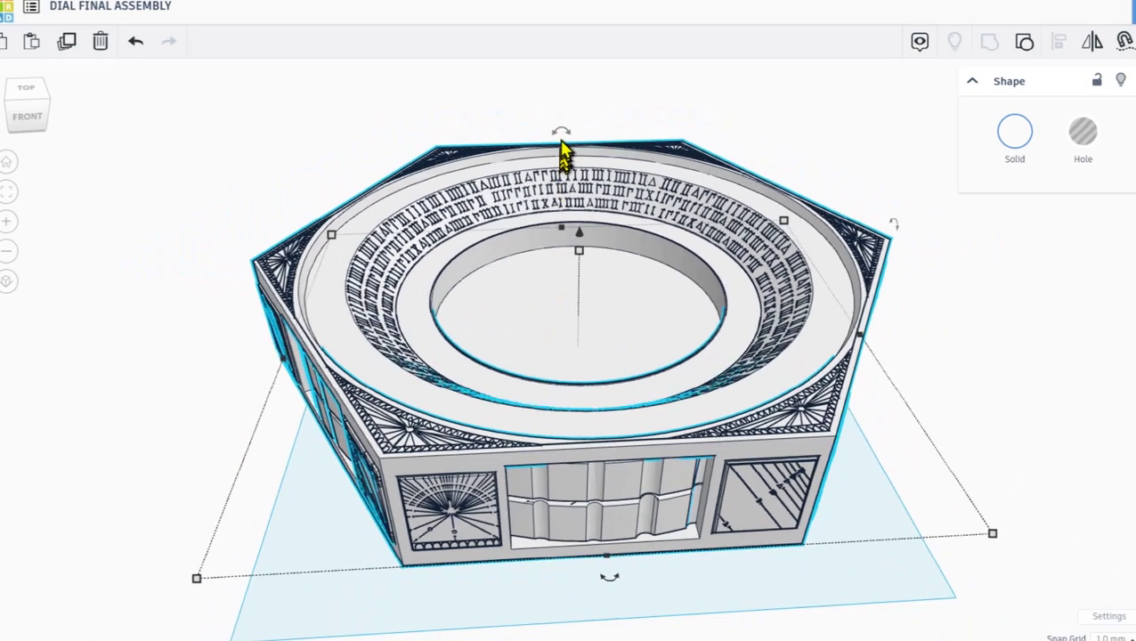
Rotate the hexagonal case 90° onto its edge, and examine the month-name ring and star map on its underside
mouse_move(562, 135)
scroll(563, 141, "down", 2)
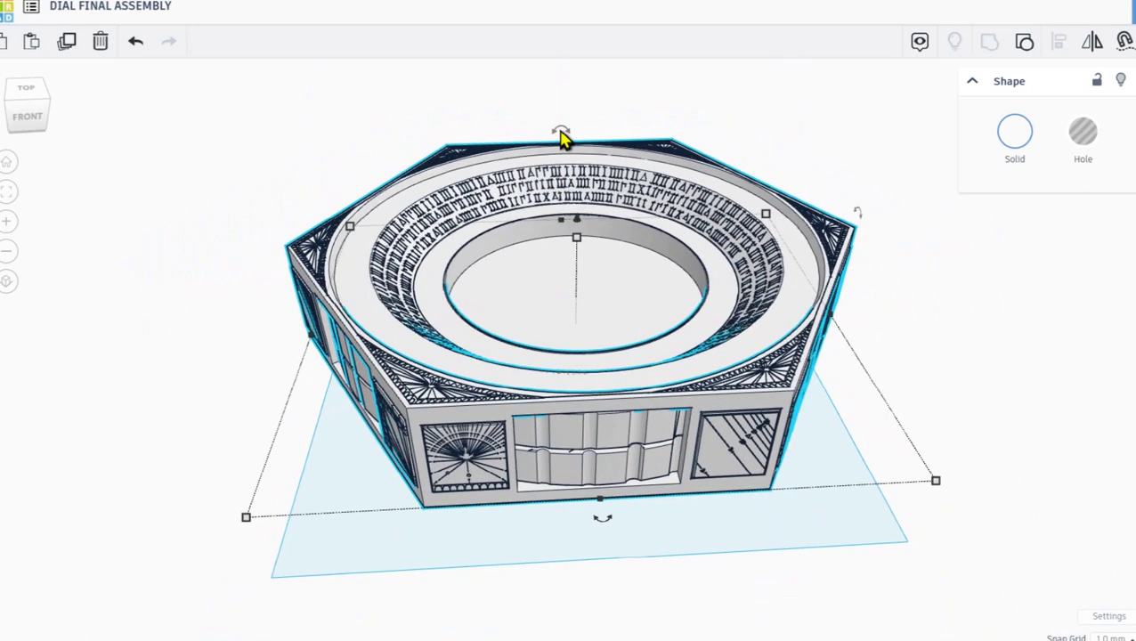
left_click_drag(562, 134, 387, 194)
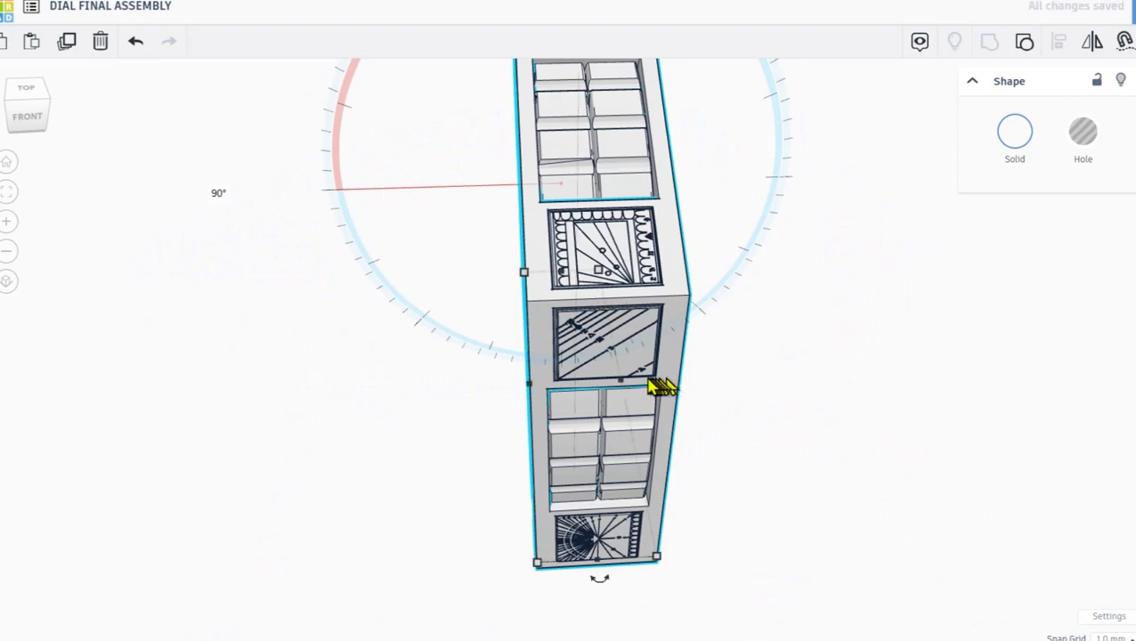
left_click_drag(658, 385, 515, 384)
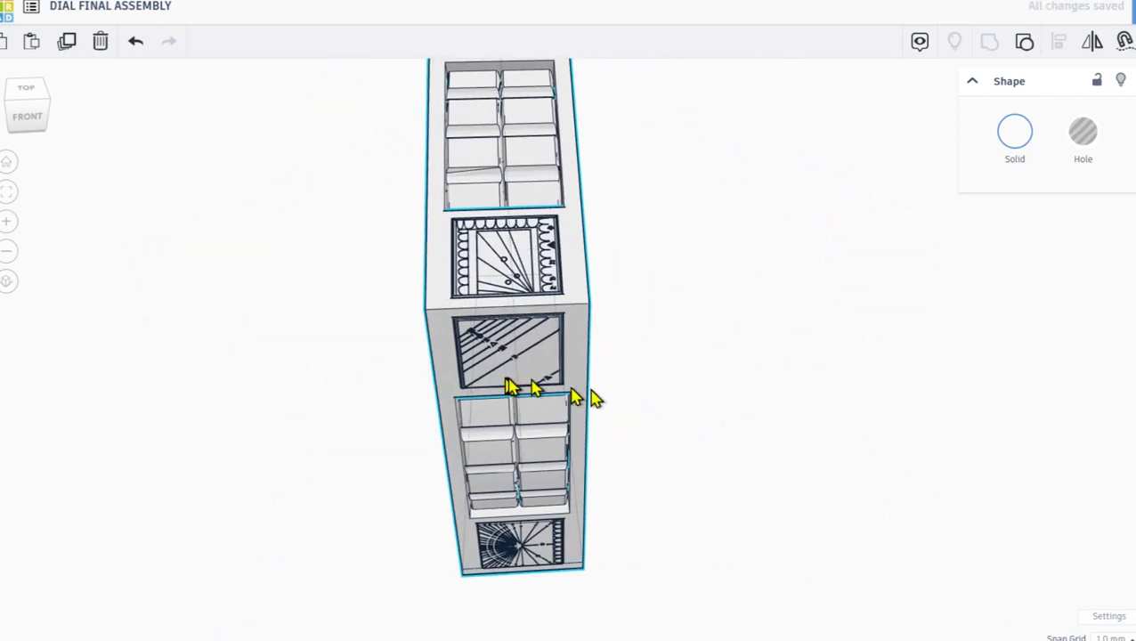
left_click_drag(614, 392, 573, 253)
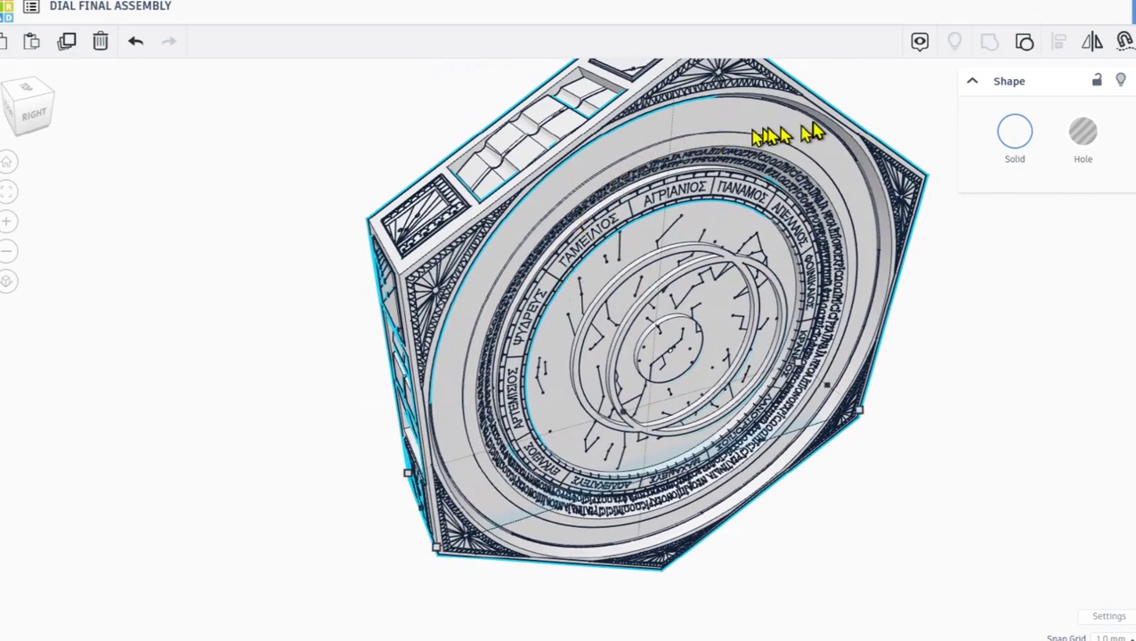
scroll(736, 125, "up", 2)
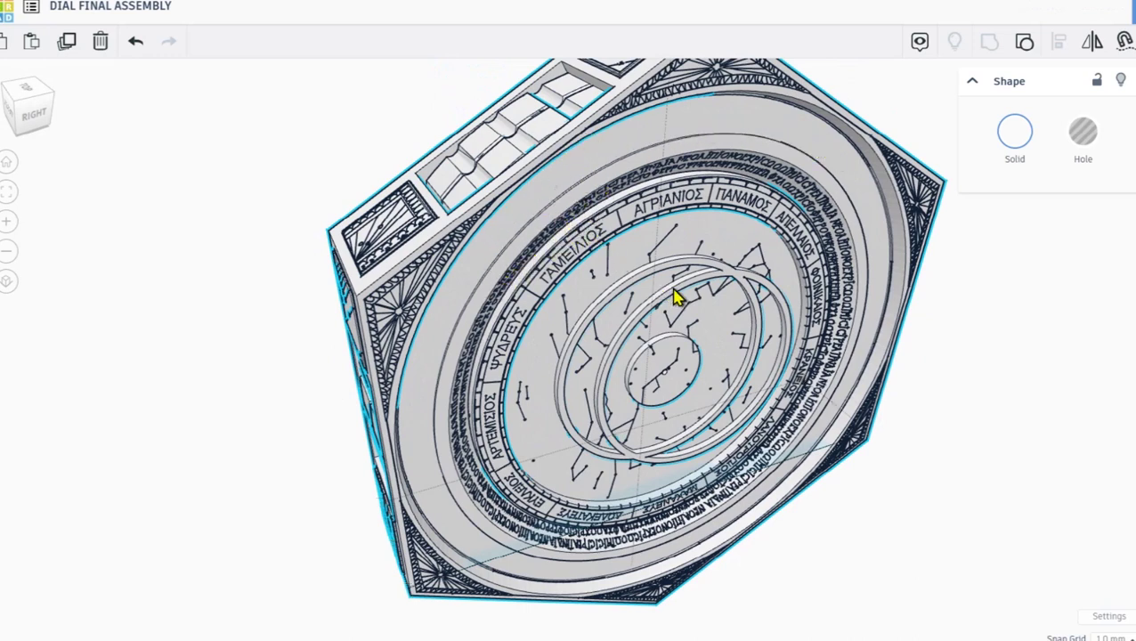
left_click_drag(674, 289, 671, 277)
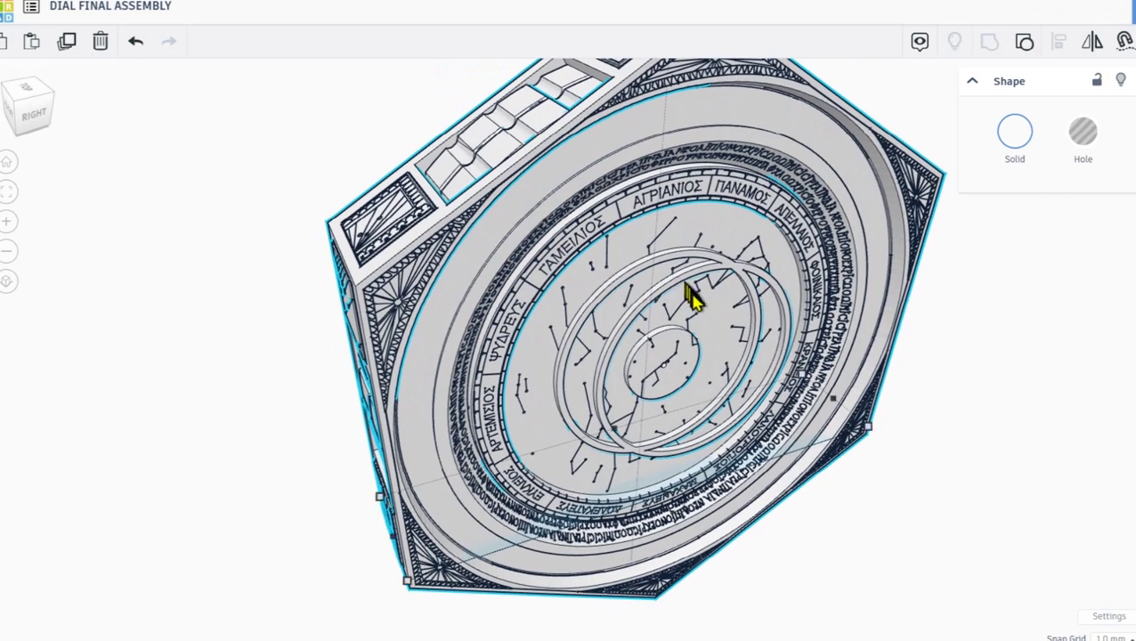
left_click_drag(678, 281, 675, 277)
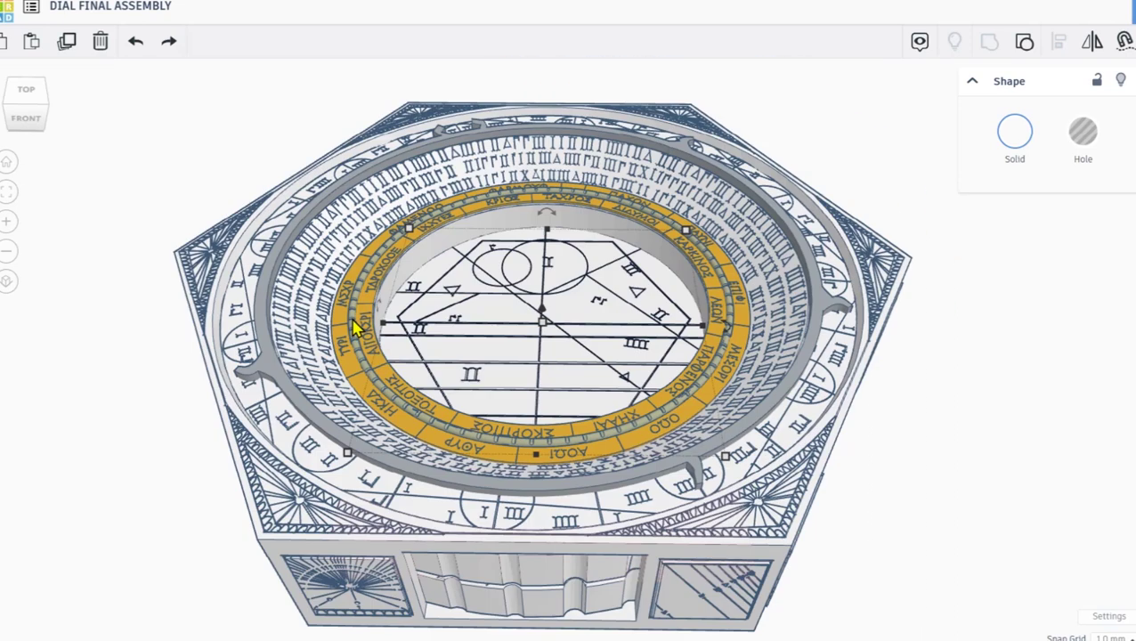
Raise the grey pronged pointer ring to a height of 200 mm, and select the numeral dial beneath it
scroll(374, 310, "up", 1)
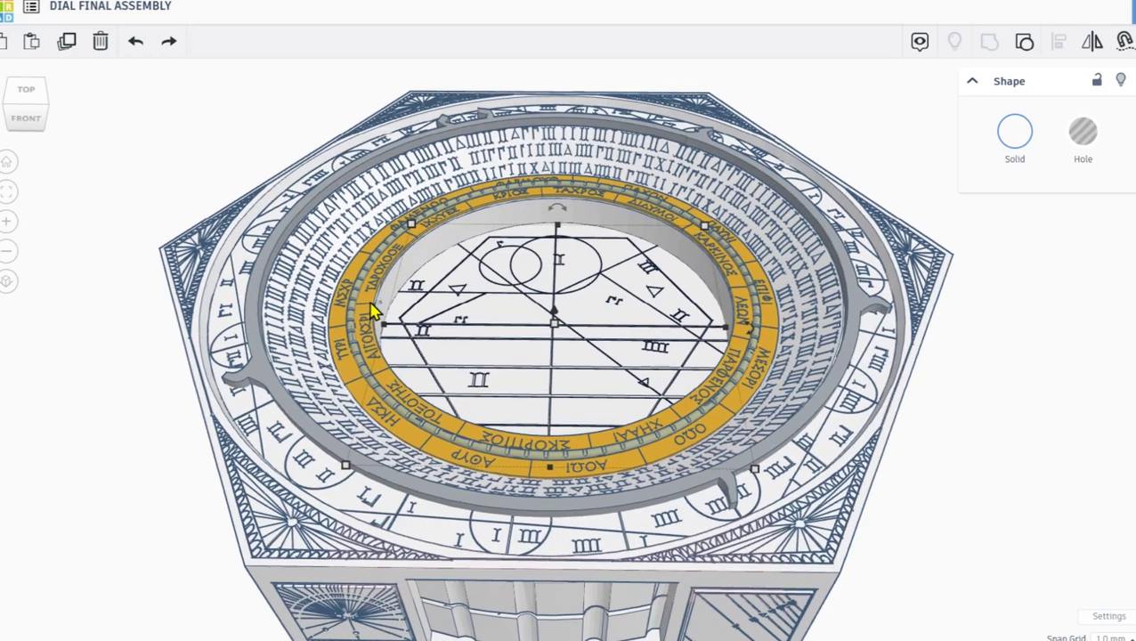
scroll(374, 312, "down", 1)
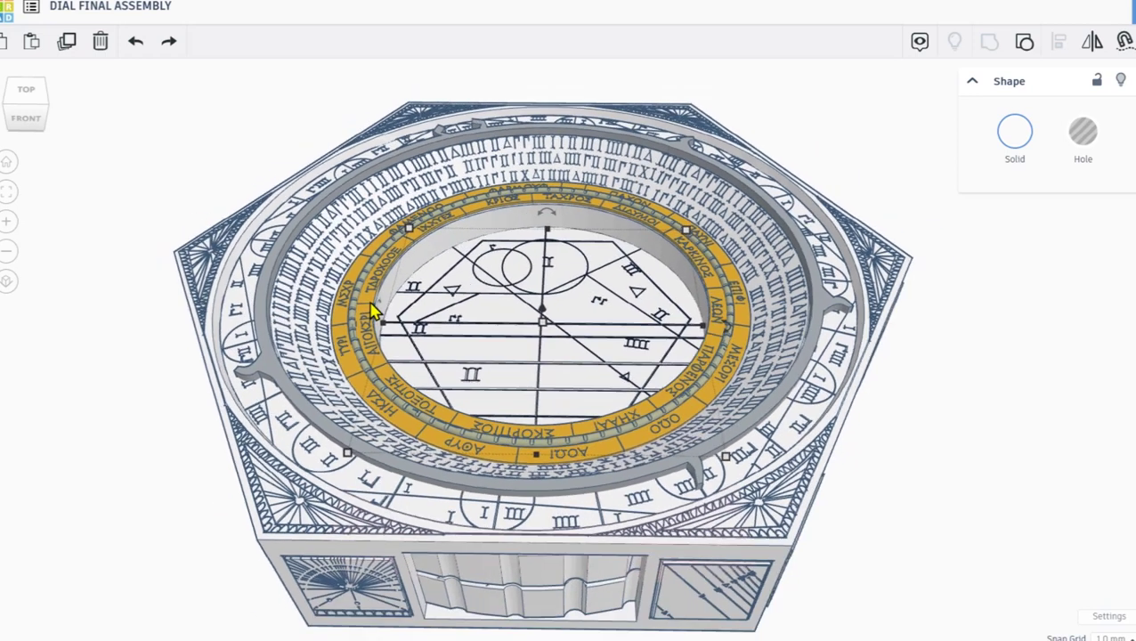
left_click(270, 316)
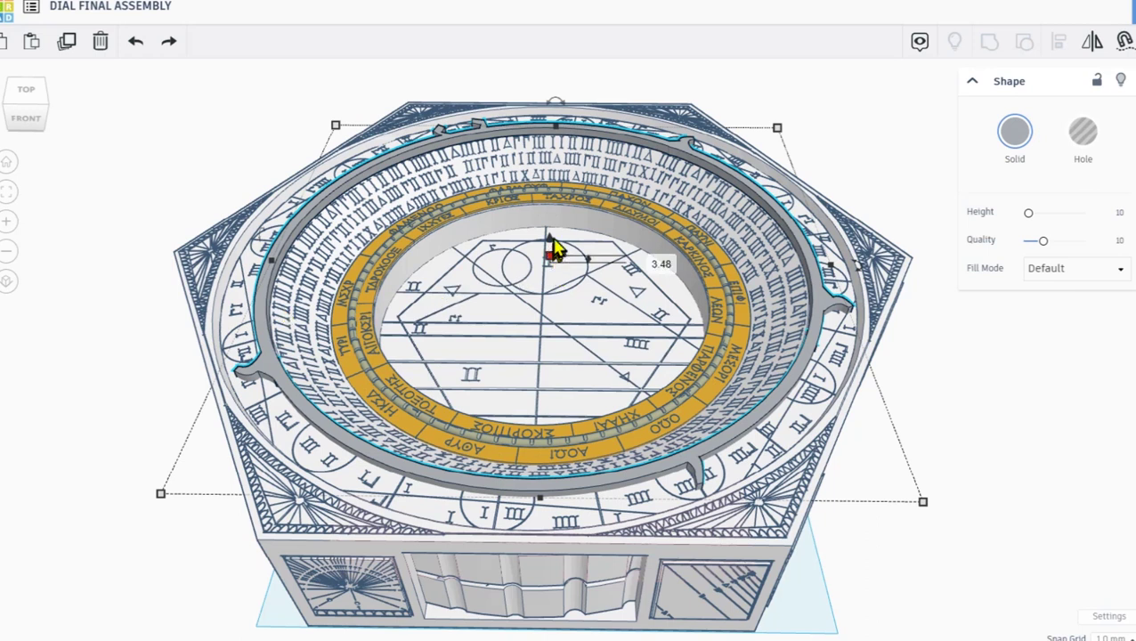
left_click_drag(547, 233, 477, 0)
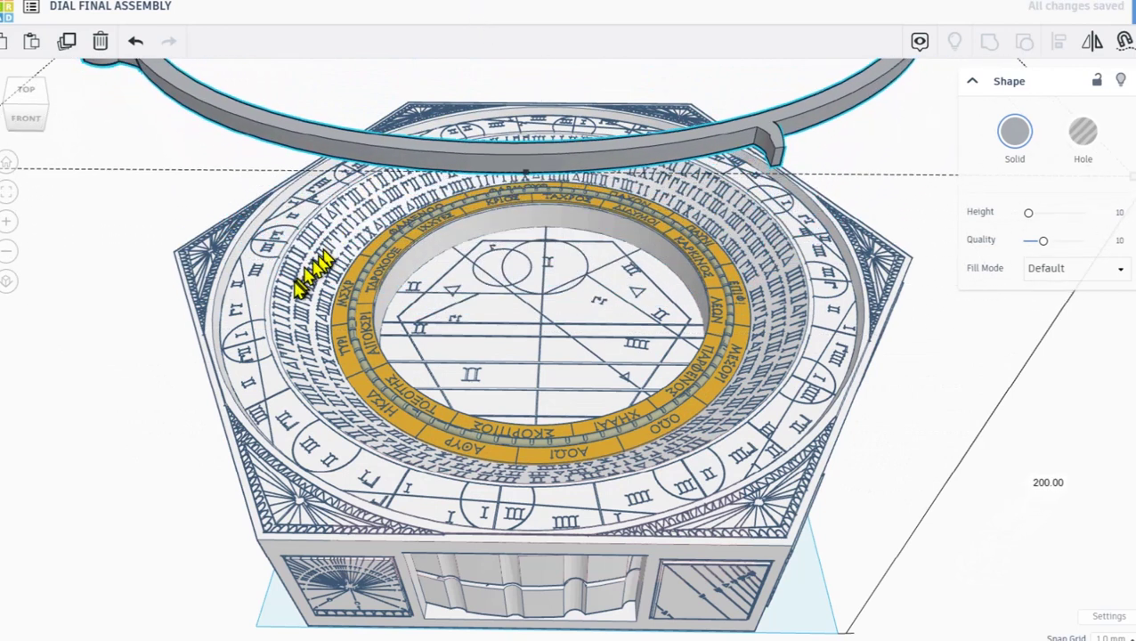
left_click(265, 307)
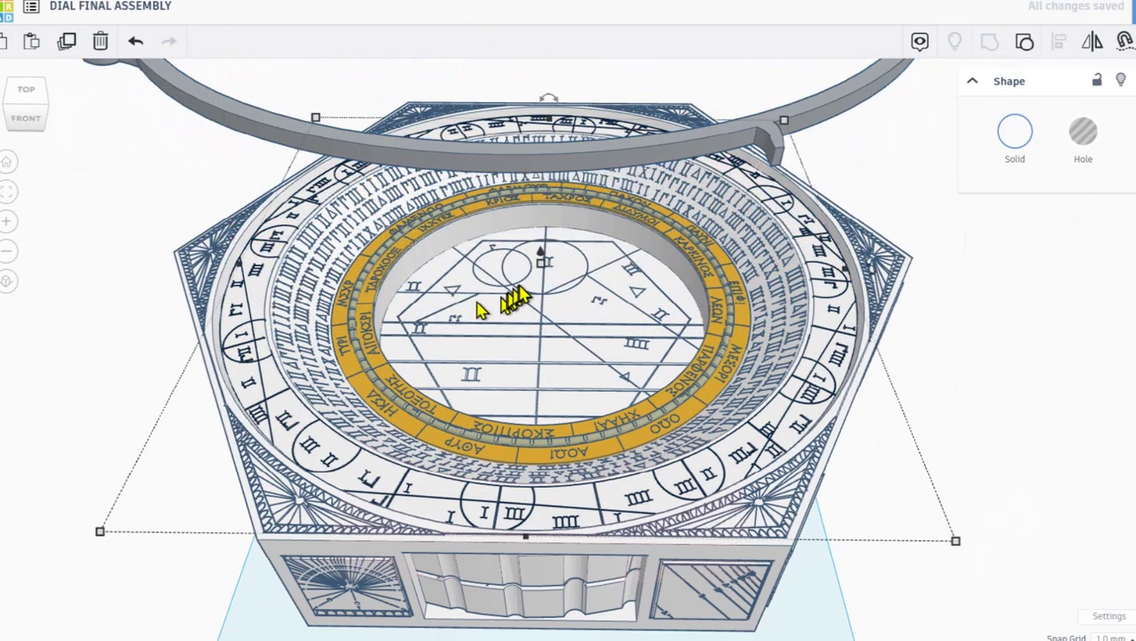
Raise the white numeral dial about 37 mm so it floats clear of the hexagonal case
left_click_drag(538, 235, 527, 210)
scroll(271, 227, "up", 3)
scroll(307, 227, "up", 2)
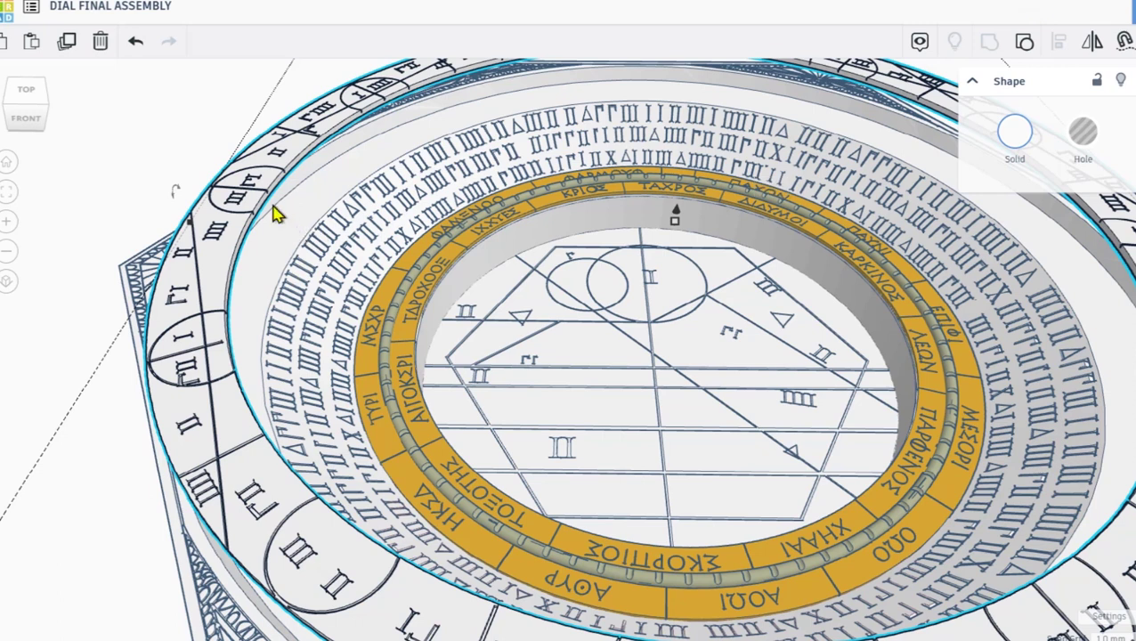
scroll(287, 229, "down", 2)
scroll(267, 249, "up", 1)
scroll(534, 249, "down", 1)
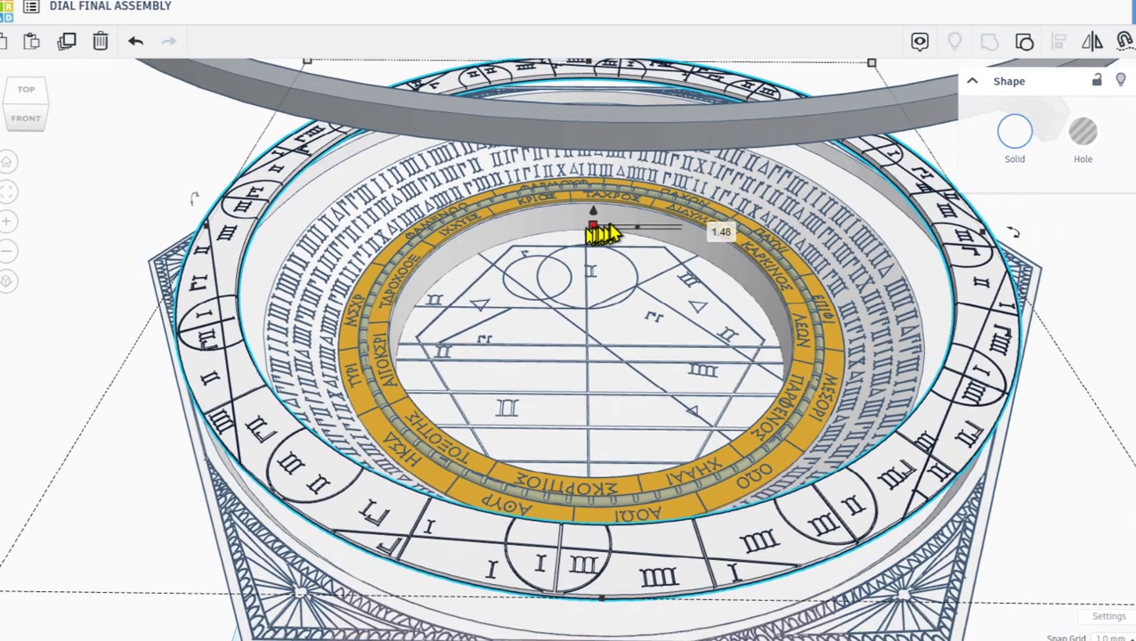
left_click_drag(595, 220, 588, 105)
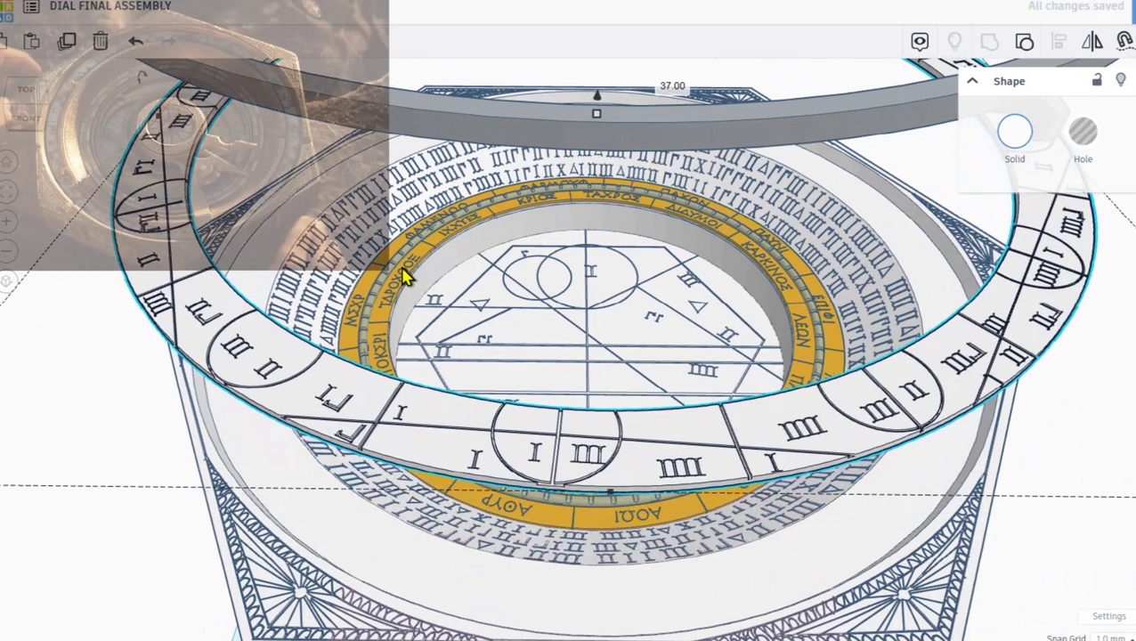
Select the grey-green notched ring and lift it out of its groove in the gold ring, well above the case's inner rim
scroll(400, 274, "up", 2)
scroll(403, 279, "up", 2)
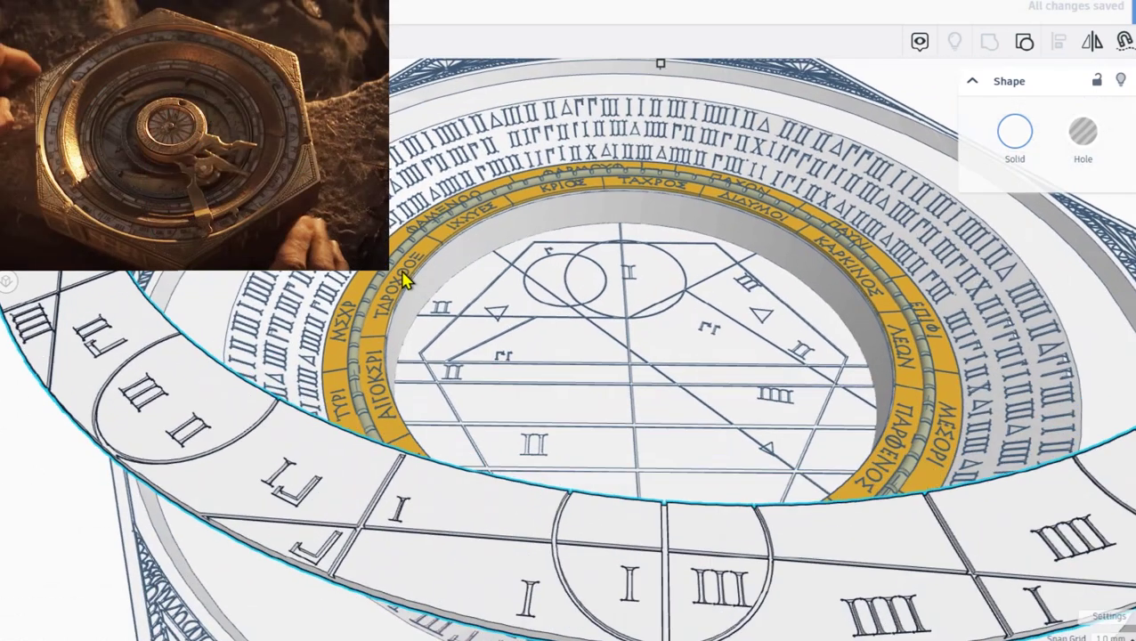
left_click(402, 279)
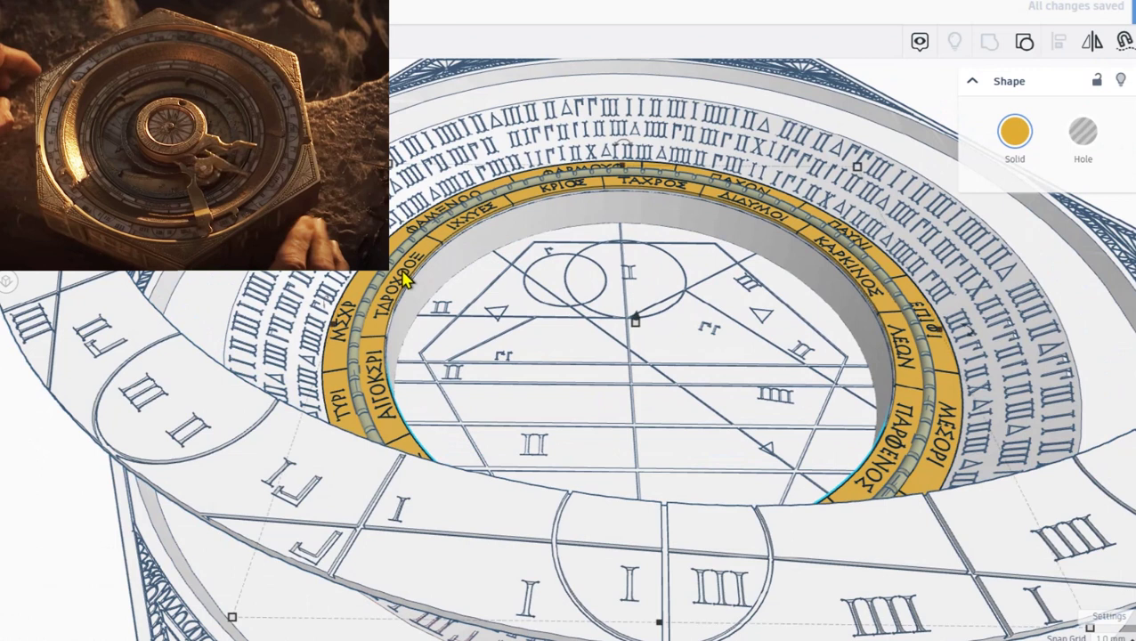
scroll(403, 278, "up", 2)
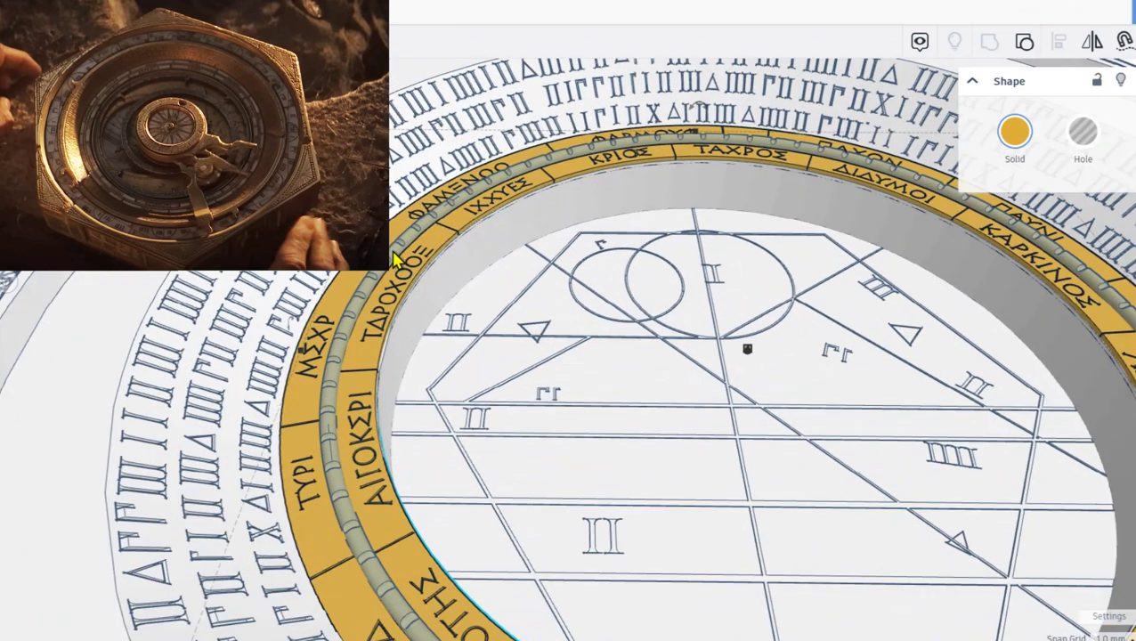
left_click(396, 258)
scroll(396, 258, "down", 2)
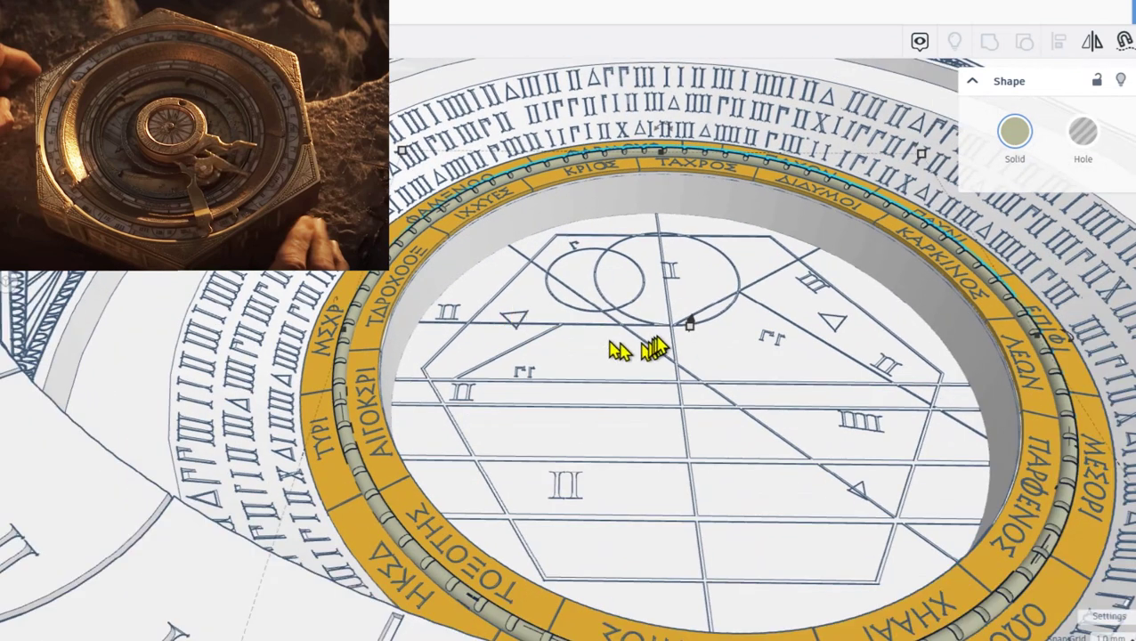
left_click_drag(690, 313, 650, 227)
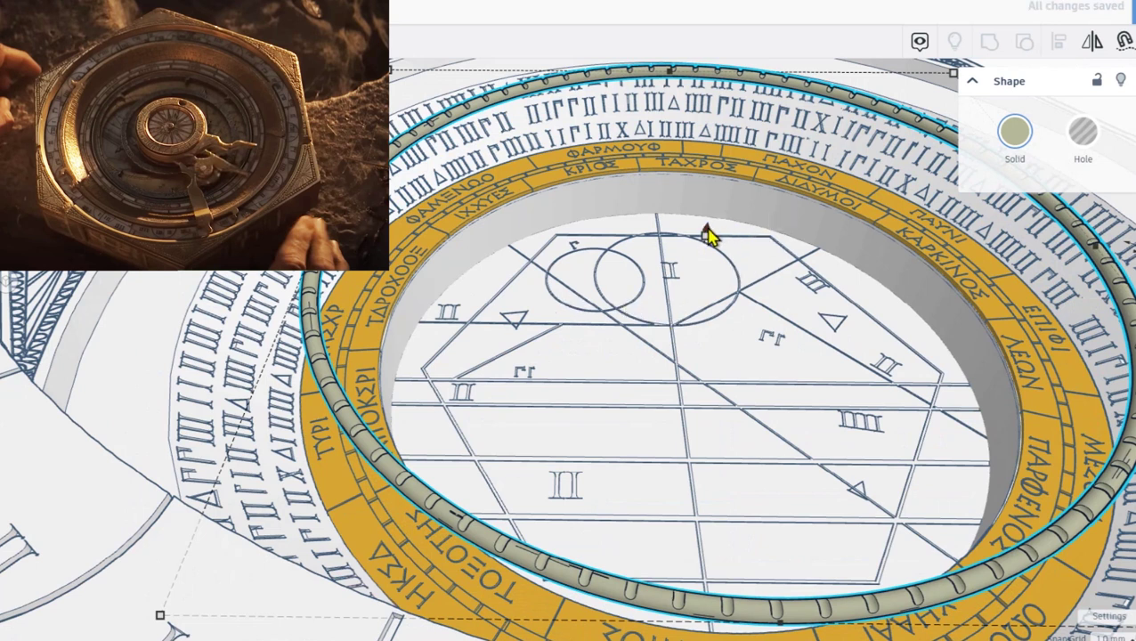
left_click_drag(706, 236, 621, 33)
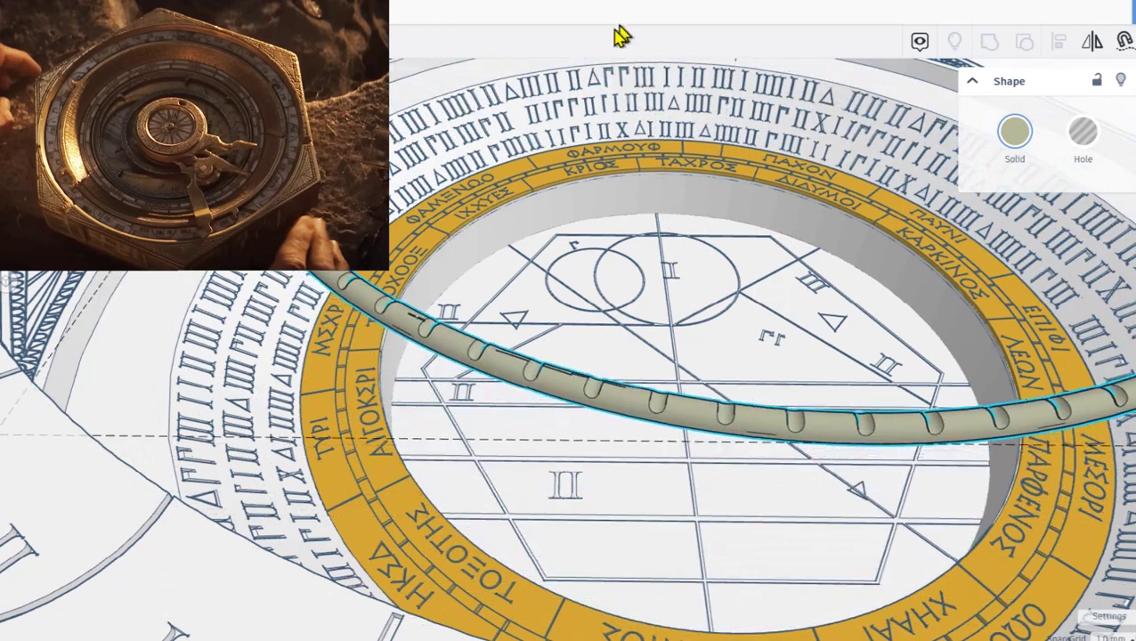
Raise the gold inscribed ring about 31 mm, and lift the grey-green notched ring further above it
left_click(452, 230)
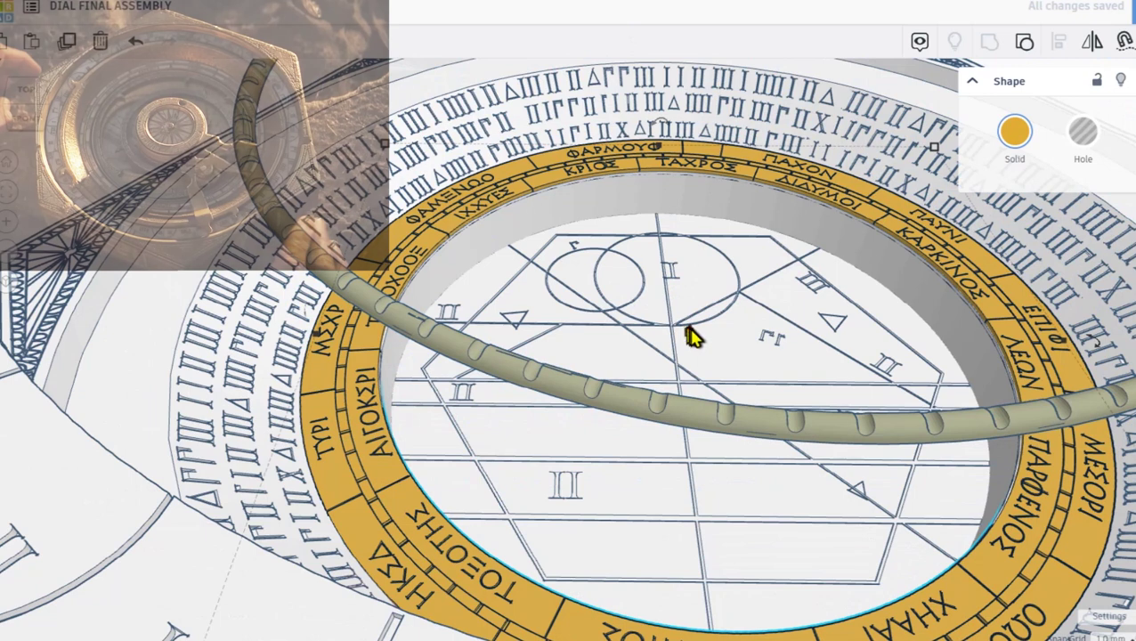
left_click_drag(690, 329, 620, 209)
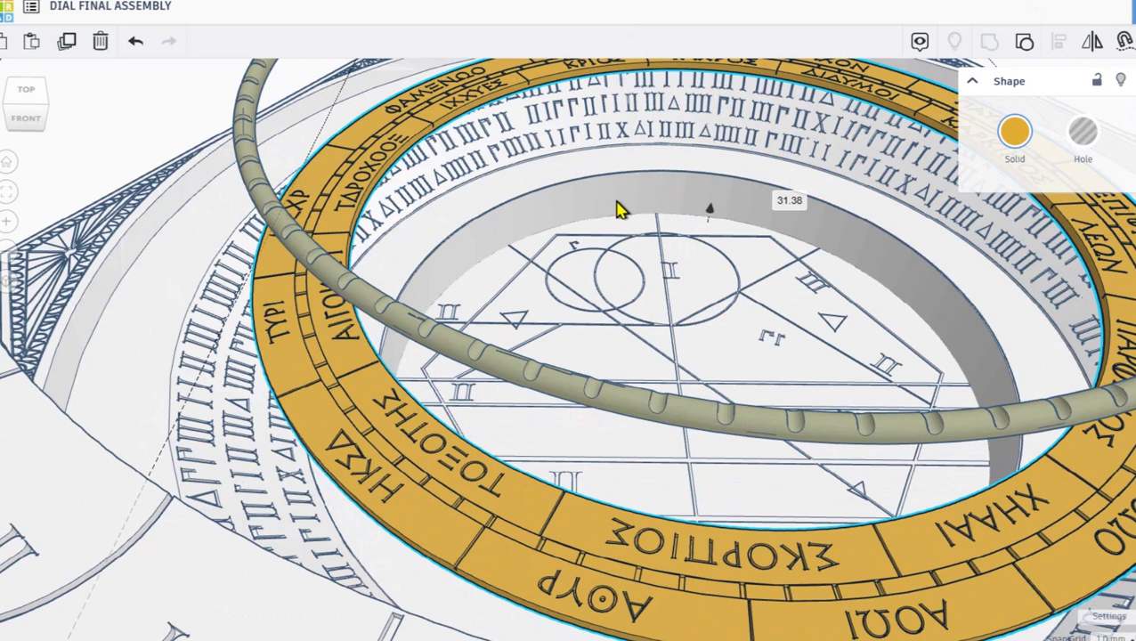
left_click(337, 275)
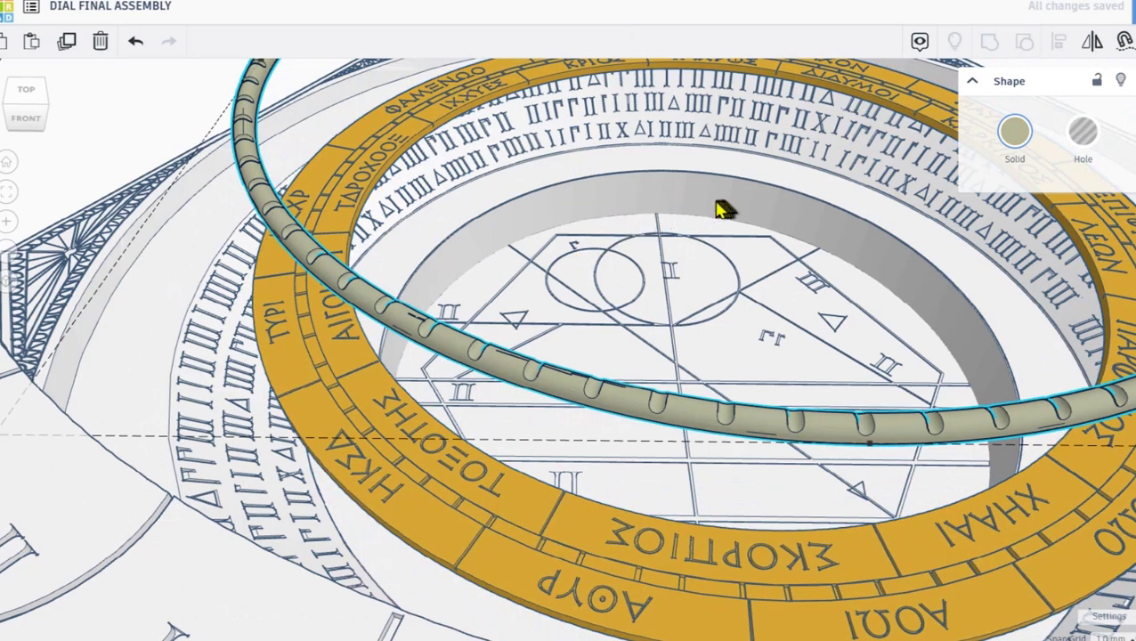
scroll(716, 205, "down", 3)
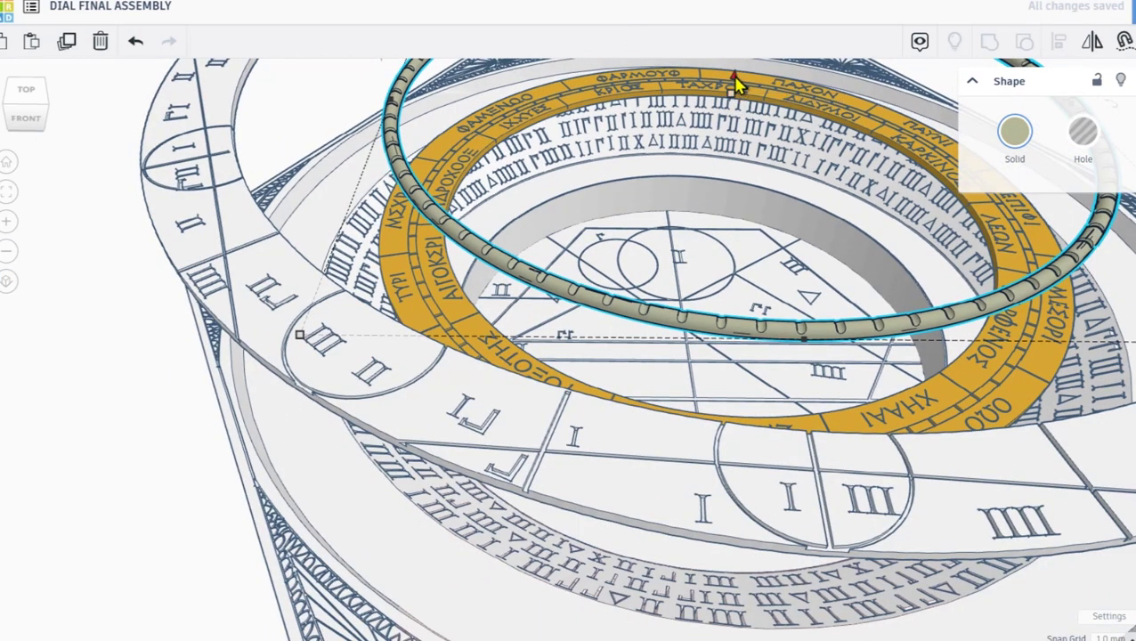
left_click_drag(735, 85, 717, 30)
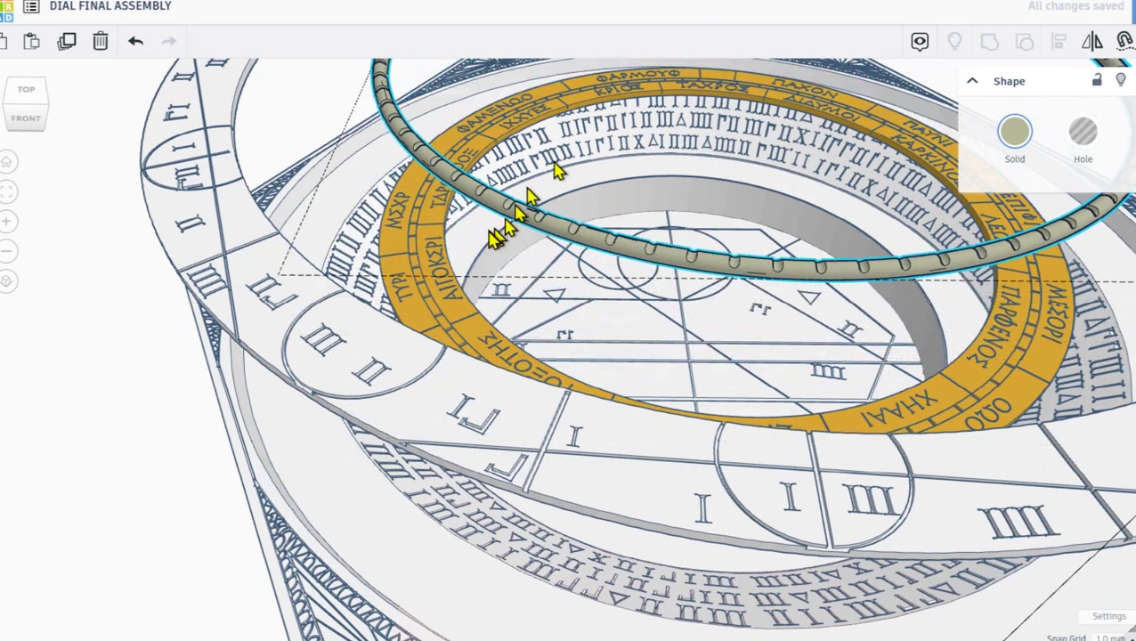
Raise the gold inscribed ring above the grey-green notched ring
left_click(713, 246)
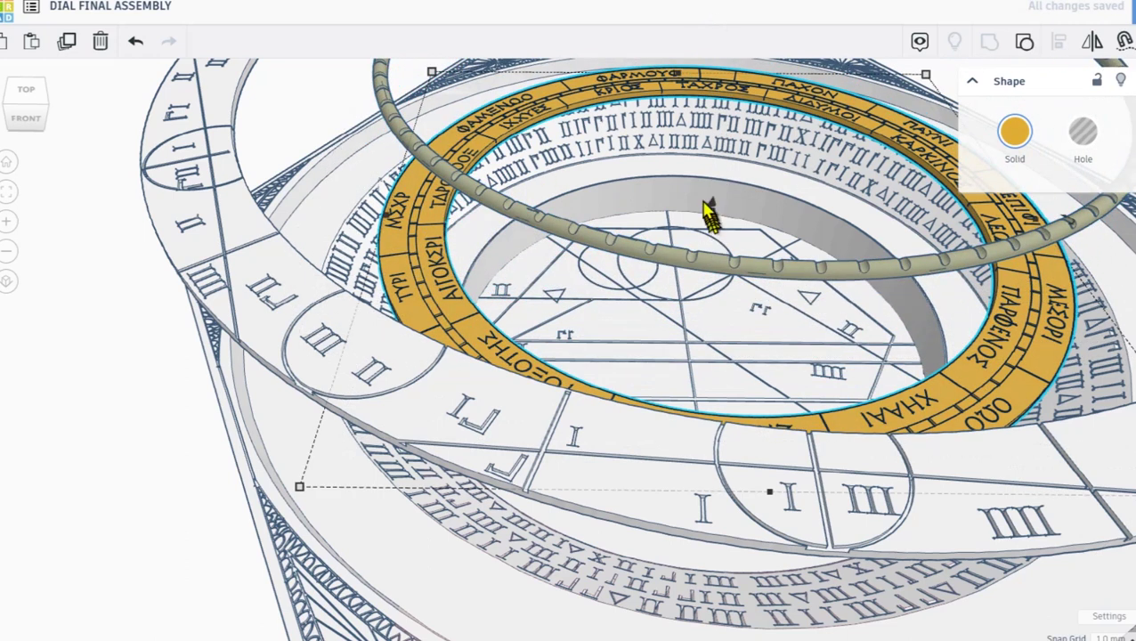
left_click_drag(713, 198, 698, 2)
scroll(632, 369, "down", 3)
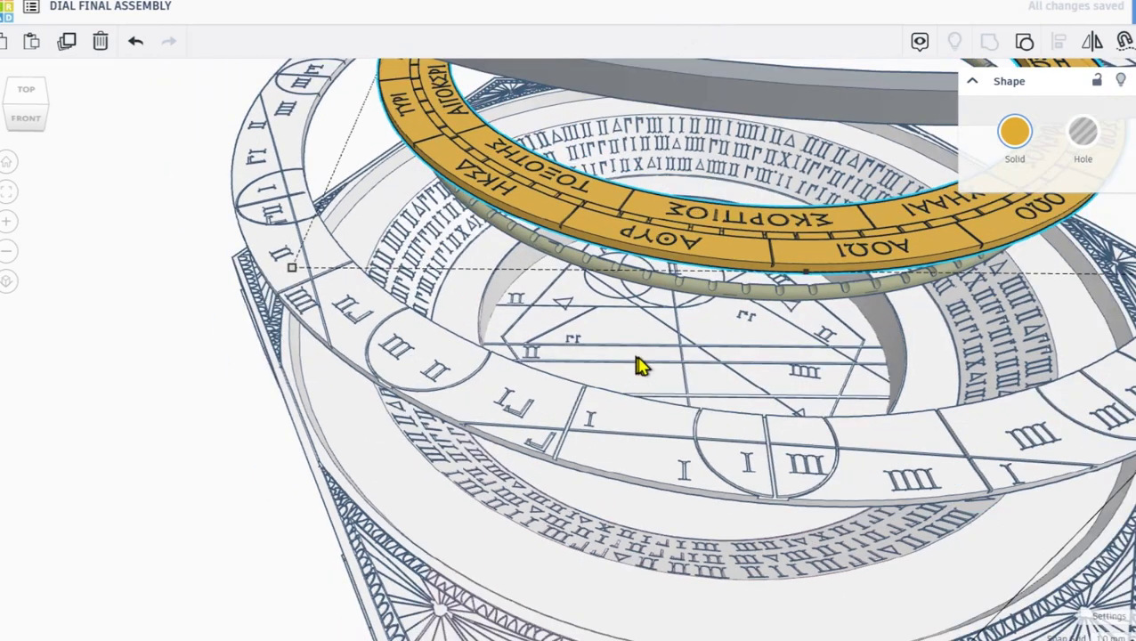
Lift the engraved round base plate out of the case's central recess, and examine it from a lower angle
left_click(685, 366)
left_click_drag(686, 366, 703, 390)
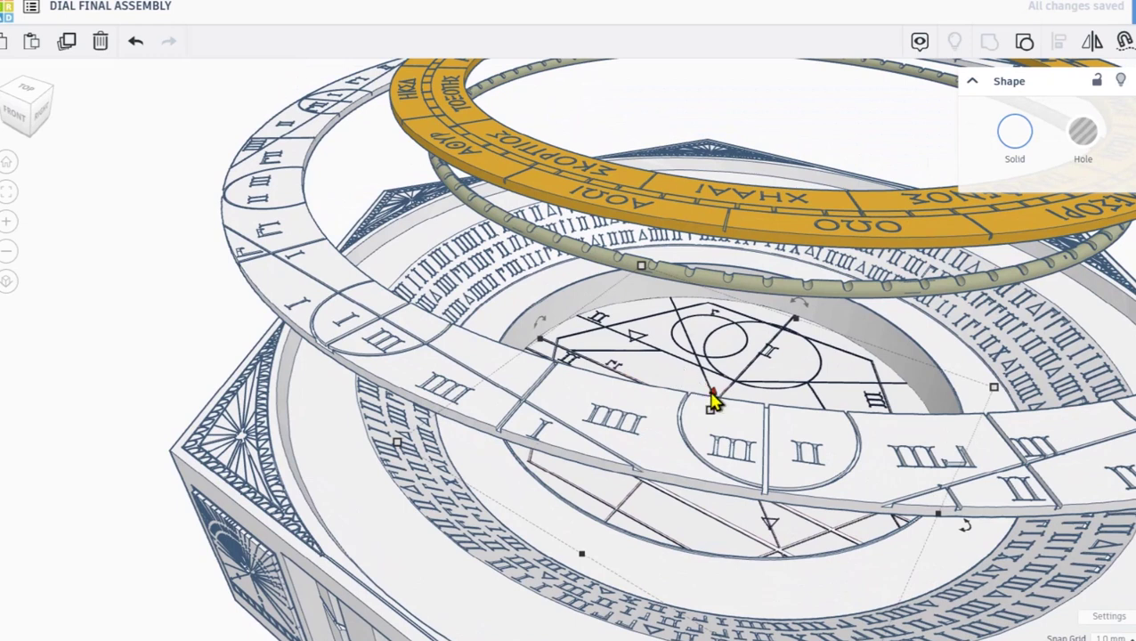
left_click_drag(710, 394, 628, 325)
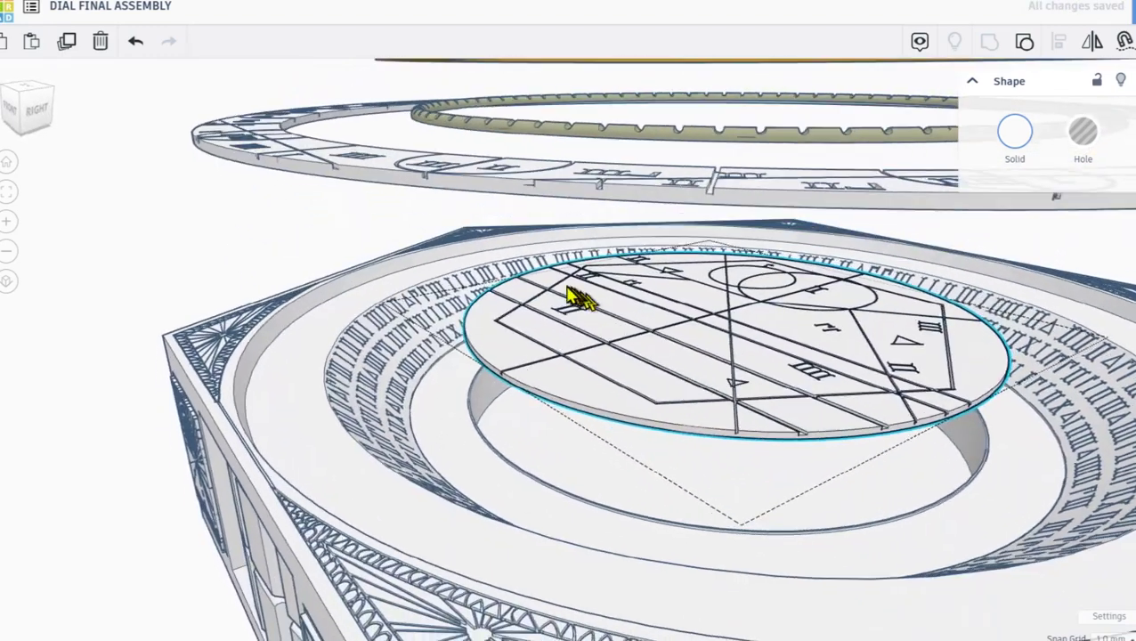
left_click_drag(568, 288, 679, 322)
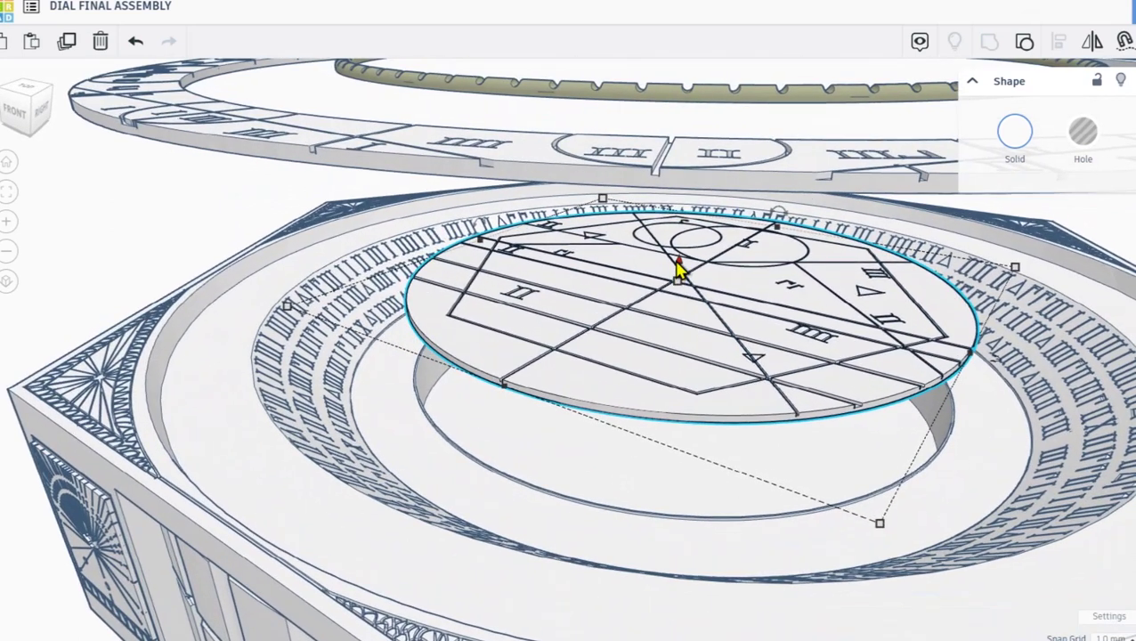
Try lowering the engraved plate, and undo the part moves until the plate, rings, numeral dial and pronged ring are seated in the case
left_click_drag(679, 271, 665, 321)
key("ctrl+z")
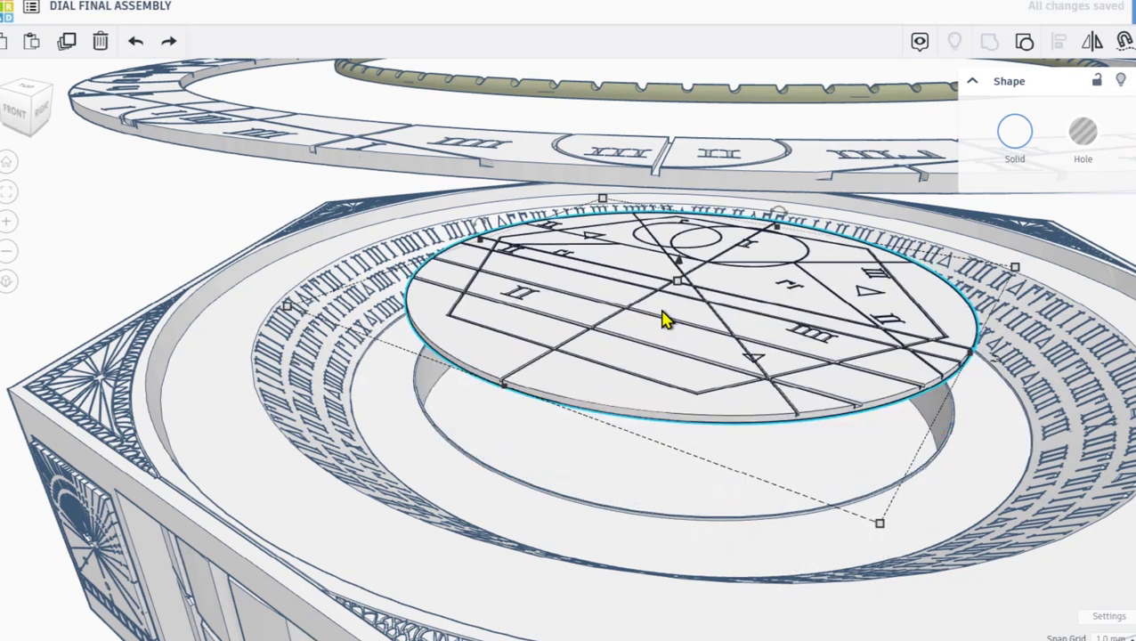
key("ctrl+y")
key("ctrl+z")
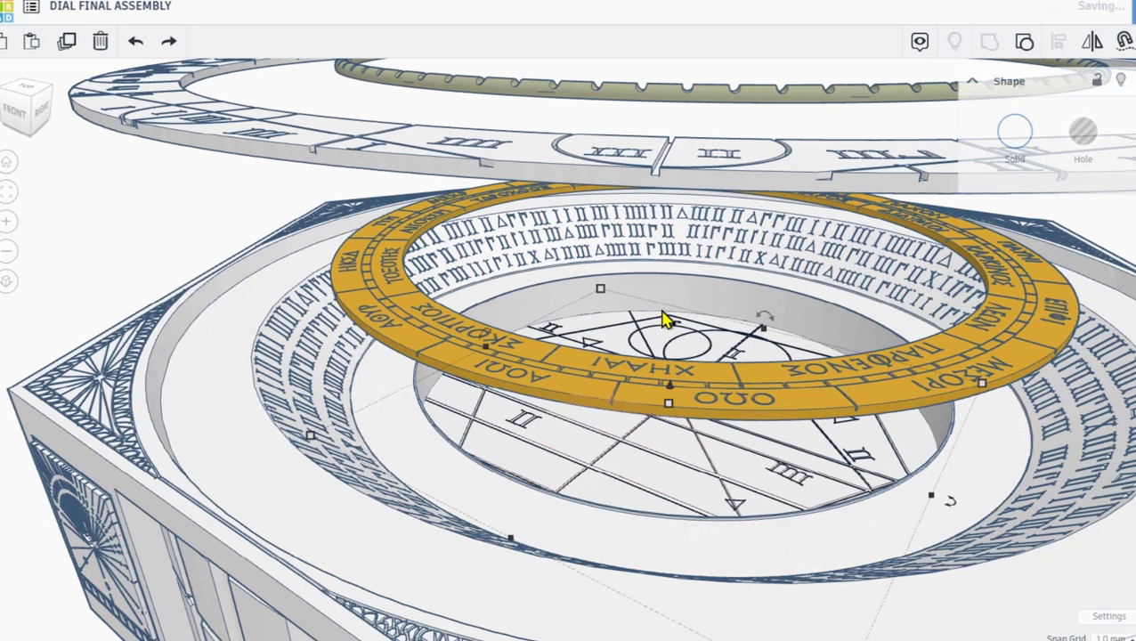
key("ctrl+y")
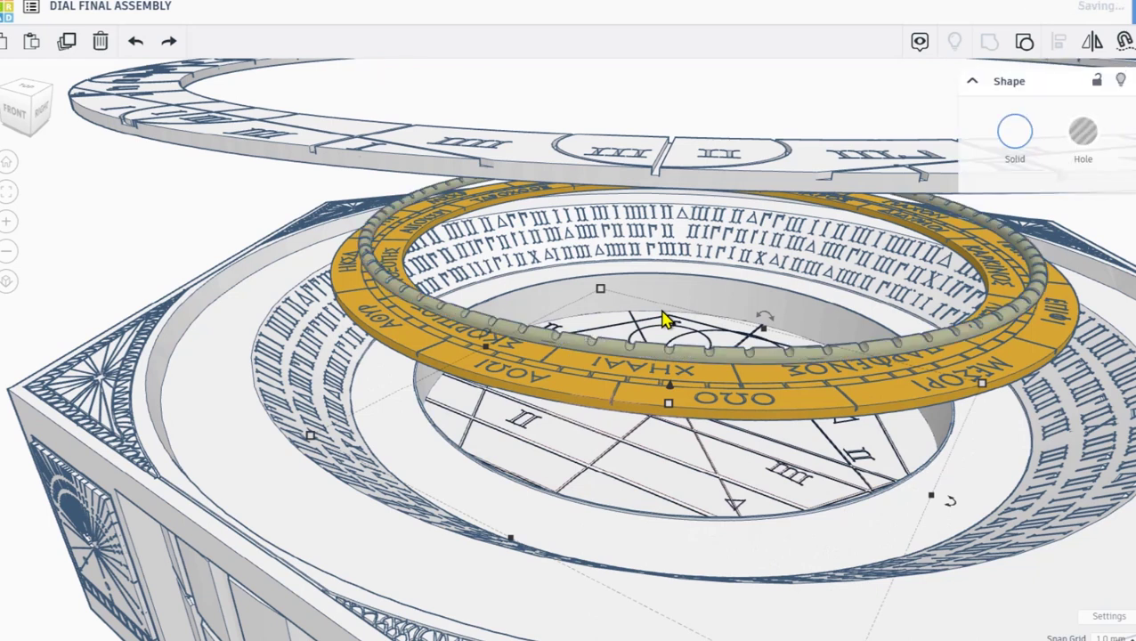
key("ctrl+y")
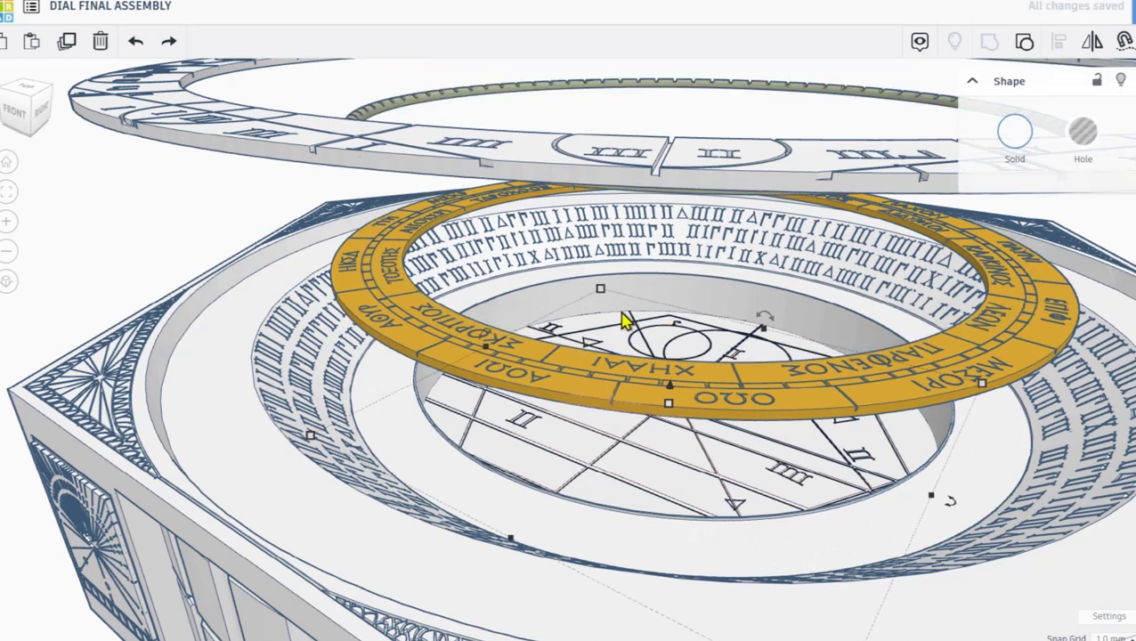
key("ctrl+y")
key("ctrl+y")
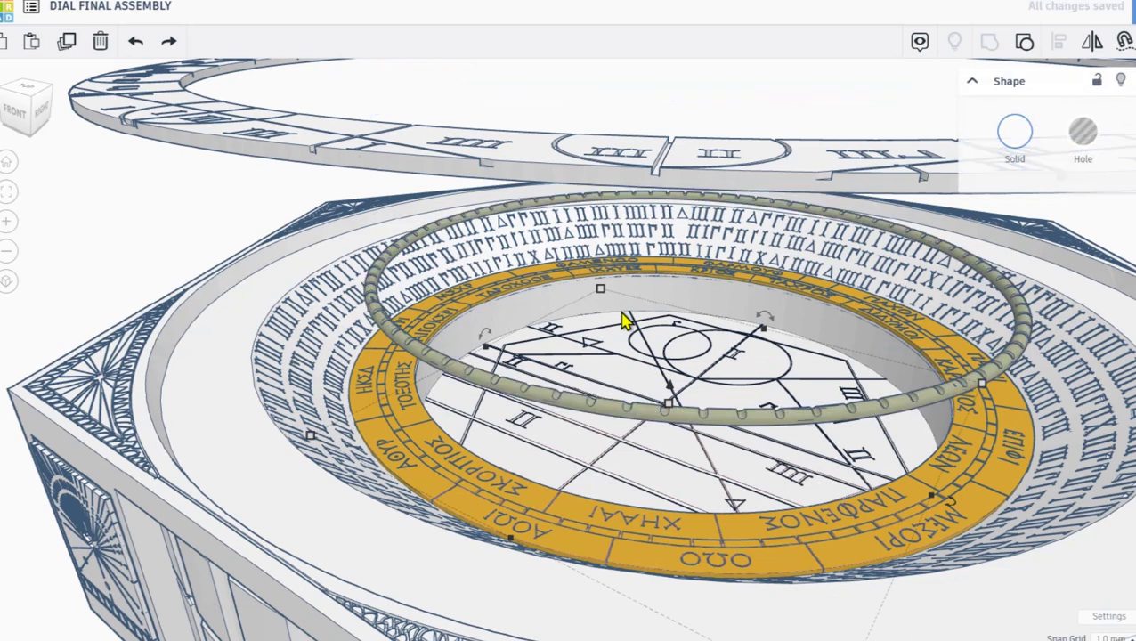
key("ctrl+y")
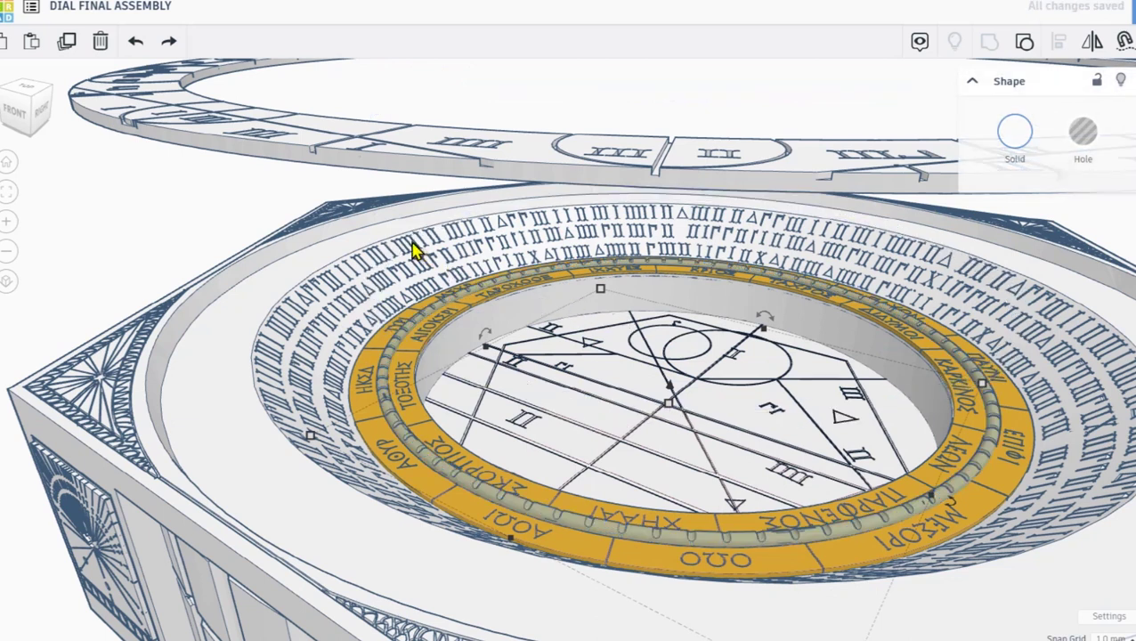
key("ctrl+y")
key("ctrl+y")
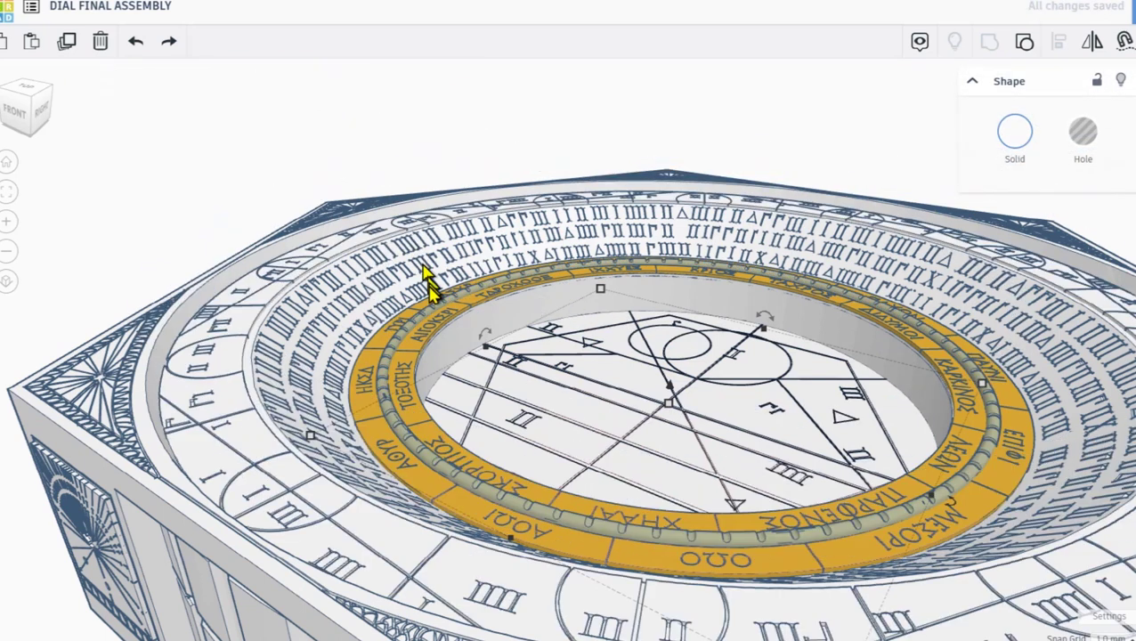
scroll(429, 285, "down", 3)
key("ctrl+y")
key("ctrl+y")
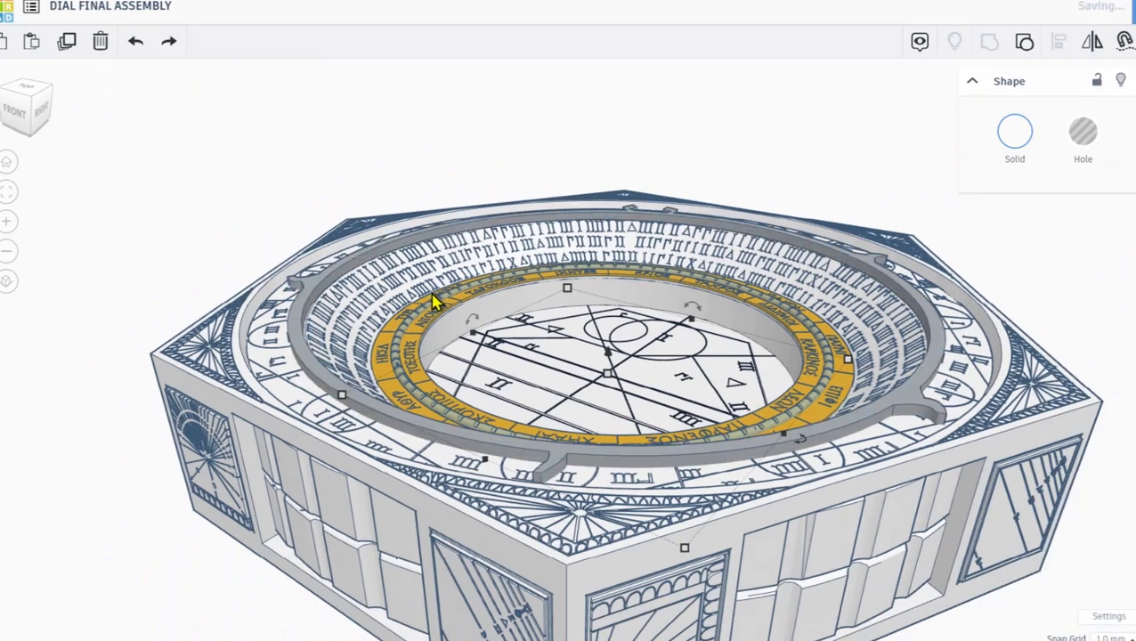
Raise the dark grey pronged ring well clear of the case's star-map side, and lift the numeral dial beneath it above the case
left_click_drag(445, 298, 396, 294)
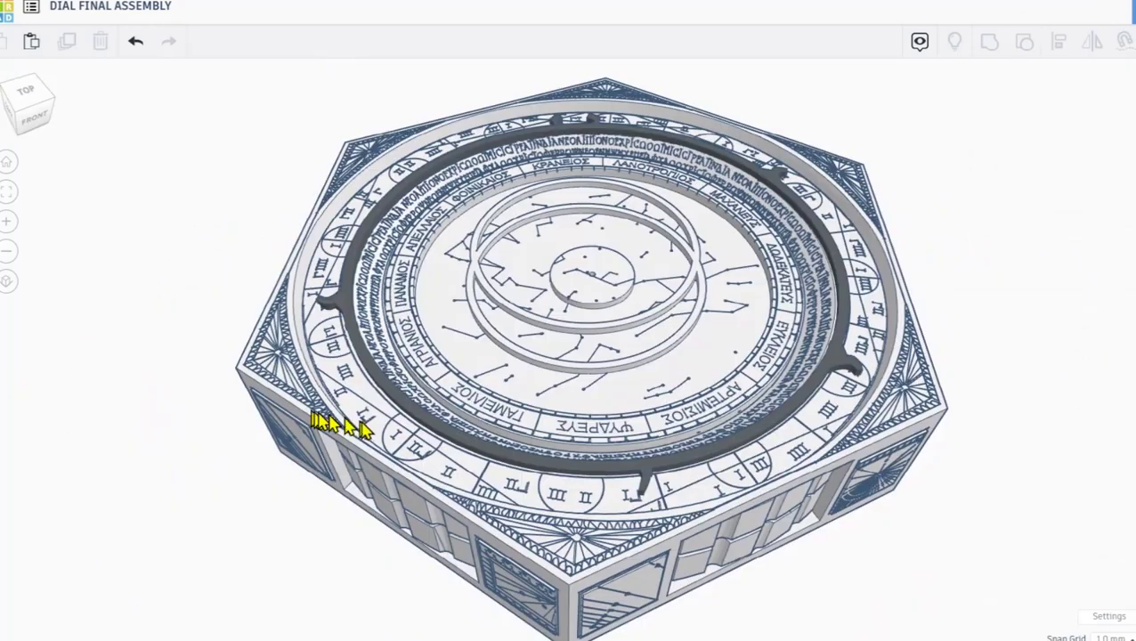
left_click_drag(325, 421, 372, 316)
left_click(373, 306)
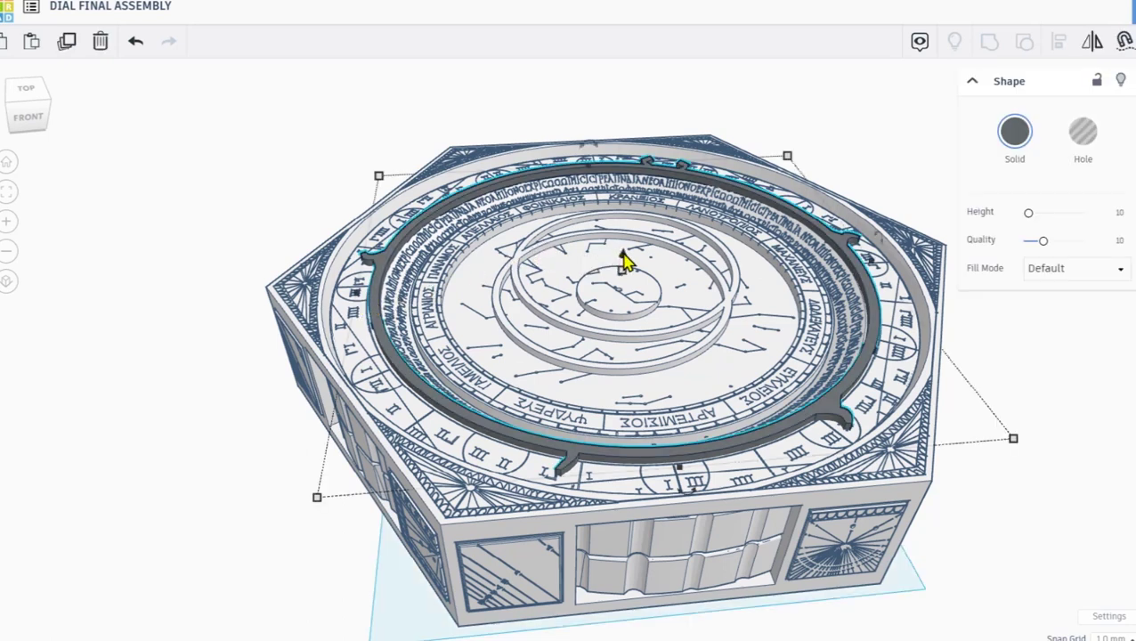
left_click_drag(626, 256, 554, 22)
left_click(361, 300)
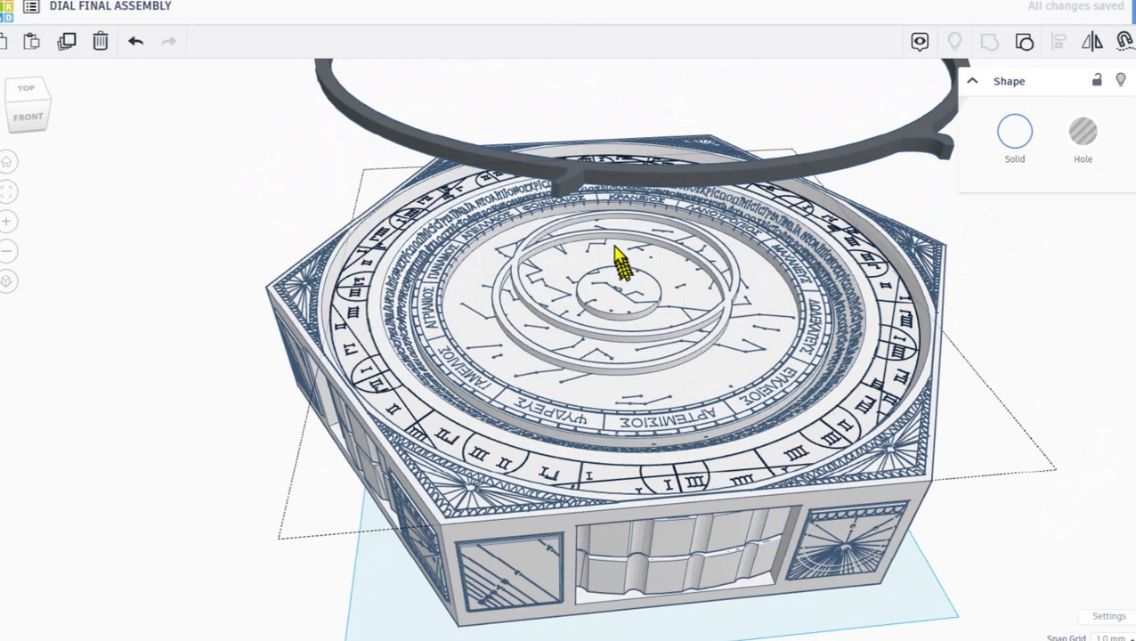
left_click_drag(621, 260, 585, 145)
Select the hexagonal case, and examine its star map, raised circles and month-name ring from several angles
left_click_drag(465, 381, 578, 426)
scroll(574, 426, "up", 5)
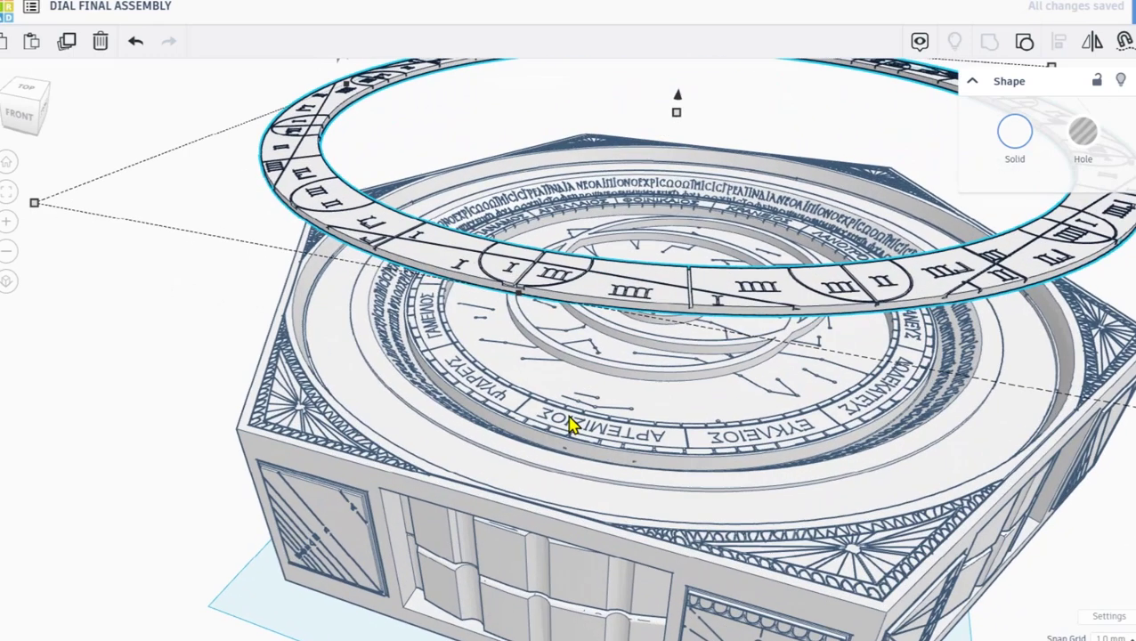
left_click(425, 365)
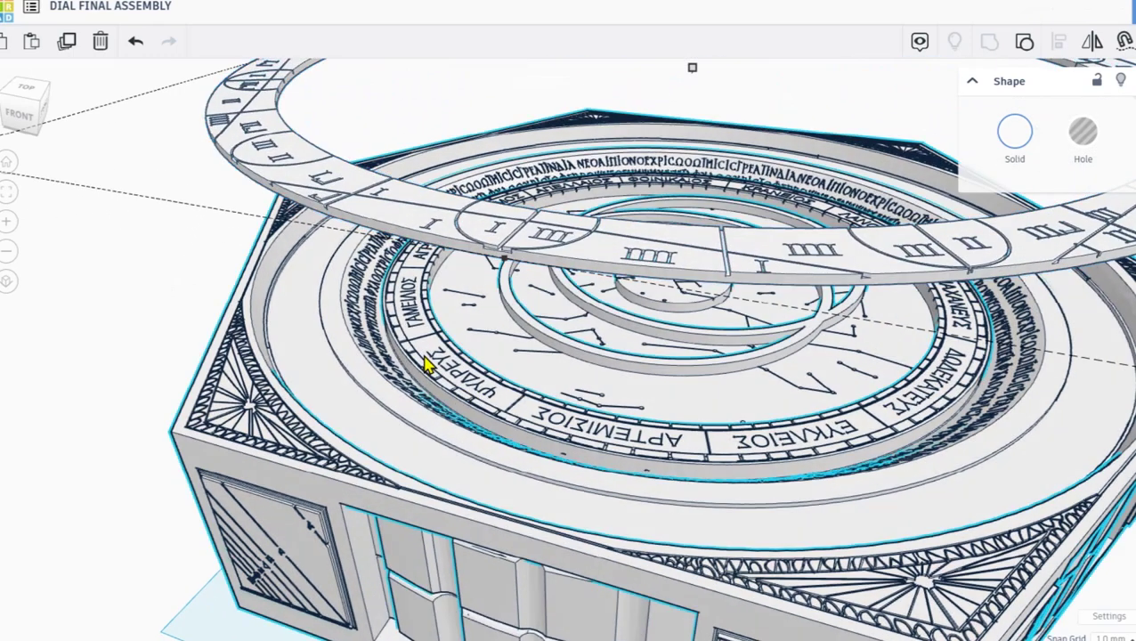
left_click_drag(466, 392, 478, 171)
left_click_drag(469, 229, 394, 208)
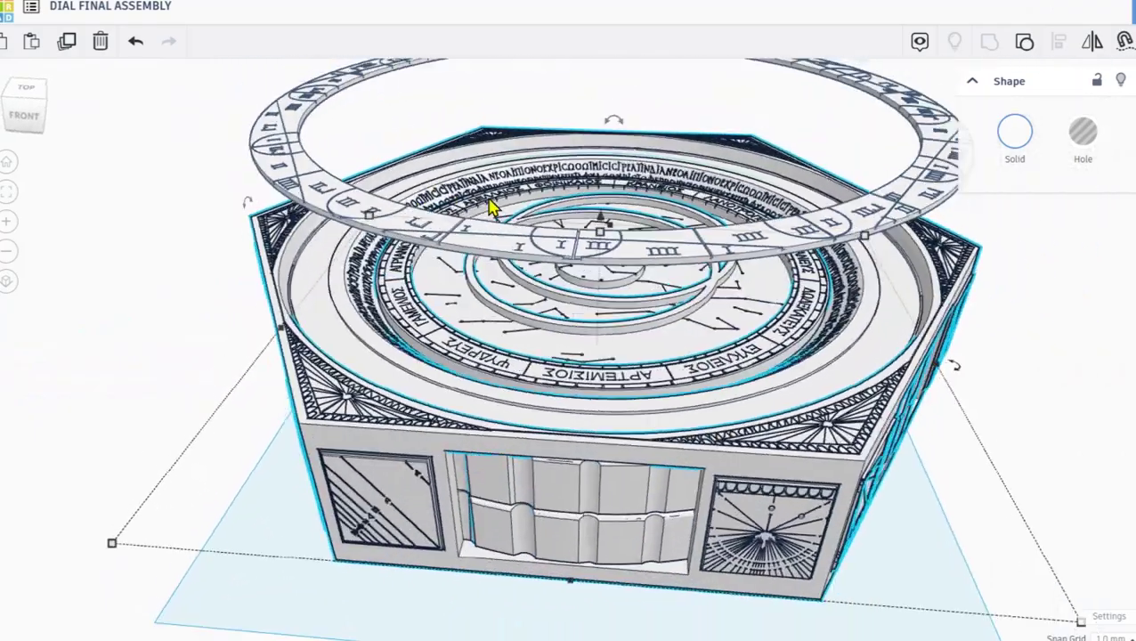
left_click_drag(467, 260, 468, 267)
left_click_drag(468, 267, 498, 330)
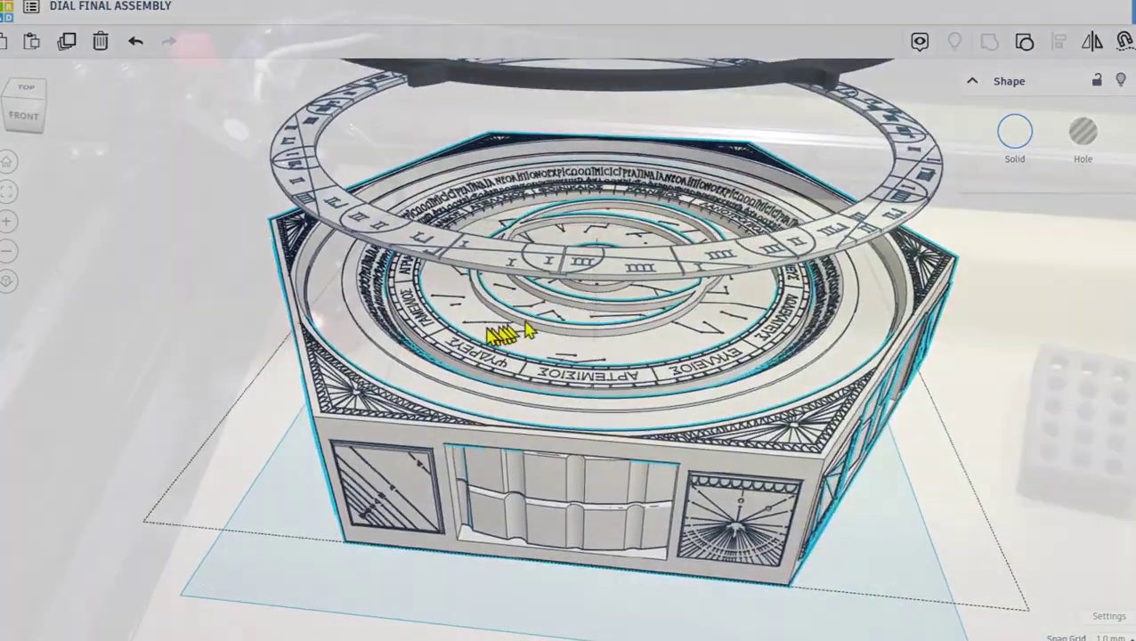
left_click_drag(499, 329, 440, 333)
left_click_drag(439, 333, 419, 335)
left_click_drag(507, 354, 610, 359)
left_click_drag(610, 359, 618, 358)
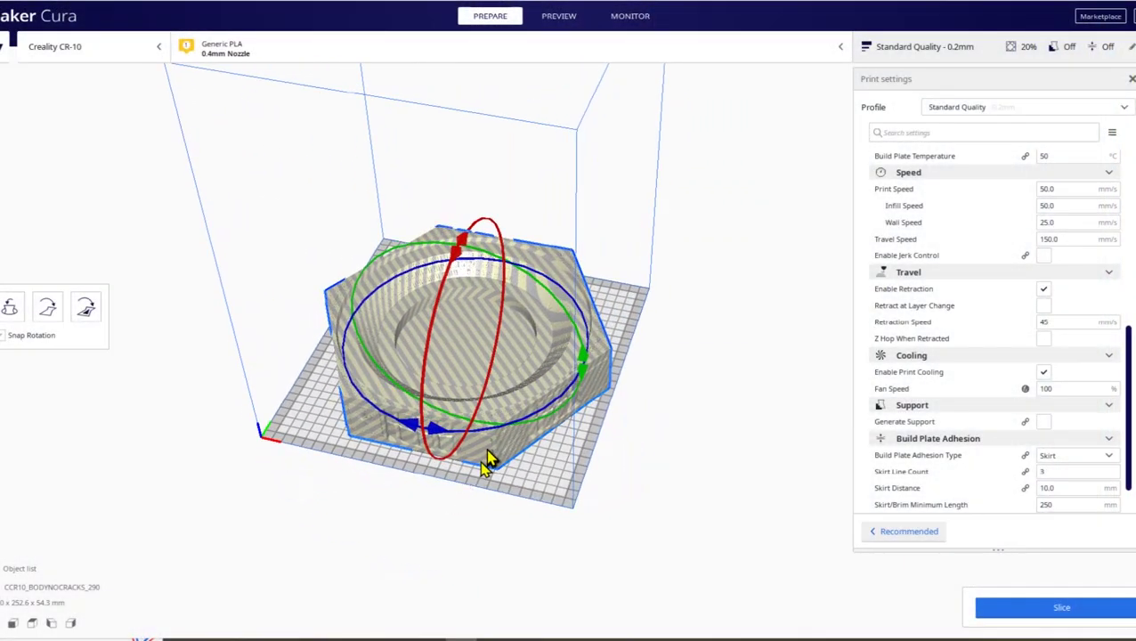
Try tilting the hexagonal case 15° about its X axis
scroll(392, 342, "up", 3)
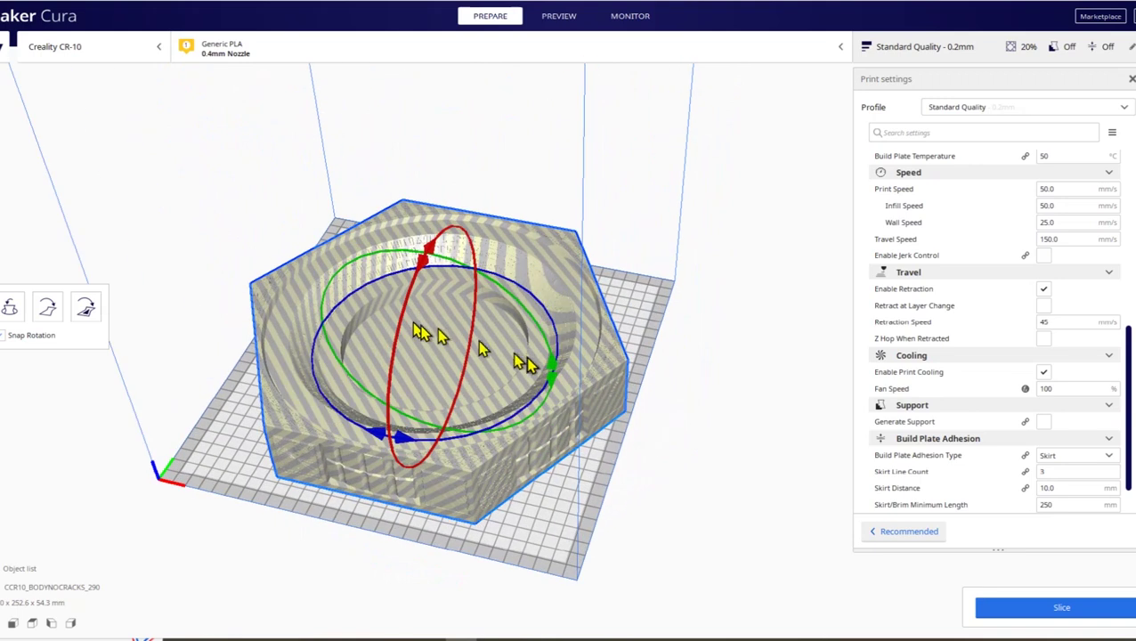
left_click_drag(526, 363, 564, 351)
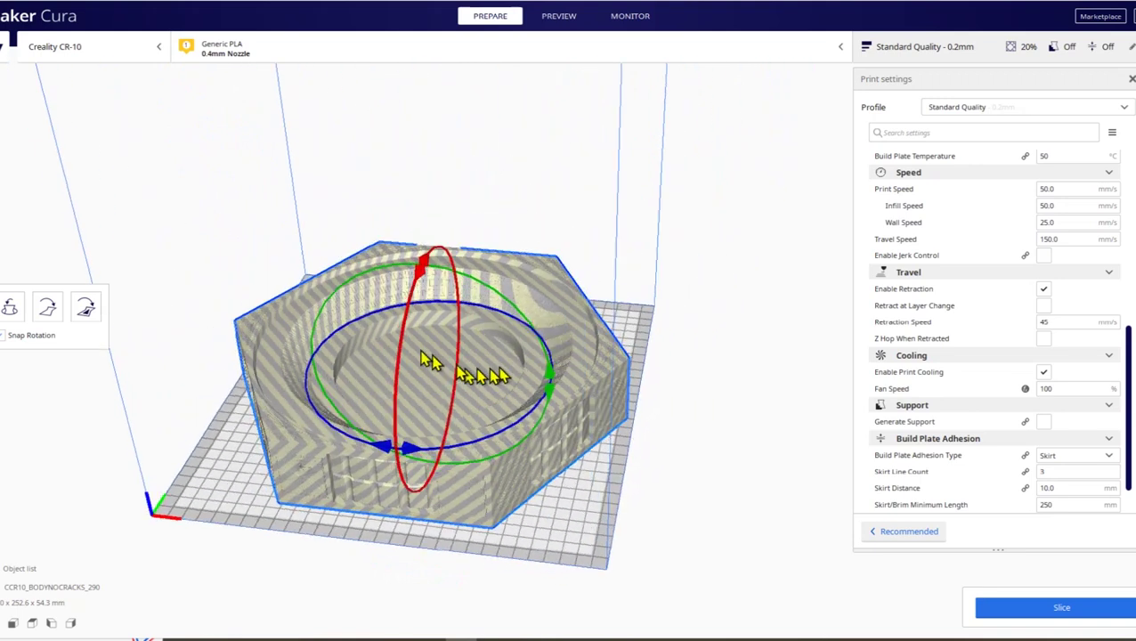
left_click_drag(414, 365, 325, 388)
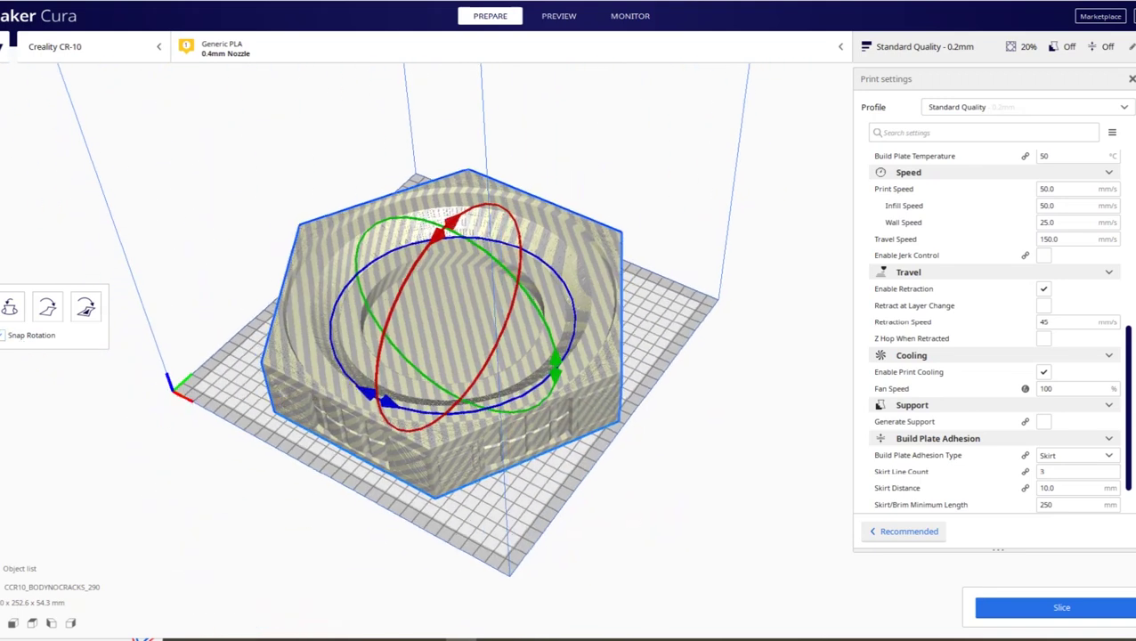
key("t")
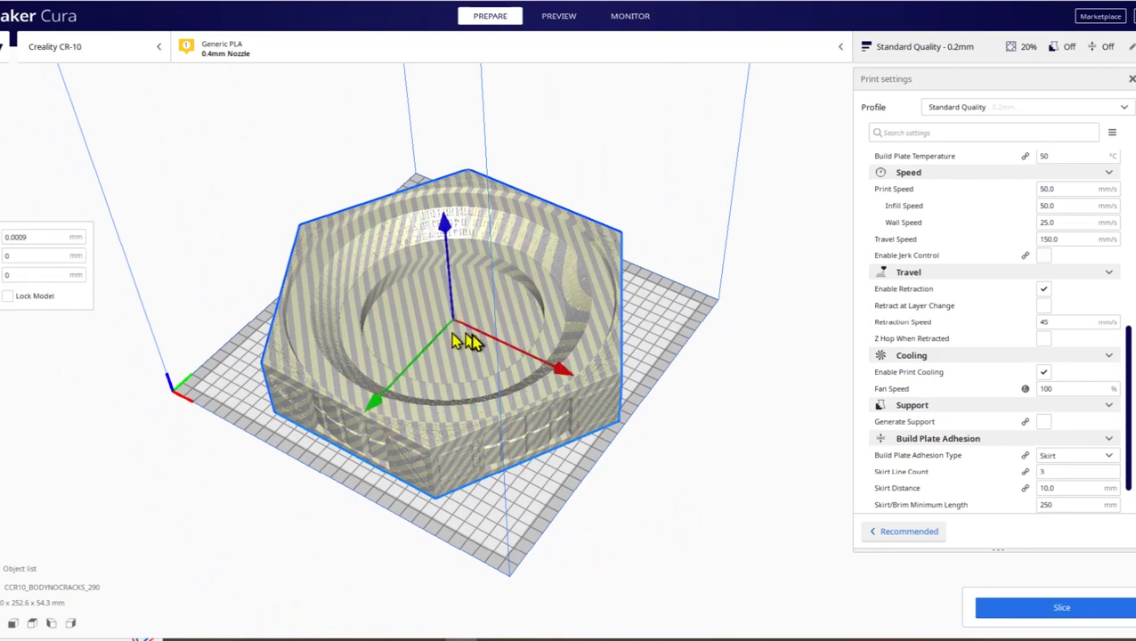
key("r")
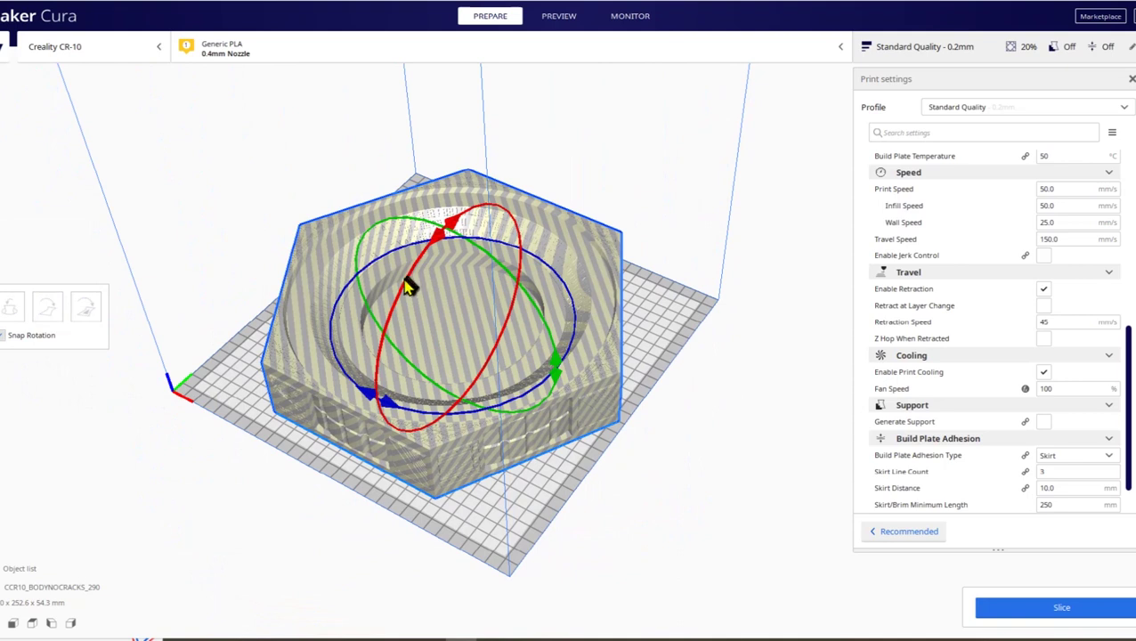
left_click_drag(398, 305, 398, 320)
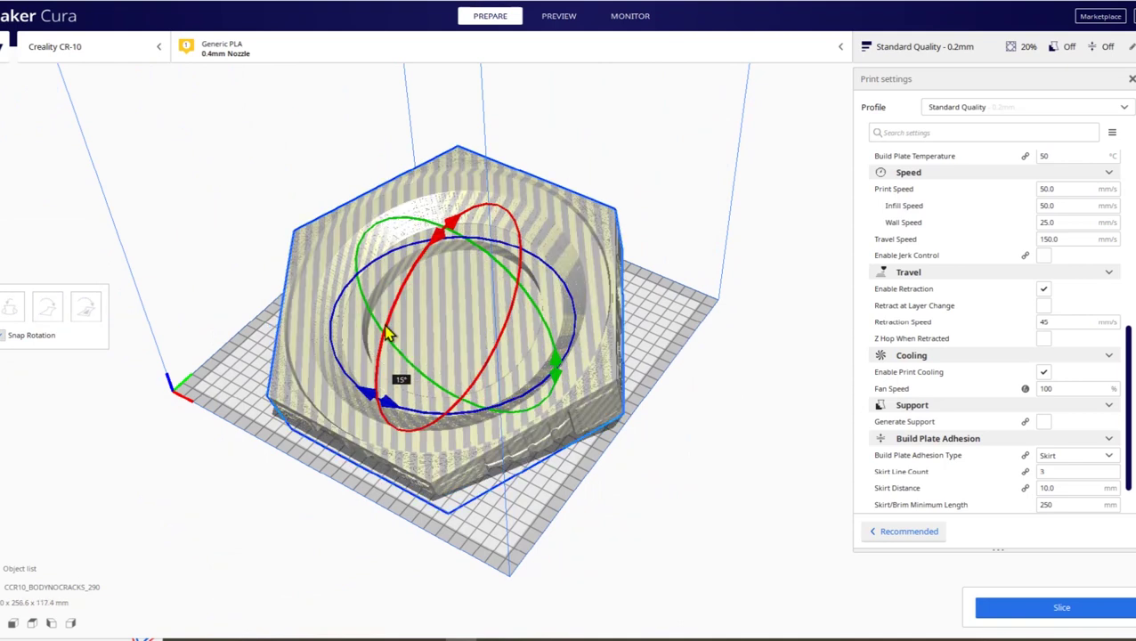
left_click_drag(389, 332, 507, 477)
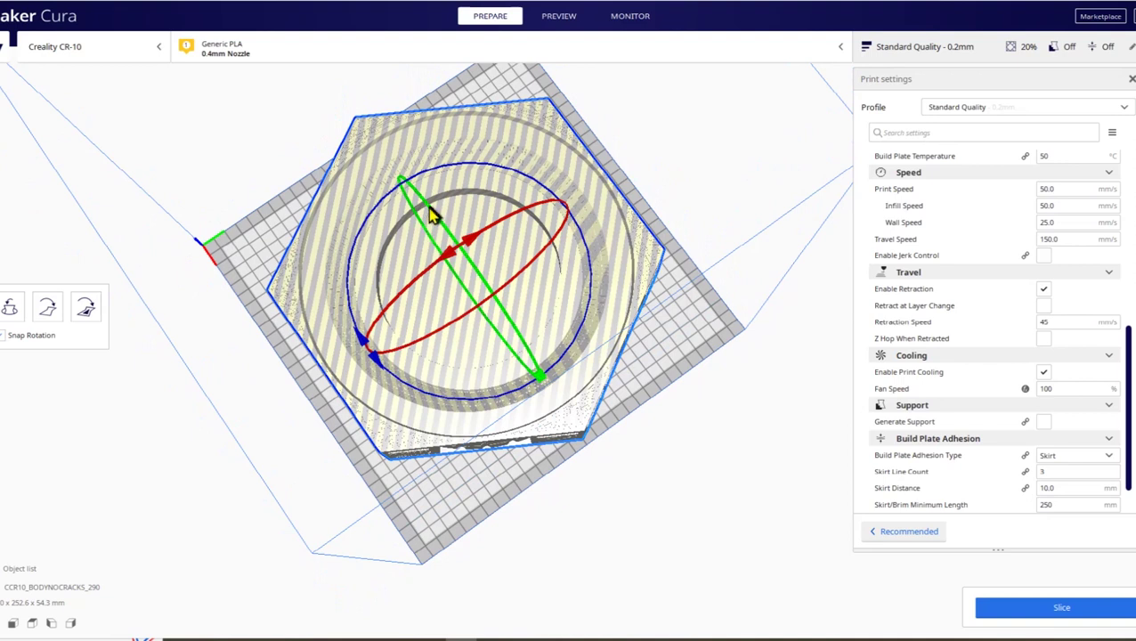
Tilt the hexagonal case steeply about its Y axis, and examine its recess, engraved inner wall and side panels from several angles
left_click_drag(444, 238, 656, 228)
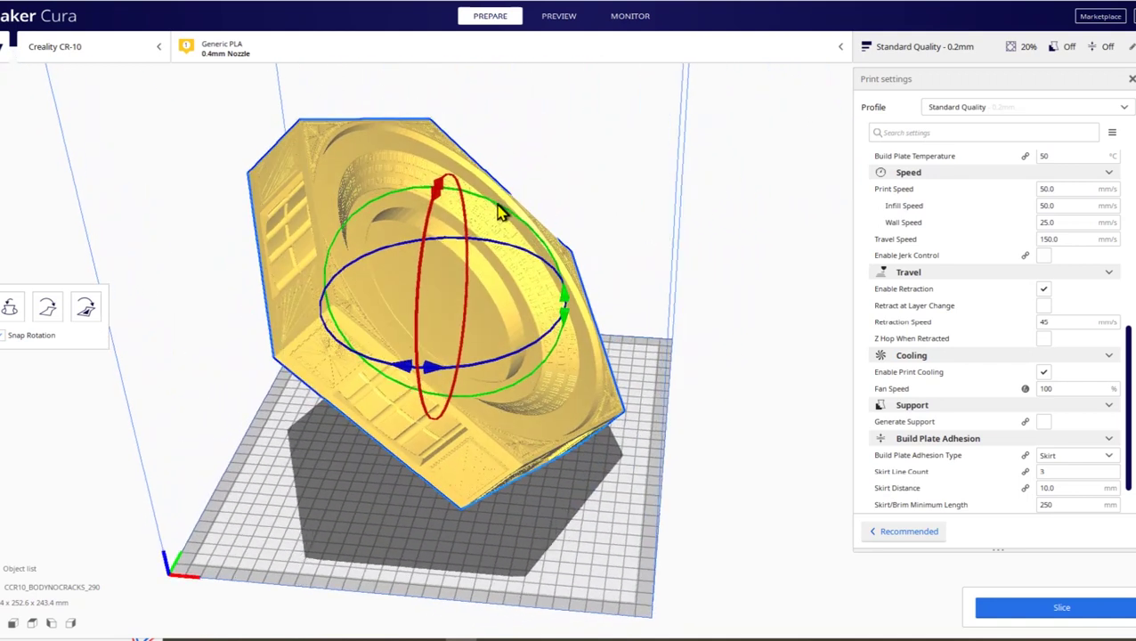
mouse_move(481, 205)
left_mouse_down()
mouse_move(455, 170)
mouse_move(501, 187)
mouse_move(492, 201)
left_mouse_up()
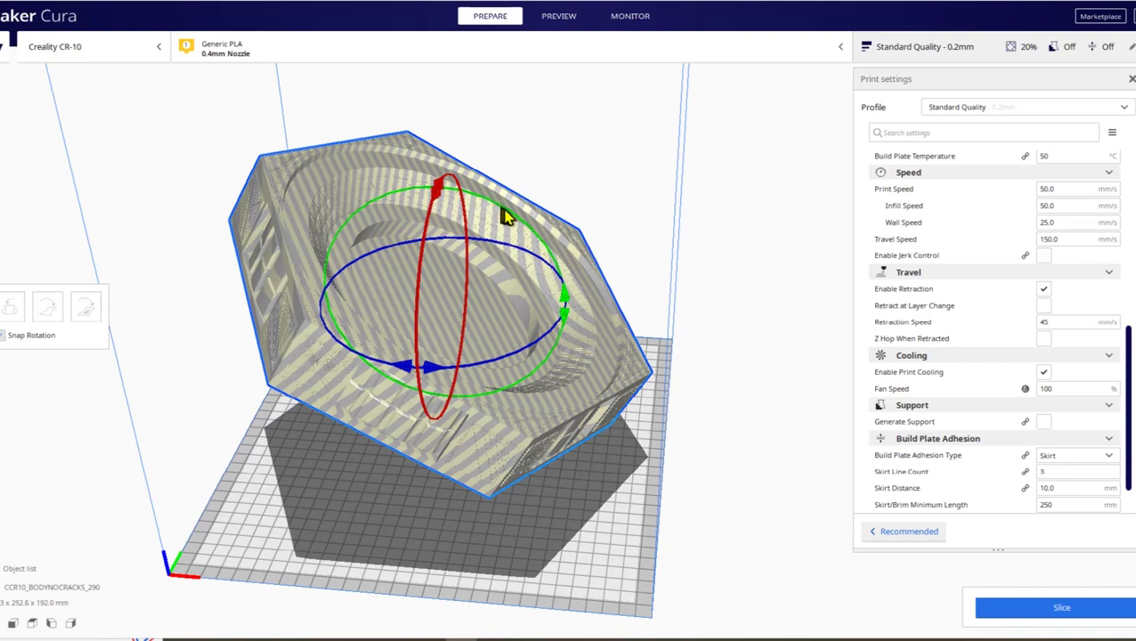
left_click_drag(505, 217, 523, 233)
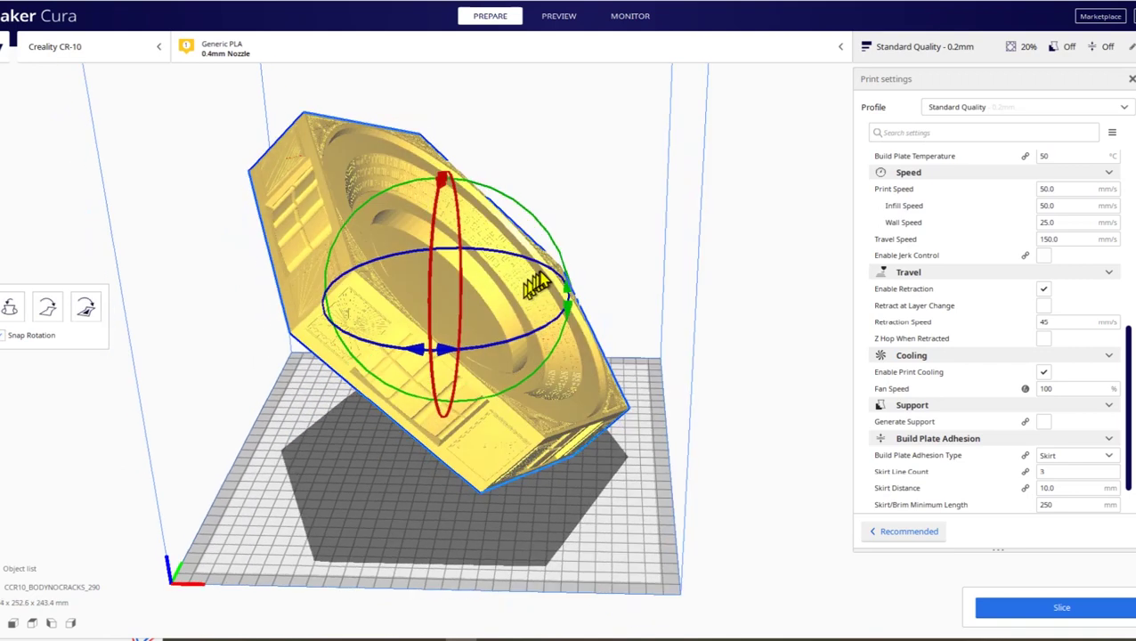
left_click_drag(541, 279, 602, 260)
scroll(329, 327, "up", 3)
left_click_drag(350, 324, 406, 312)
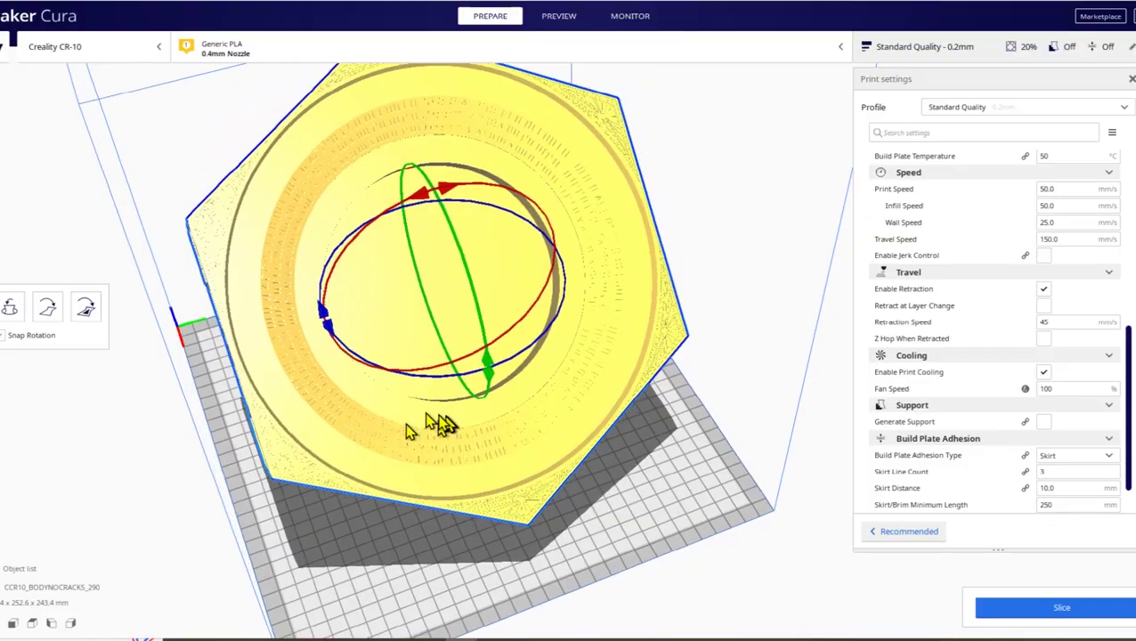
left_click_drag(436, 423, 462, 414)
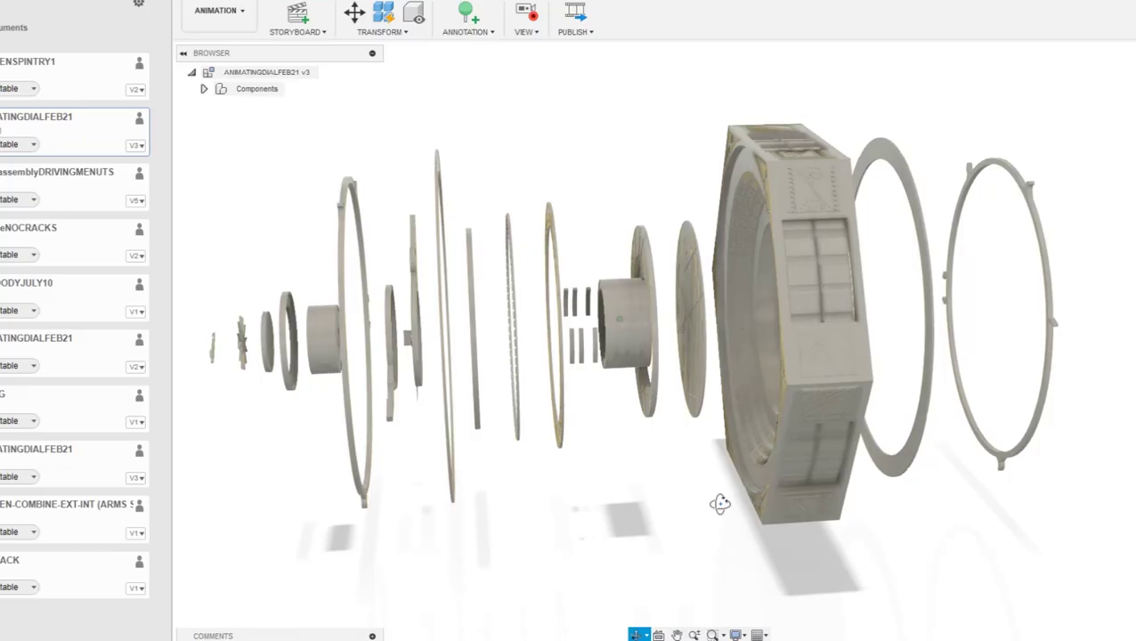
Switch between Fusion 360 and 3D Builder, and examine the exploded dial parts and the assembled hexagonal dial from several angles
left_click_drag(720, 503, 640, 507)
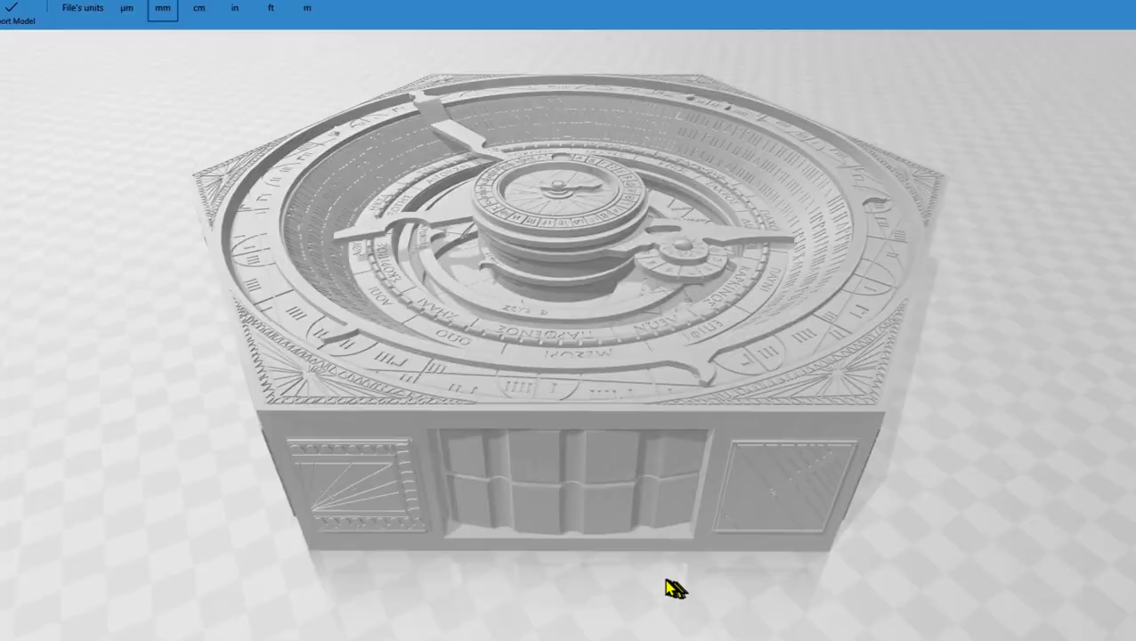
left_click_drag(674, 589, 397, 583)
left_click_drag(1002, 557, 821, 537)
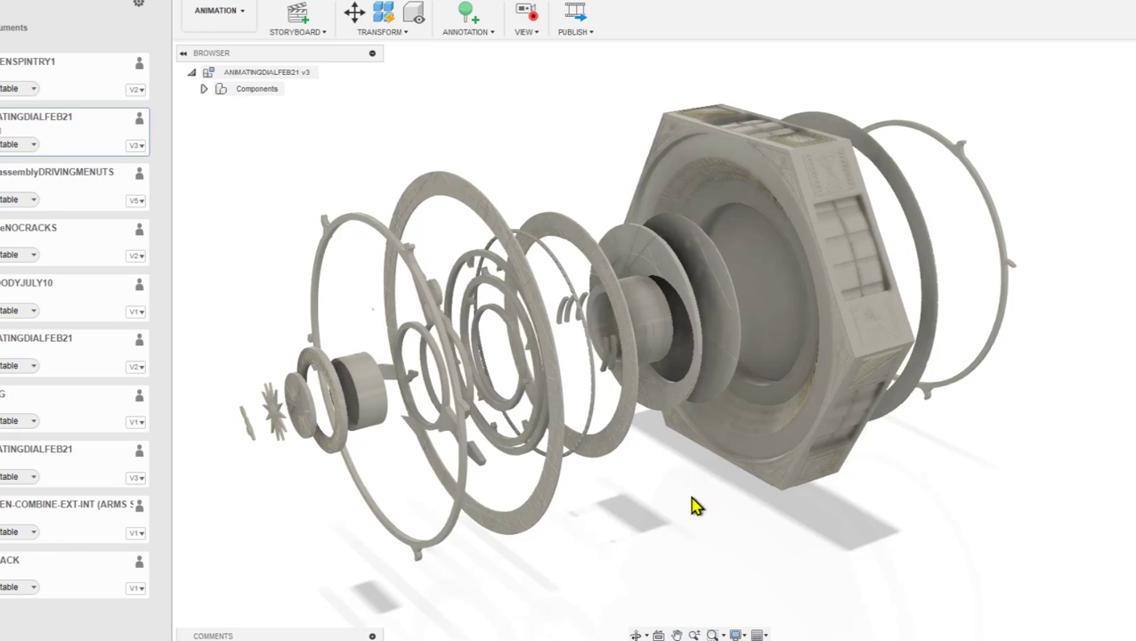
left_click_drag(690, 496, 672, 499)
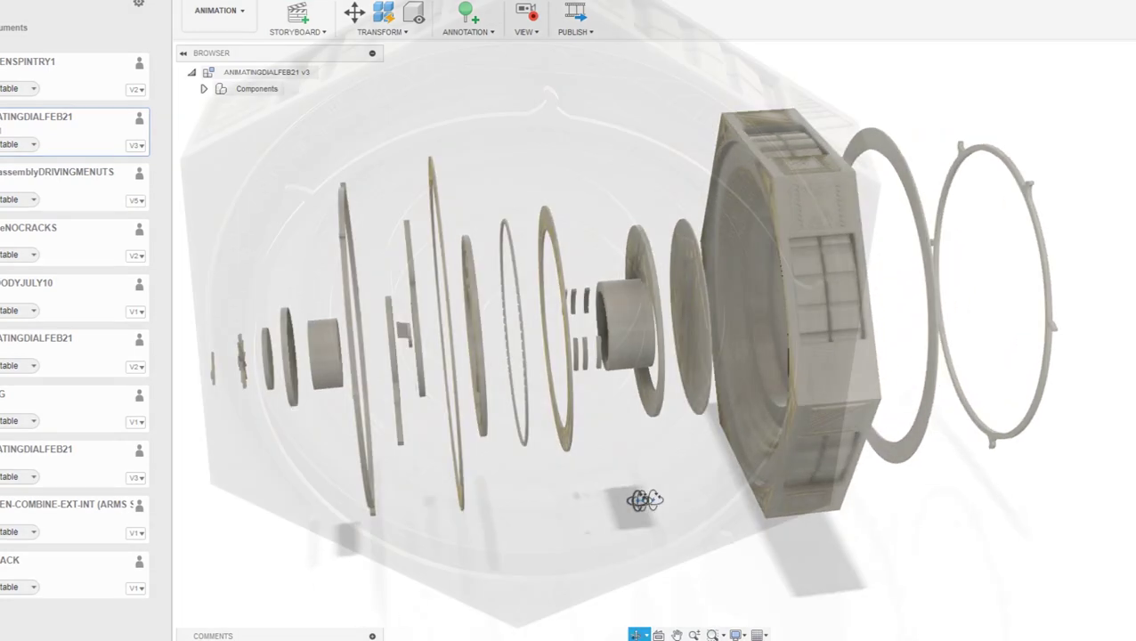